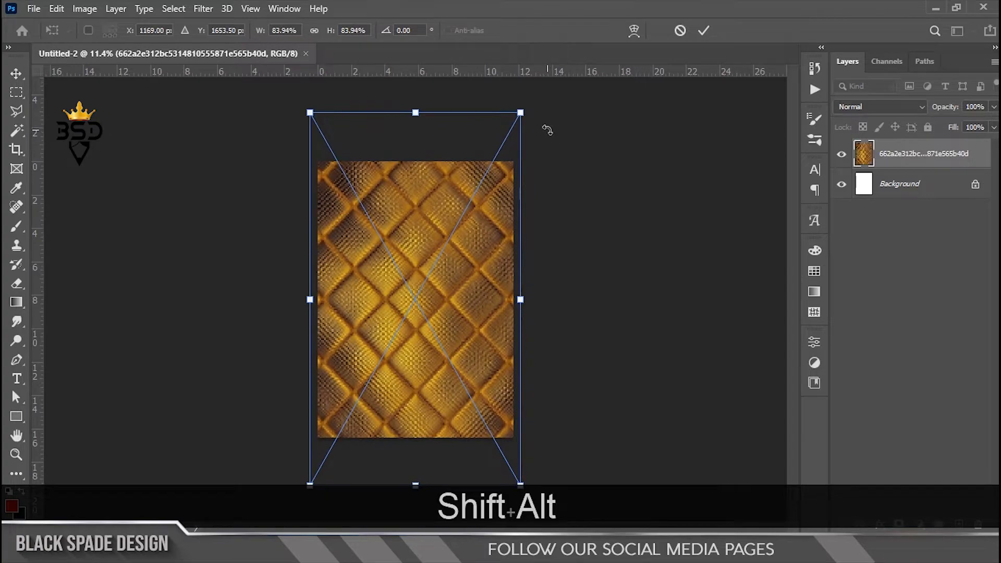
Add a gradient fill layer above the texture using the dark purple to bright red preset from the Reds group
{"action": "scroll", "coordinate": [472, 239], "scroll_direction": "up", "scroll_amount": 3}
{"action": "scroll", "coordinate": [472, 239], "scroll_direction": "up", "scroll_amount": 1}
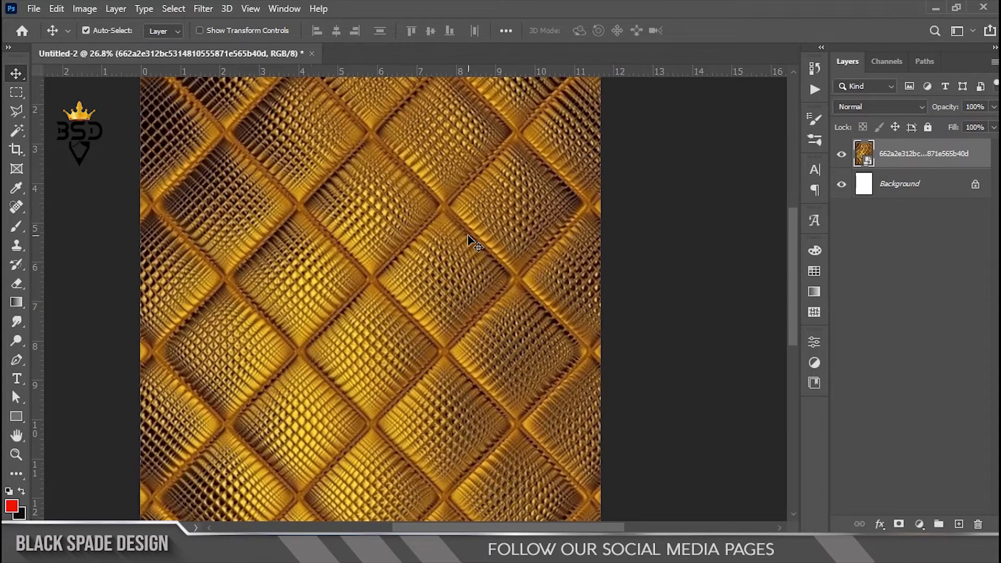
{"action": "scroll", "coordinate": [471, 241], "scroll_direction": "down", "scroll_amount": 4}
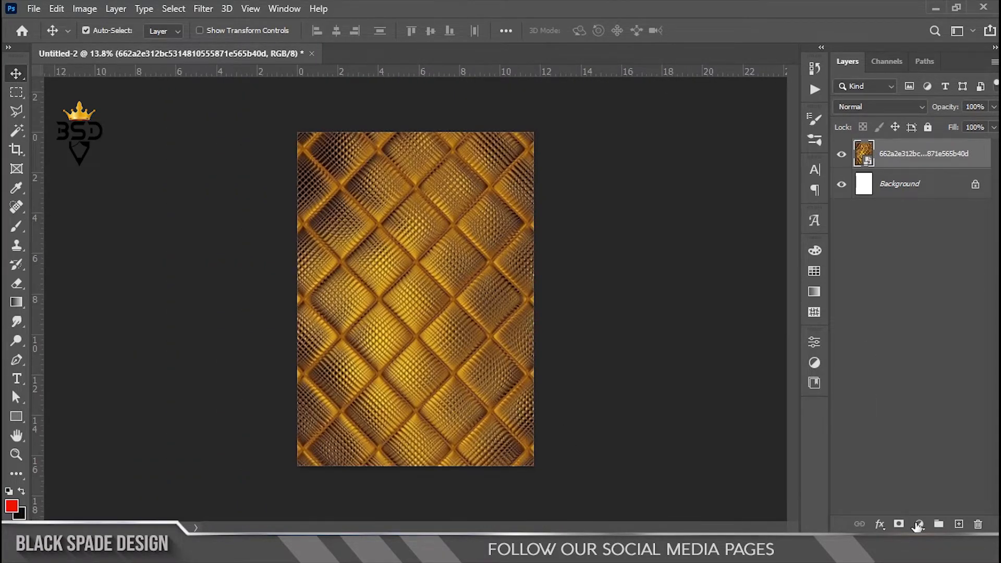
{"action": "left_click", "coordinate": [919, 525]}
{"action": "left_click", "coordinate": [940, 276]}
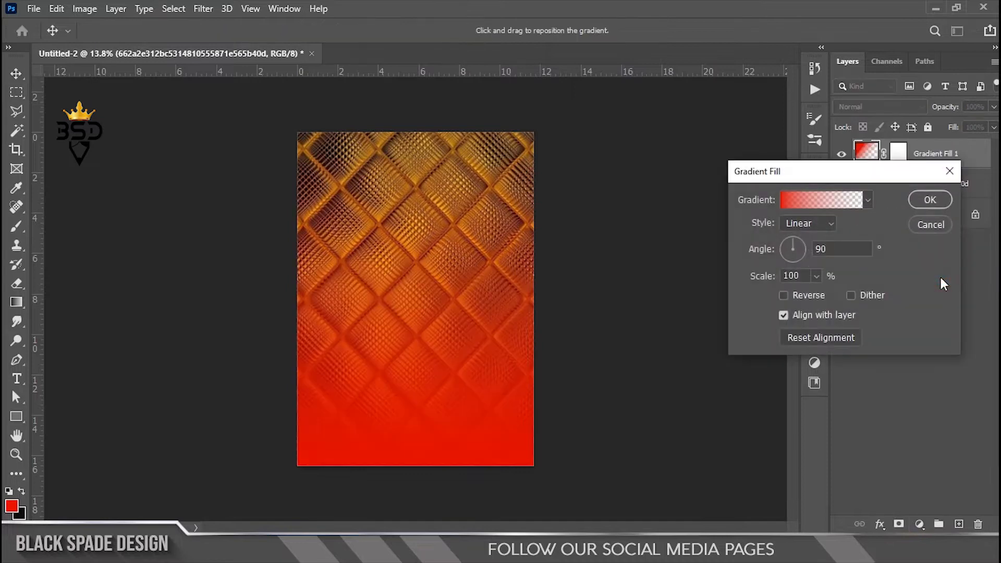
{"action": "left_click", "coordinate": [868, 200]}
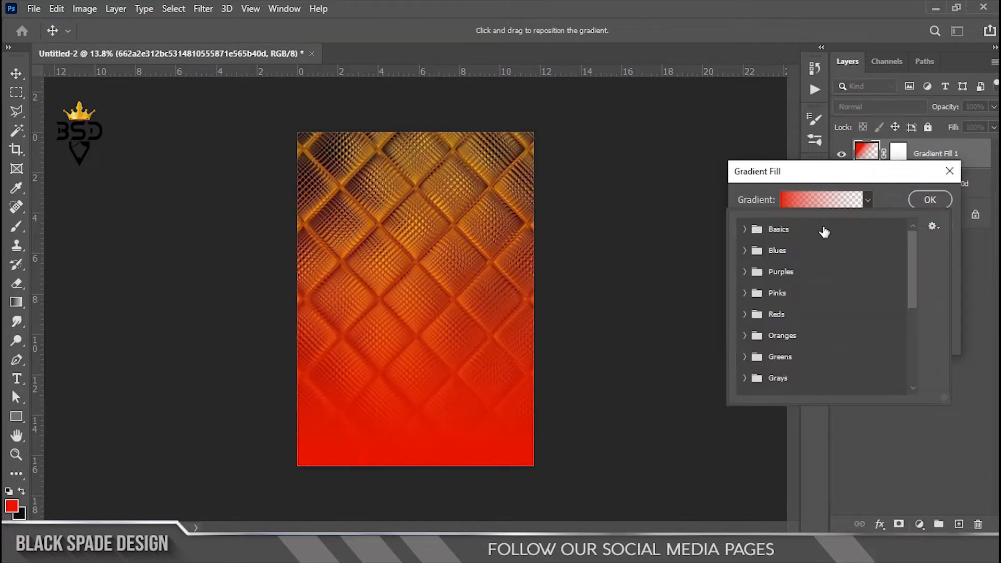
{"action": "left_click", "coordinate": [745, 314]}
{"action": "scroll", "coordinate": [777, 319], "scroll_direction": "down", "scroll_amount": 2}
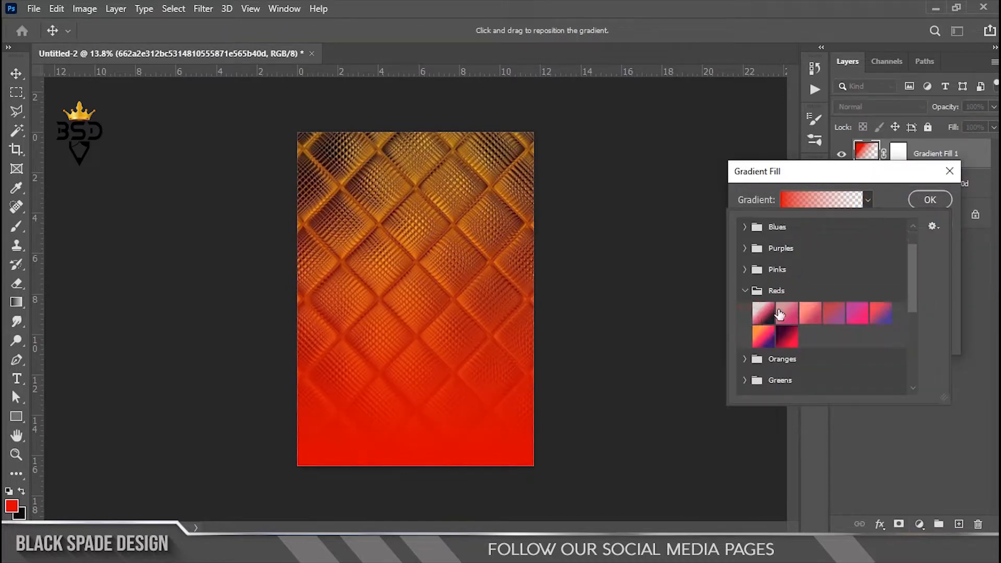
{"action": "left_click", "coordinate": [785, 324]}
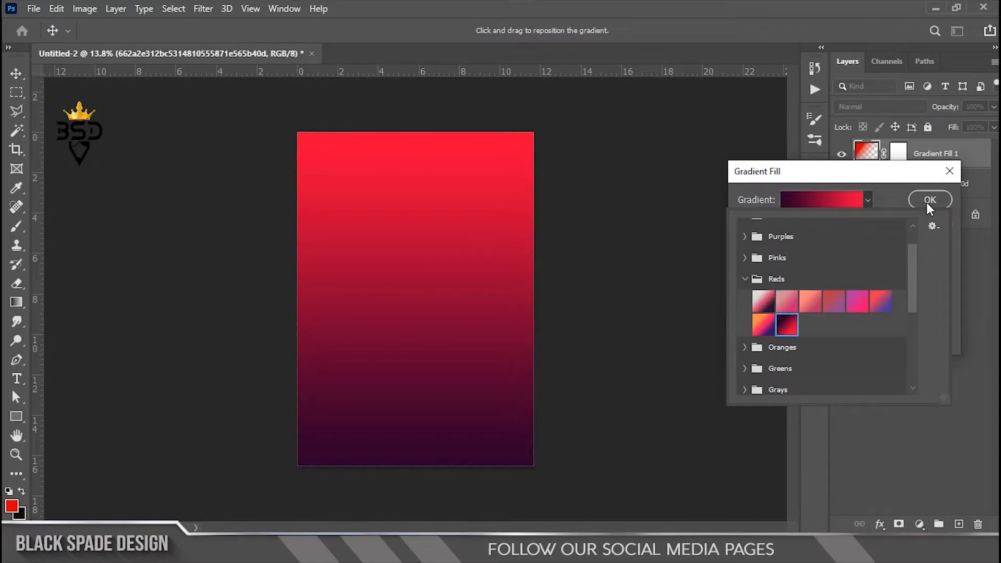
{"action": "left_click", "coordinate": [895, 186]}
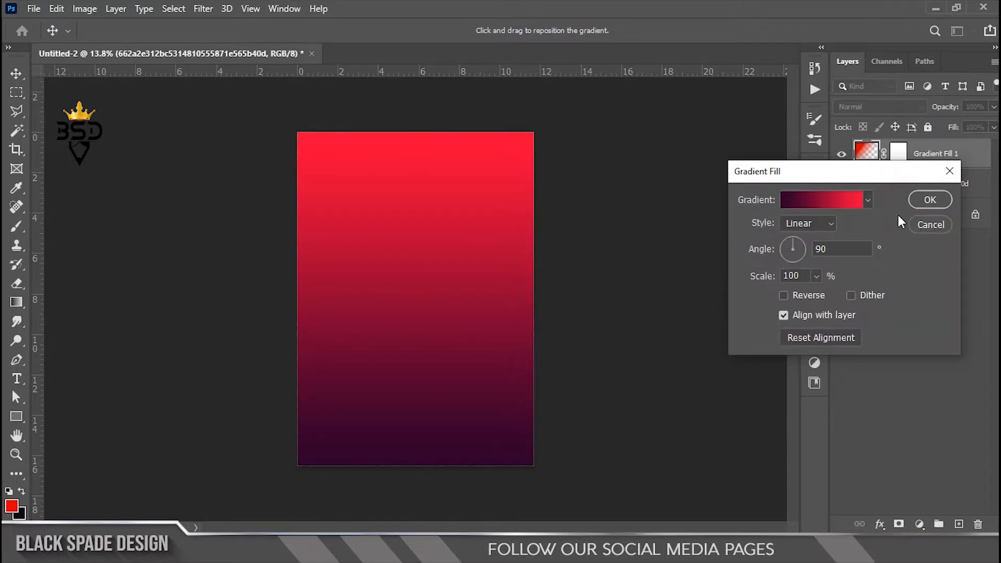
Examine the colour codes of the gradient's dark purple and bright red stops
{"action": "left_click", "coordinate": [824, 201]}
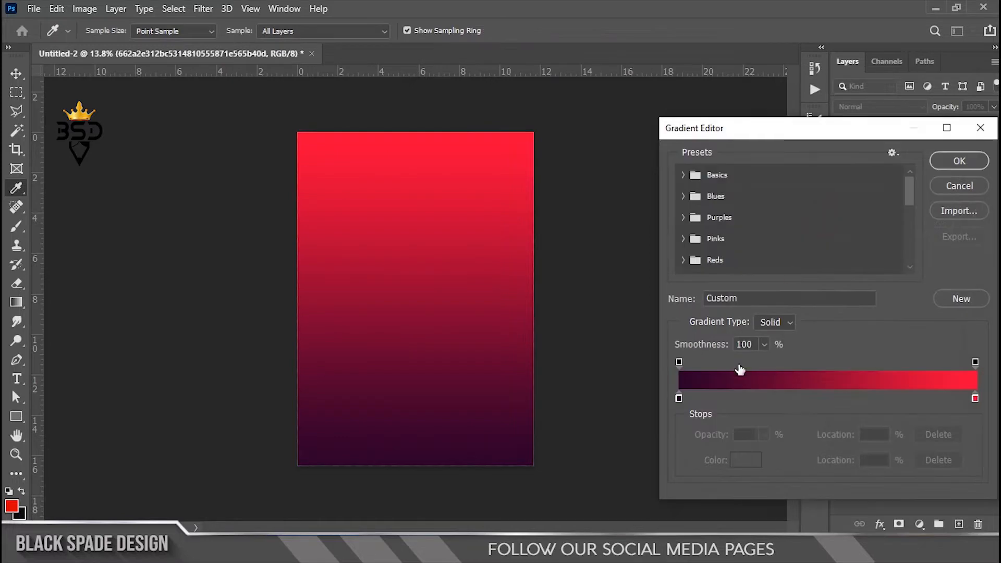
{"action": "left_click", "coordinate": [682, 398]}
{"action": "left_click", "coordinate": [746, 460]}
{"action": "left_click", "coordinate": [887, 444]}
{"action": "left_click", "coordinate": [952, 209]}
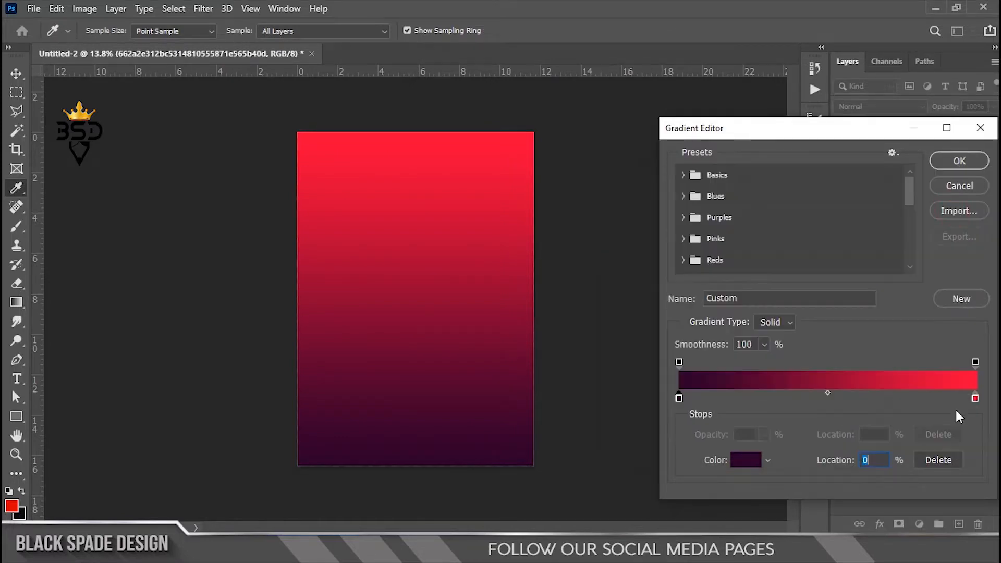
{"action": "left_click", "coordinate": [976, 400]}
{"action": "left_click", "coordinate": [751, 460]}
{"action": "double_click", "coordinate": [889, 444]}
{"action": "left_click", "coordinate": [948, 204]}
{"action": "left_click", "coordinate": [957, 162]}
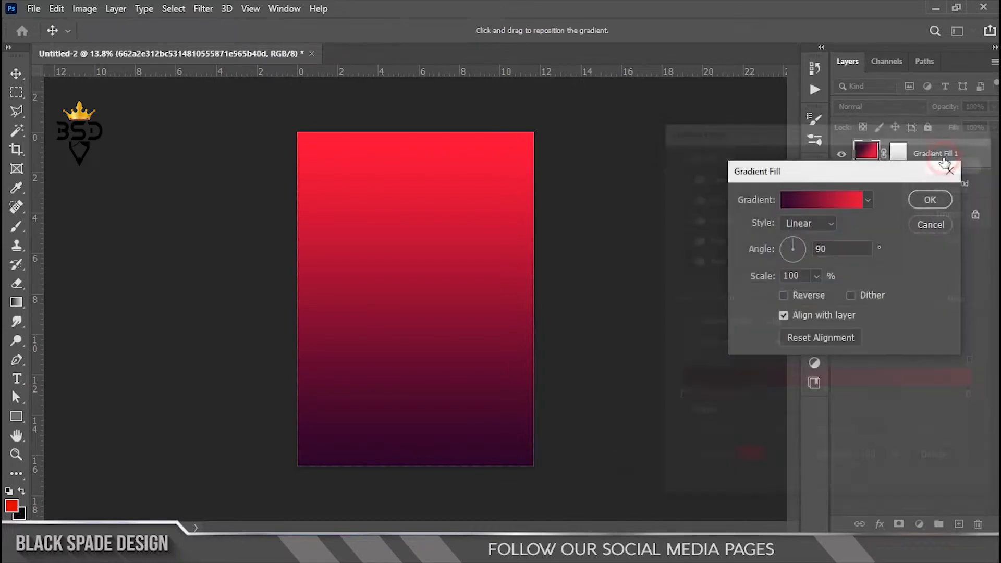
Make the gradient fill radial and reversed, and set its layer's blend mode to Soft Light
{"action": "left_click", "coordinate": [825, 221]}
{"action": "left_click", "coordinate": [797, 251]}
{"action": "left_click", "coordinate": [801, 296]}
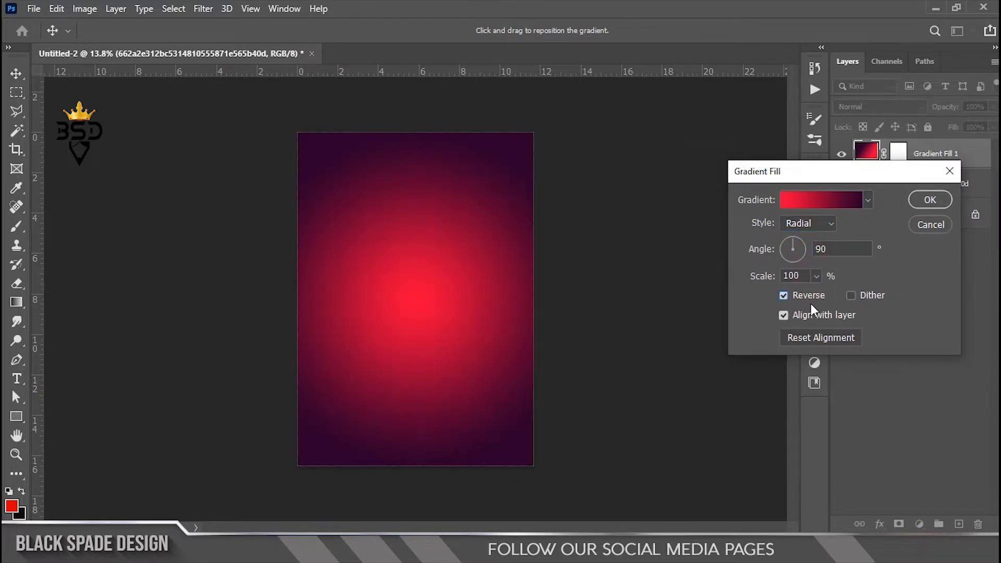
{"action": "left_click", "coordinate": [916, 205]}
{"action": "left_click", "coordinate": [884, 101]}
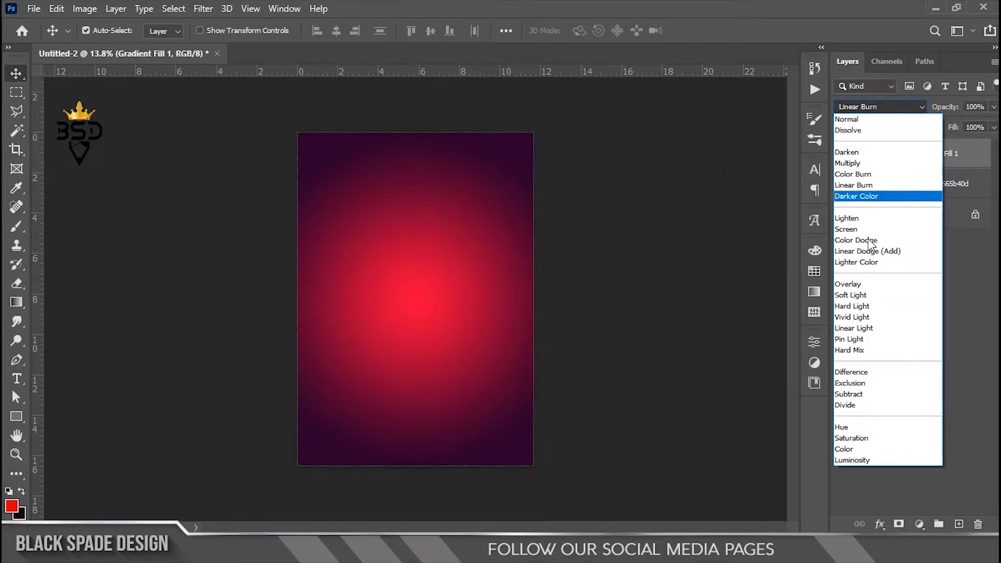
{"action": "left_click", "coordinate": [859, 295]}
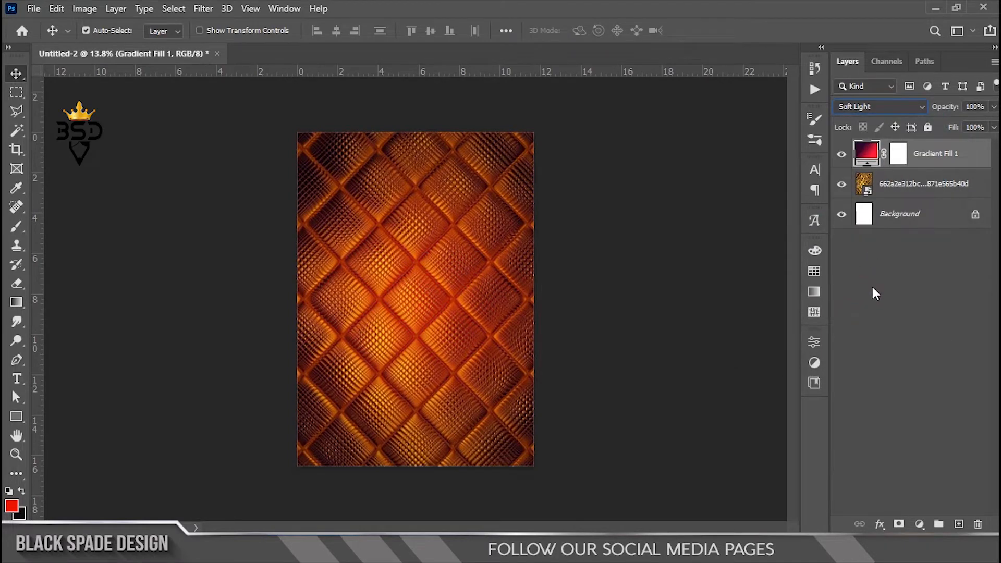
Add a second gradient fill layer fading to transparent and change its colour stop to bright orange
{"action": "left_click", "coordinate": [920, 526]}
{"action": "left_click", "coordinate": [906, 275]}
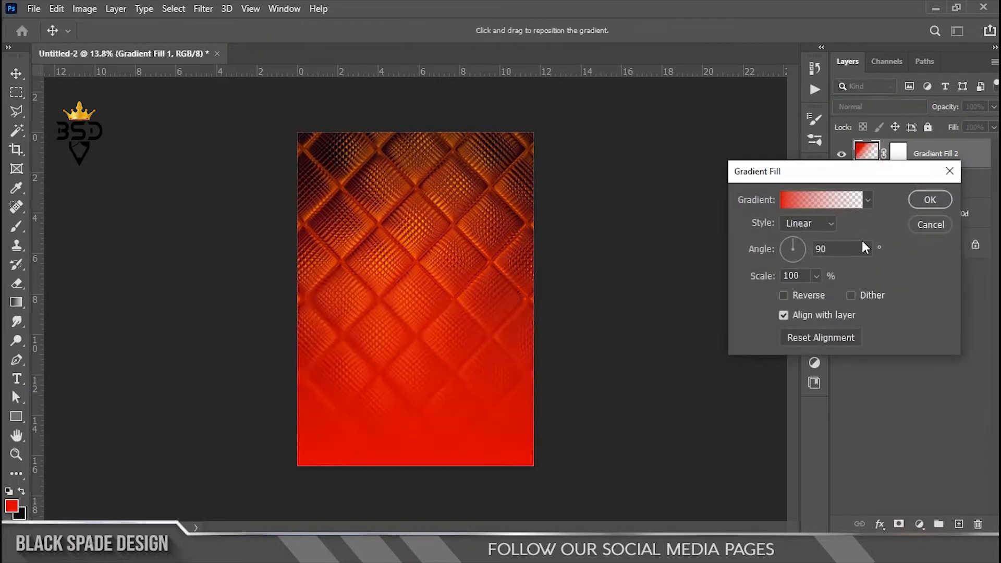
{"action": "left_click", "coordinate": [850, 203]}
{"action": "left_click_drag", "start_coordinate": [974, 400], "coordinate": [970, 370]}
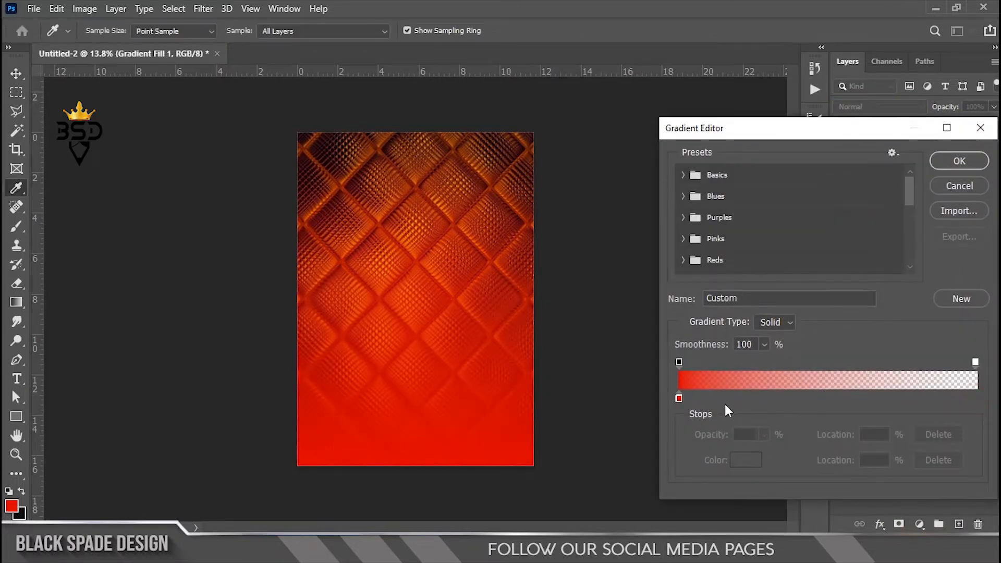
{"action": "left_click", "coordinate": [679, 399]}
{"action": "left_click", "coordinate": [746, 460]}
{"action": "left_click_drag", "start_coordinate": [818, 395], "coordinate": [821, 378]}
{"action": "left_click_drag", "start_coordinate": [789, 261], "coordinate": [806, 209]}
{"action": "left_click", "coordinate": [947, 205]}
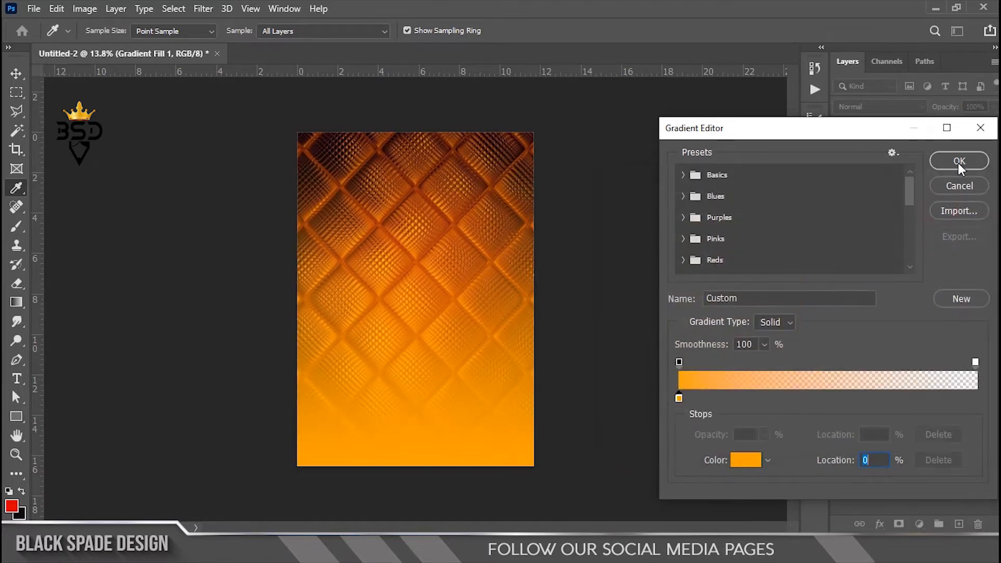
{"action": "left_click", "coordinate": [956, 165]}
Set the orange gradient fill's style to Radial and its scale to 122%
{"action": "left_click", "coordinate": [808, 224]}
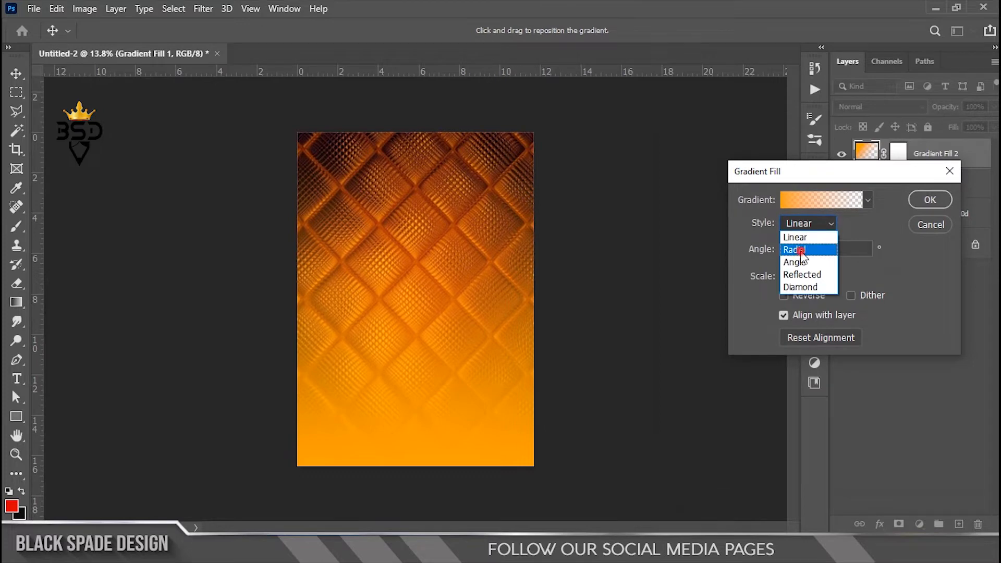
{"action": "left_click", "coordinate": [800, 246]}
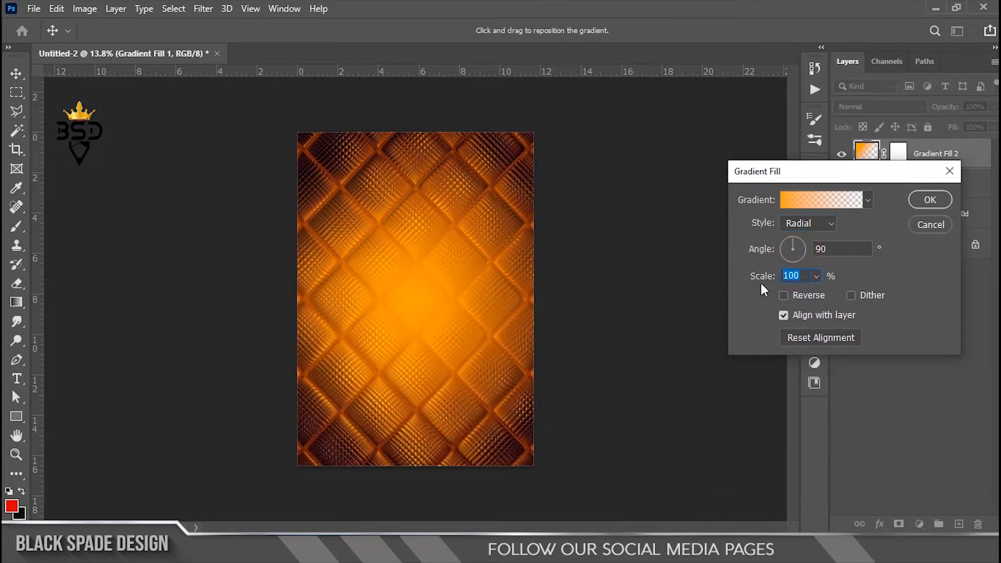
{"action": "type", "text": "122"}
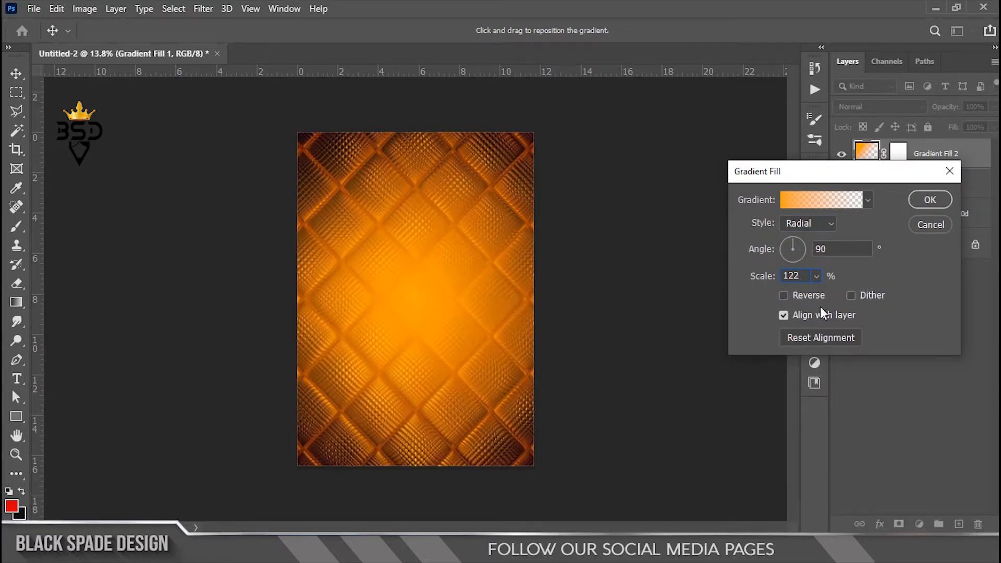
{"action": "left_click", "coordinate": [922, 201]}
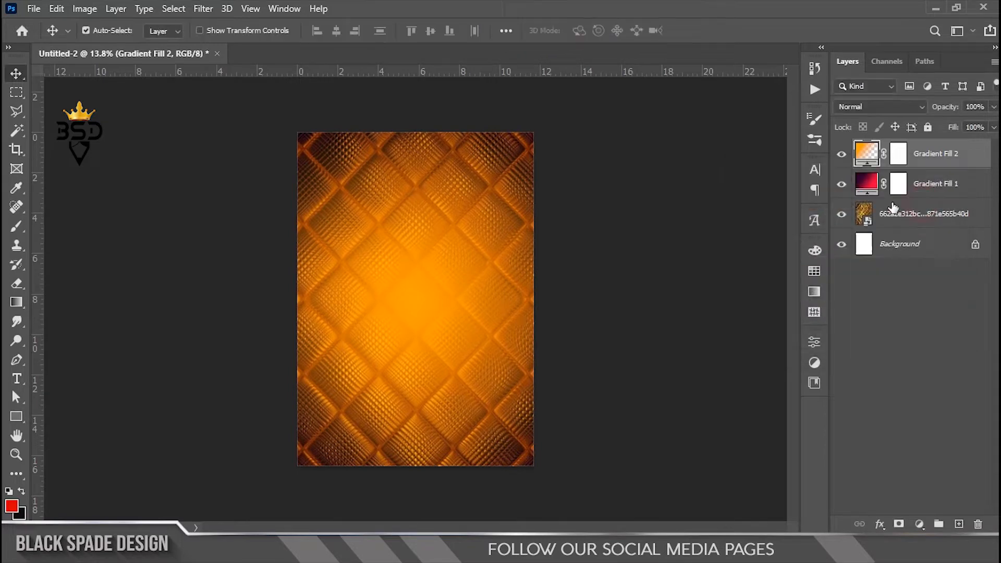
Compare the image with and without the orange gradient layer, and set that layer's blend mode to Overlay
{"action": "left_click", "coordinate": [842, 154]}
{"action": "left_click", "coordinate": [842, 154]}
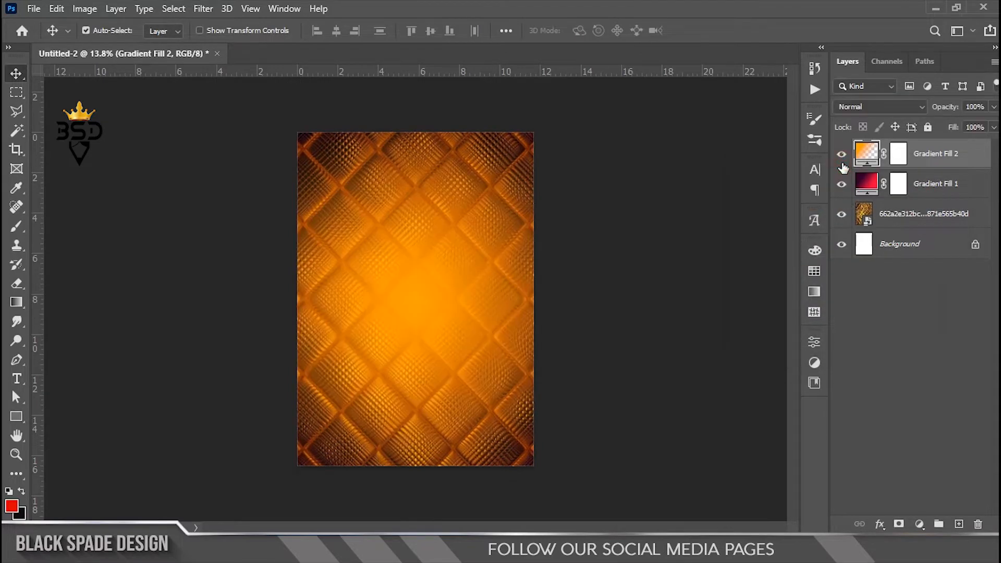
{"action": "left_click", "coordinate": [869, 104]}
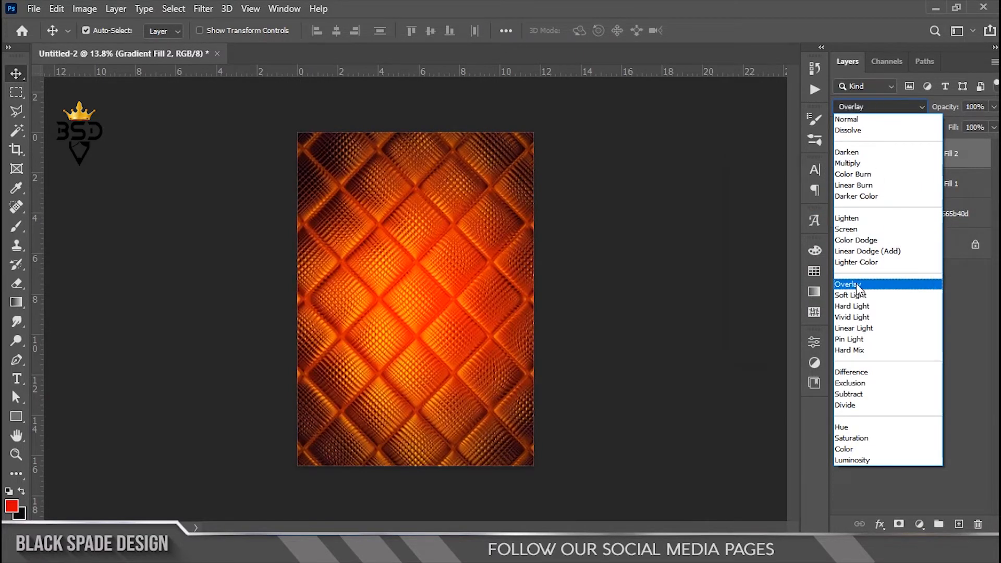
{"action": "left_click", "coordinate": [858, 286]}
Duplicate the orange gradient layer and set the copy's blend mode to Normal
{"action": "key", "text": "ctrl+j"}
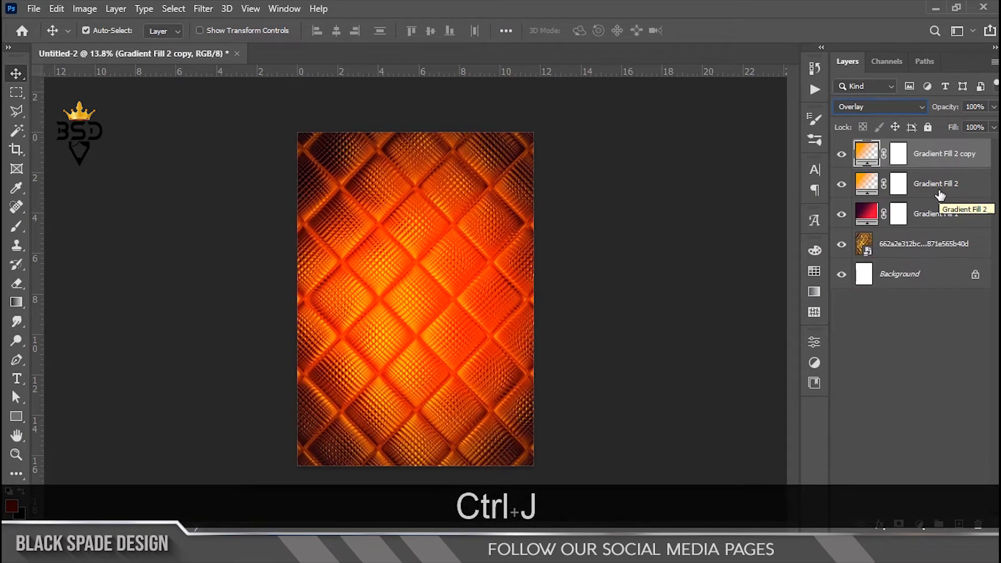
{"action": "left_click", "coordinate": [907, 108]}
{"action": "left_click", "coordinate": [878, 120]}
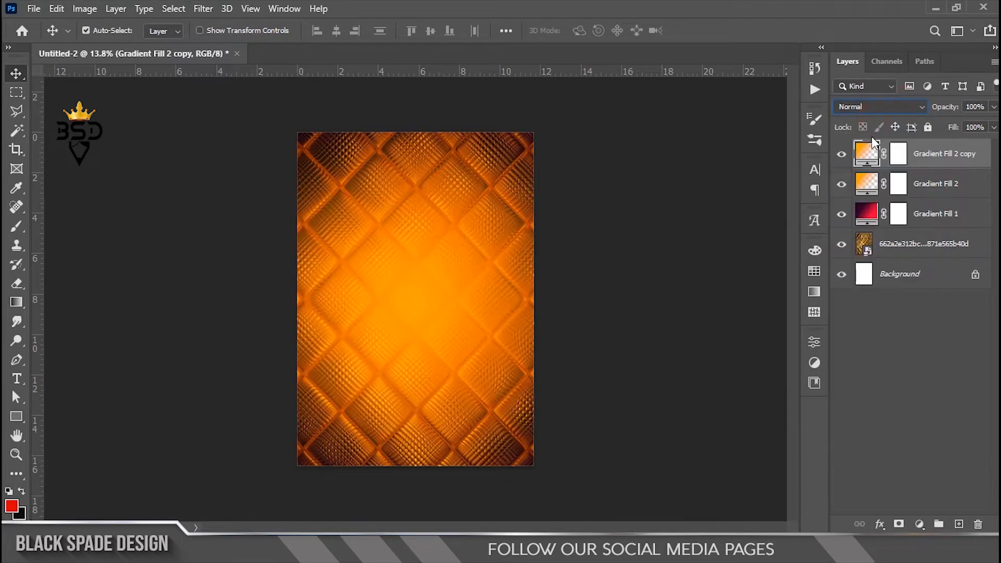
Change the colour stop of the copied gradient to the dark red-orange c83705
{"action": "double_click", "coordinate": [867, 154]}
{"action": "left_click", "coordinate": [842, 202]}
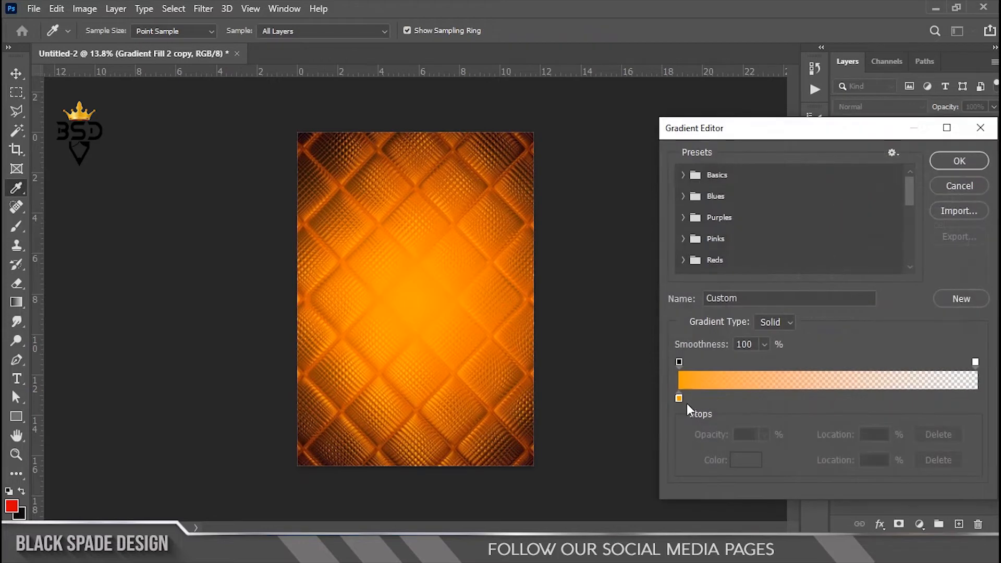
{"action": "left_click", "coordinate": [679, 398]}
{"action": "left_click", "coordinate": [746, 460]}
{"action": "left_click_drag", "start_coordinate": [817, 379], "coordinate": [818, 391]}
{"action": "left_click", "coordinate": [787, 307]}
{"action": "left_click", "coordinate": [794, 261]}
{"action": "left_click_drag", "start_coordinate": [794, 260], "coordinate": [797, 252]}
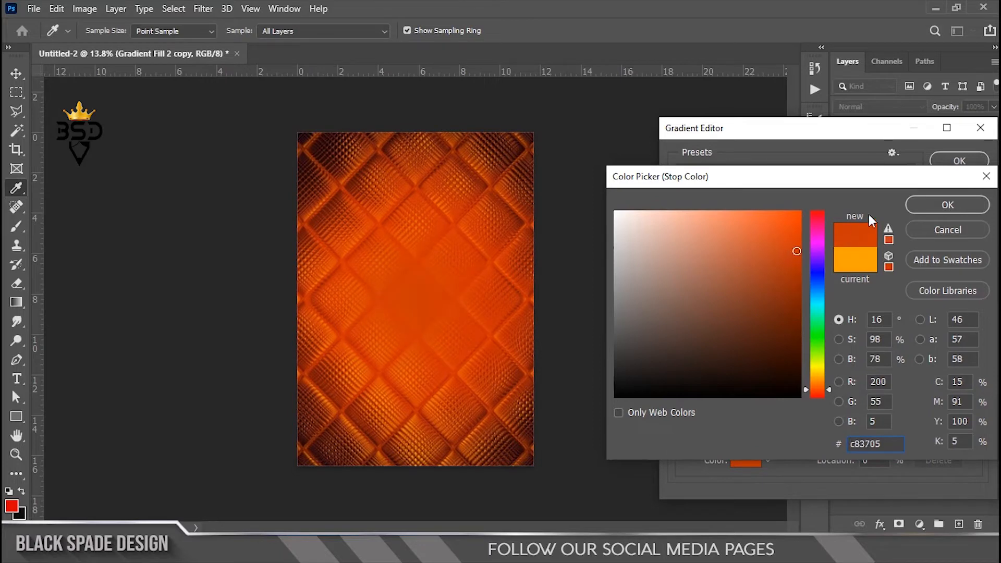
{"action": "left_click", "coordinate": [927, 203]}
{"action": "left_click", "coordinate": [950, 162]}
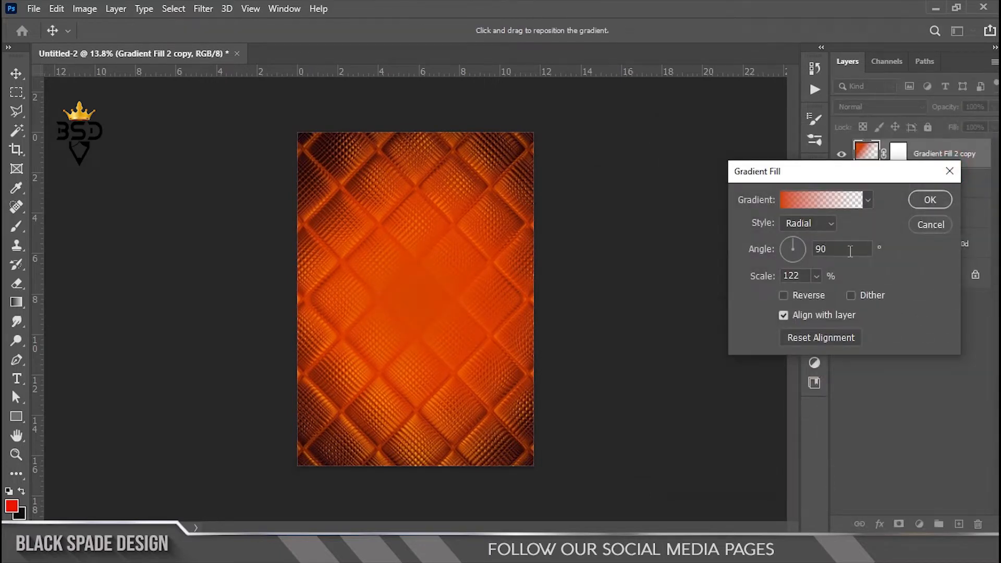
Set the copied gradient's scale to 100% and lower its layer fill to about 75%
{"action": "double_click", "coordinate": [806, 276]}
{"action": "type", "text": "100"}
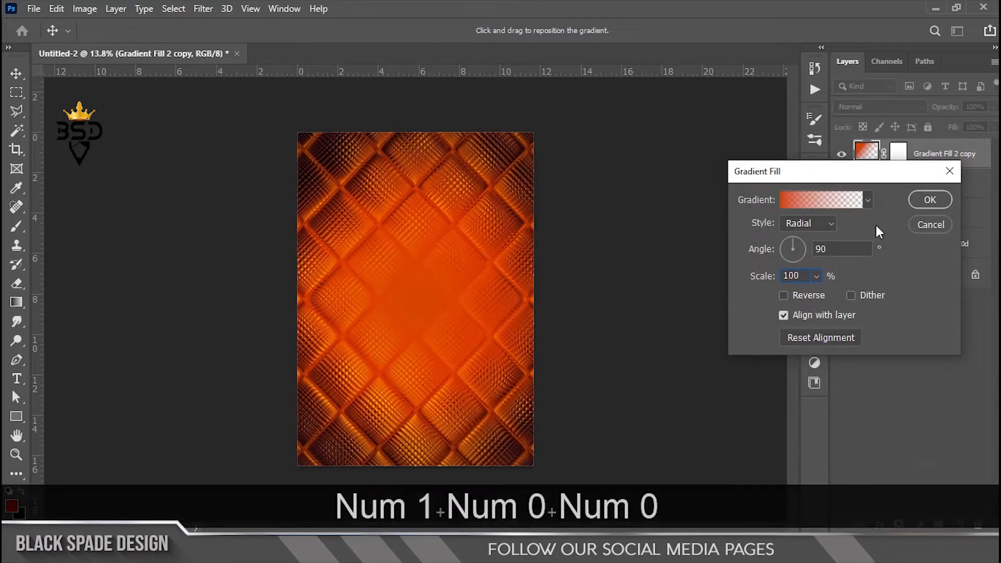
{"action": "left_click", "coordinate": [932, 197]}
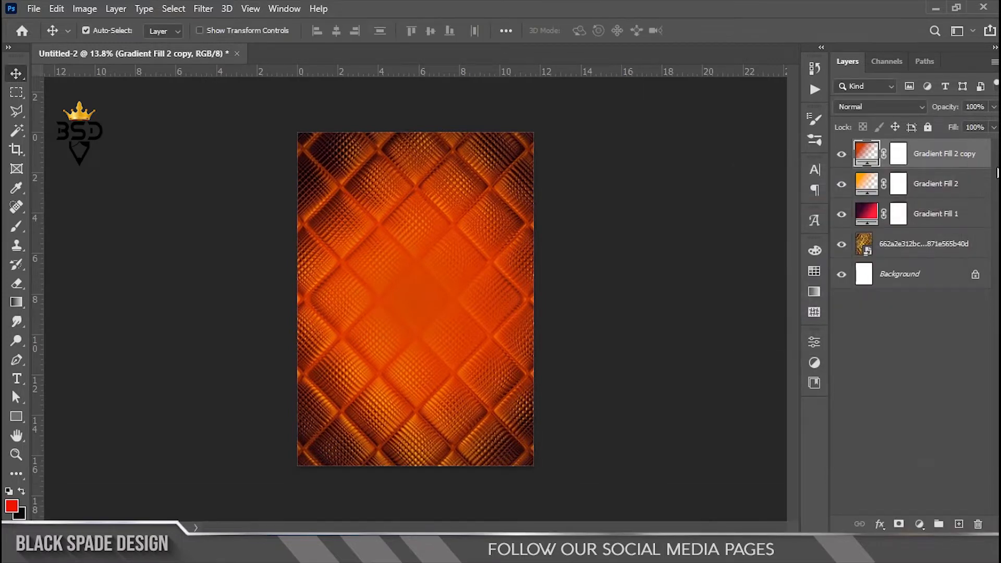
{"action": "left_click_drag", "start_coordinate": [952, 128], "coordinate": [931, 126]}
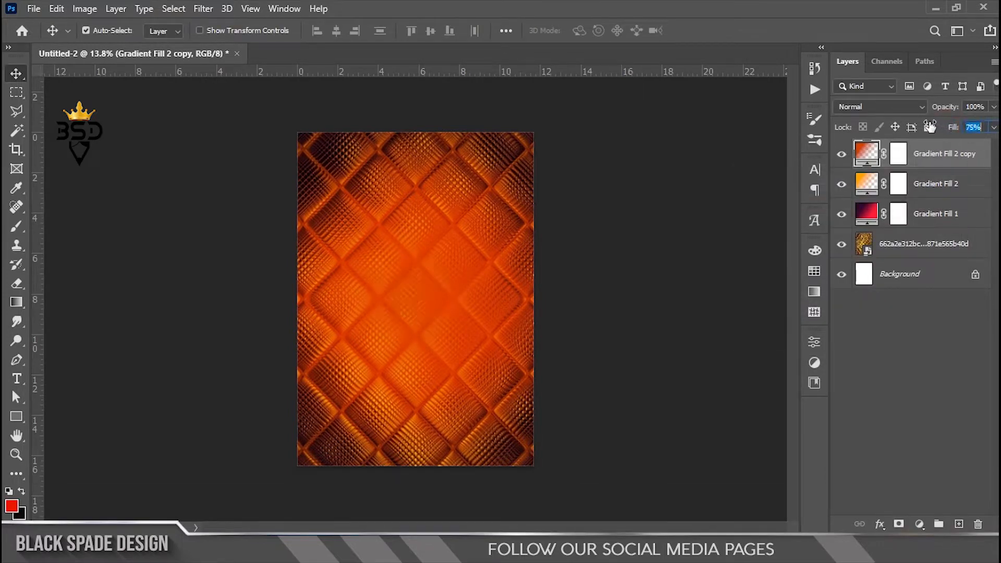
{"action": "left_click", "coordinate": [843, 158]}
{"action": "left_click", "coordinate": [842, 158]}
Place the black laurel wreath and star graphic over the texture, scaled and centred on the page
{"action": "scroll", "coordinate": [439, 238], "scroll_direction": "down", "scroll_amount": 3}
{"action": "scroll", "coordinate": [457, 312], "scroll_direction": "up", "scroll_amount": 3}
{"action": "left_click", "coordinate": [337, 550]}
{"action": "left_click_drag", "start_coordinate": [198, 182], "coordinate": [438, 329]}
{"action": "left_click_drag", "start_coordinate": [486, 244], "coordinate": [510, 219]}
{"action": "left_click_drag", "start_coordinate": [473, 307], "coordinate": [470, 343]}
{"action": "key", "text": "Return"}
{"action": "scroll", "coordinate": [434, 307], "scroll_direction": "up", "scroll_amount": 2}
{"action": "key", "text": "space"}
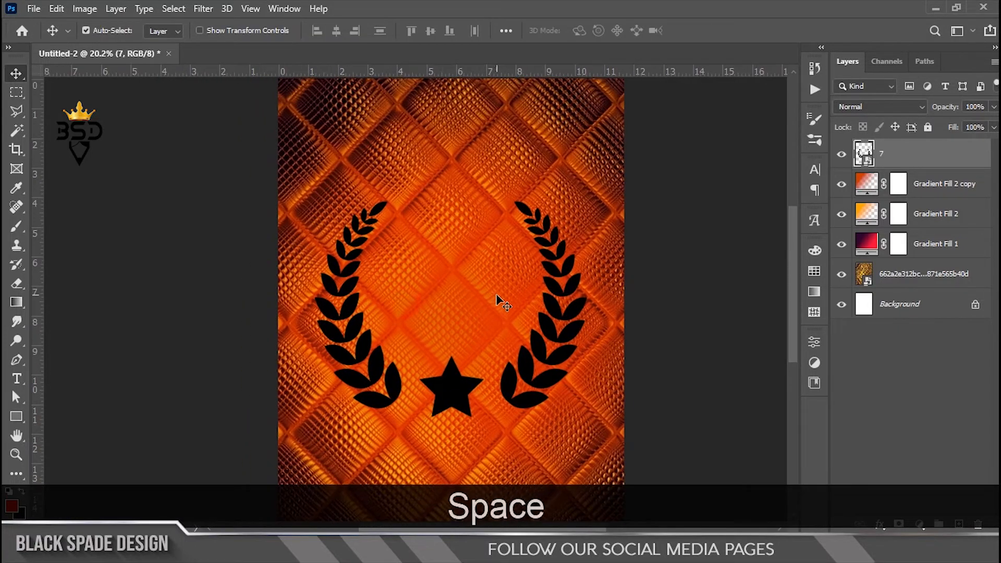
Add the text "25" above the star in Uni Sans Heavy CAPS at 496 pt with tracking 0
{"action": "key", "text": "t"}
{"action": "left_click", "coordinate": [476, 280]}
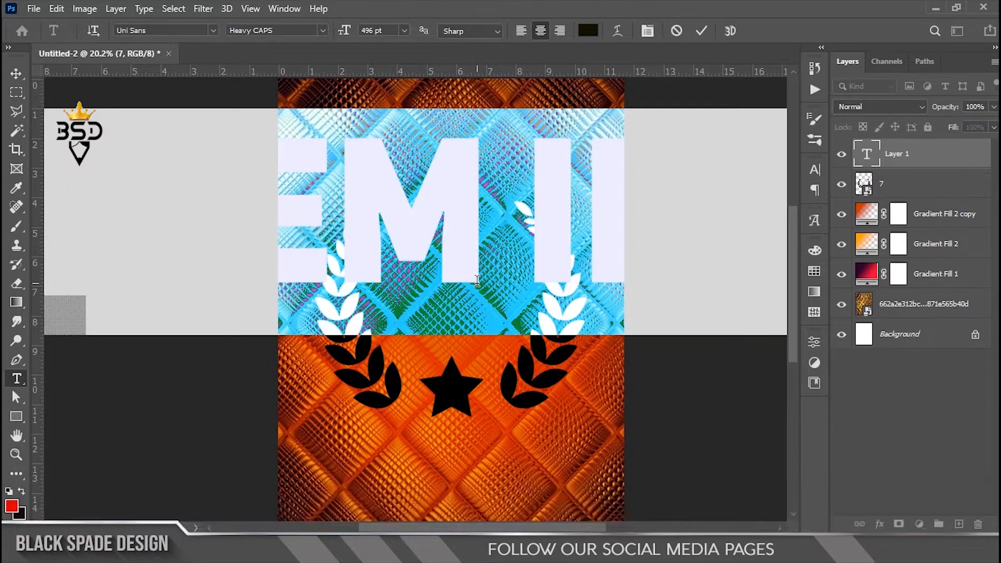
{"action": "type", "text": "25"}
{"action": "key", "text": "ctrl+a"}
{"action": "left_click", "coordinate": [648, 31]}
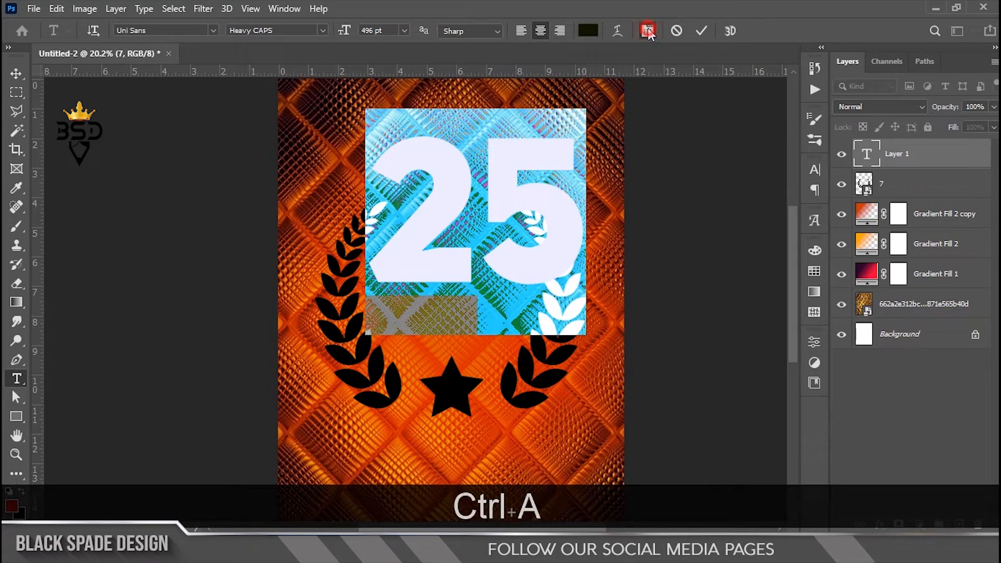
{"action": "left_click", "coordinate": [791, 222]}
{"action": "left_click", "coordinate": [776, 306]}
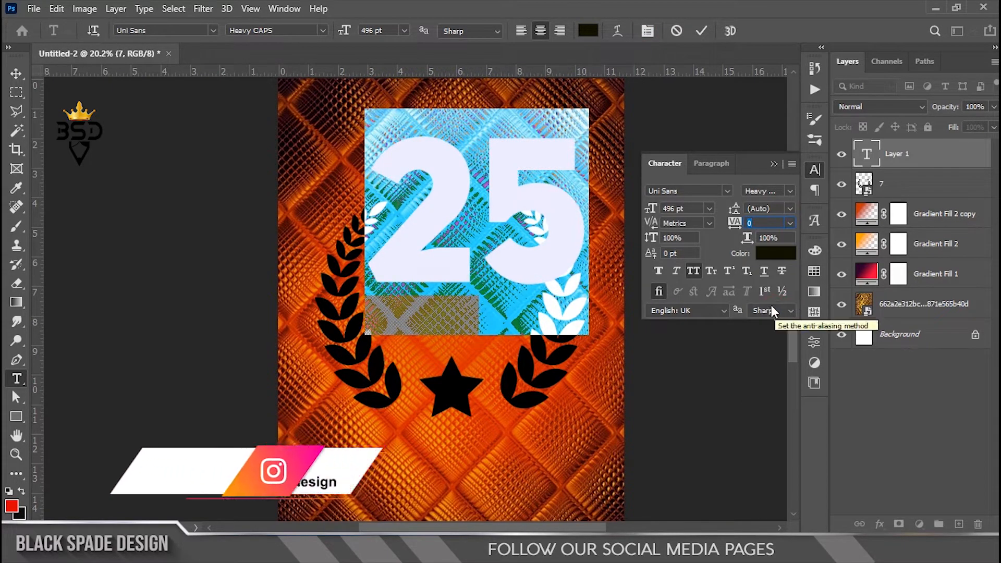
{"action": "left_click", "coordinate": [702, 30]}
{"action": "scroll", "coordinate": [501, 221], "scroll_direction": "up", "scroll_amount": 3}
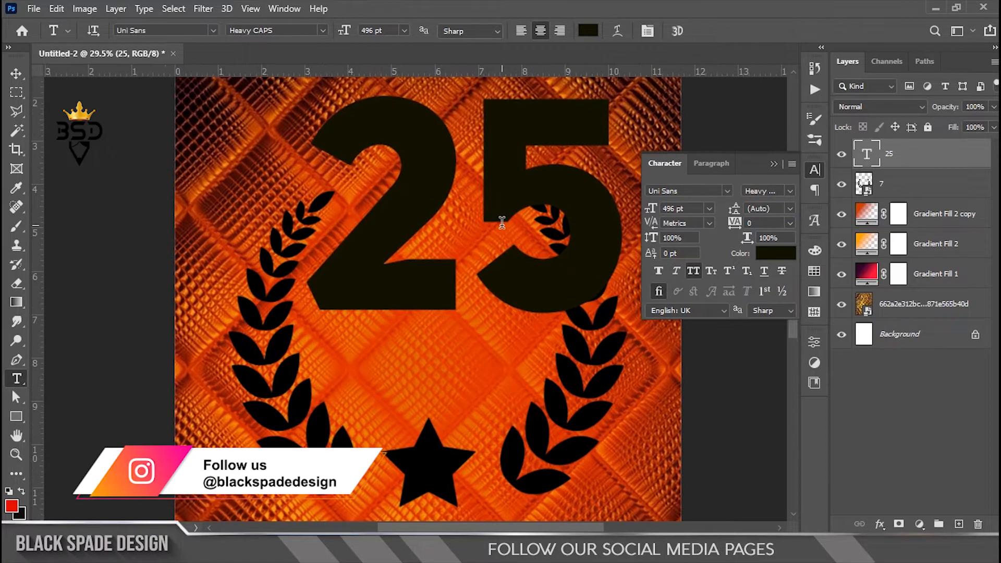
Move the "25" text down so it sits inside the laurel wreath, just above the star
{"action": "scroll", "coordinate": [501, 222], "scroll_direction": "down", "scroll_amount": 3}
{"action": "key", "text": "v"}
{"action": "left_click_drag", "start_coordinate": [498, 202], "coordinate": [483, 272]}
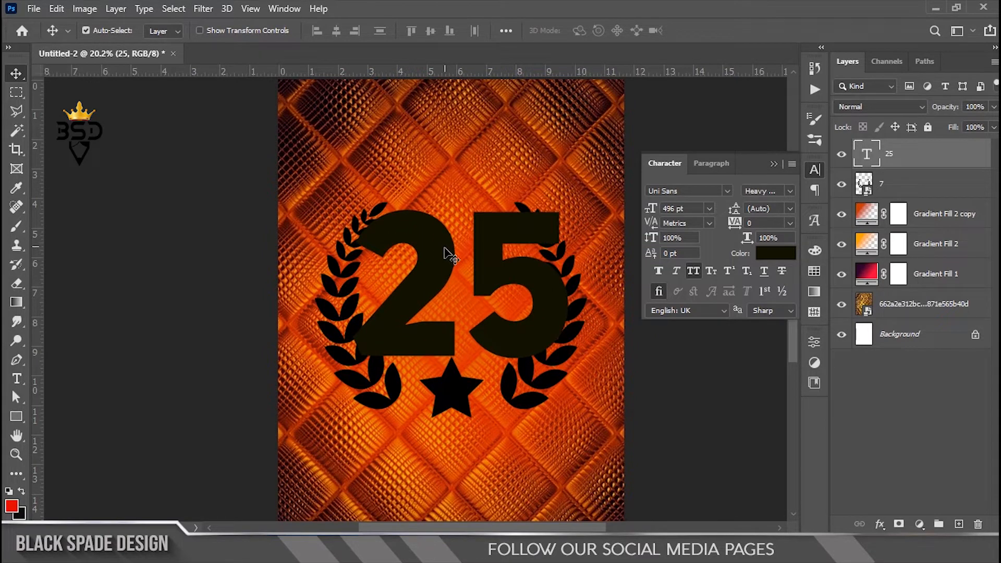
Convert the "25" text layer to a smart object and open its contents for editing
{"action": "right_click", "coordinate": [921, 155]}
{"action": "left_click", "coordinate": [843, 182]}
{"action": "double_click", "coordinate": [866, 162]}
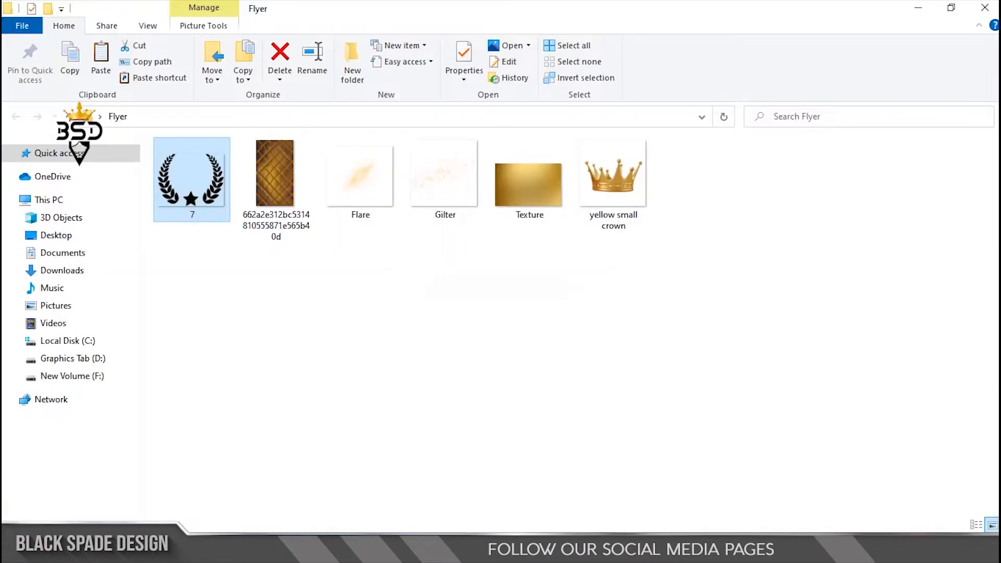
Place the gold Texture image from the Flyer folder into the "25" smart object, enlarged to cover the whole canvas
{"action": "left_click", "coordinate": [543, 200]}
{"action": "left_click_drag", "start_coordinate": [543, 200], "coordinate": [490, 349]}
{"action": "left_click_drag", "start_coordinate": [529, 227], "coordinate": [695, 121]}
{"action": "key", "text": "Return"}
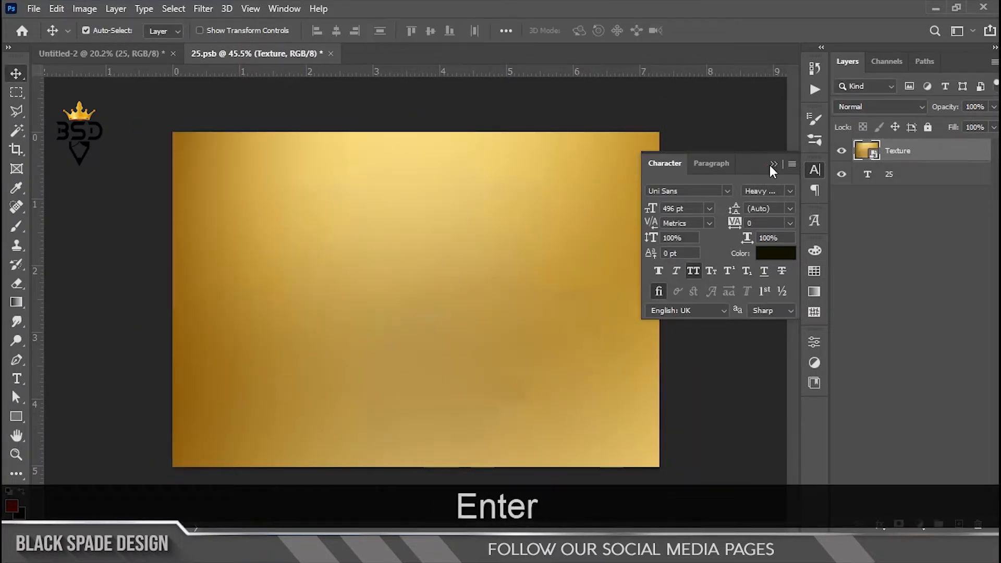
Darken the Texture layer with Curves by moving the black point to input 34, output 0
{"action": "left_click", "coordinate": [774, 164]}
{"action": "key", "text": "ctrl+m"}
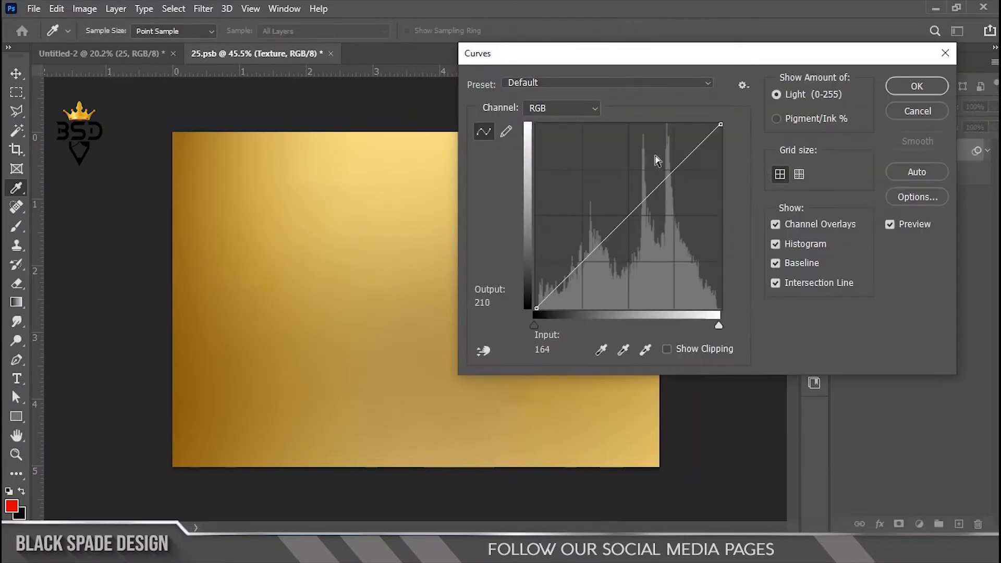
{"action": "left_click_drag", "start_coordinate": [535, 326], "coordinate": [559, 327]}
{"action": "left_click", "coordinate": [917, 86]}
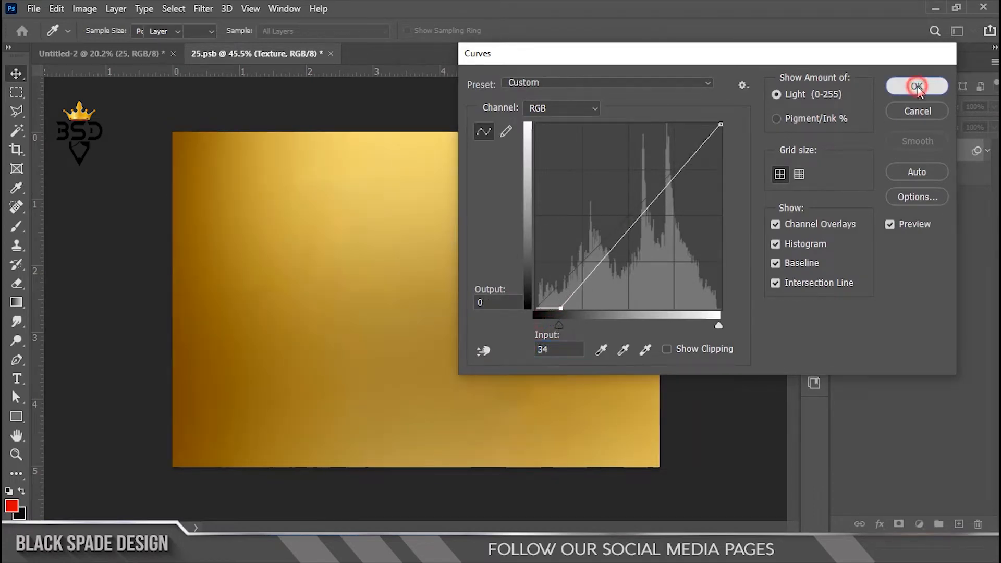
Clip the Texture layer to the "25" text, save the smart object and return to the Untitled-2 poster
{"action": "right_click", "coordinate": [922, 151]}
{"action": "left_click", "coordinate": [795, 344]}
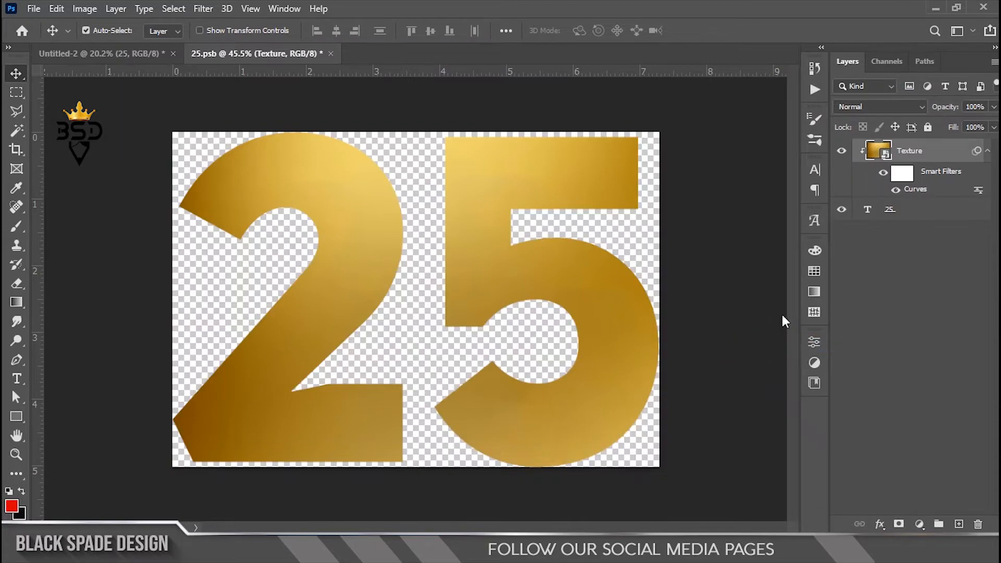
{"action": "scroll", "coordinate": [480, 219], "scroll_direction": "down", "scroll_amount": 2}
{"action": "scroll", "coordinate": [480, 219], "scroll_direction": "up", "scroll_amount": 1}
{"action": "key", "text": "ctrl+s"}
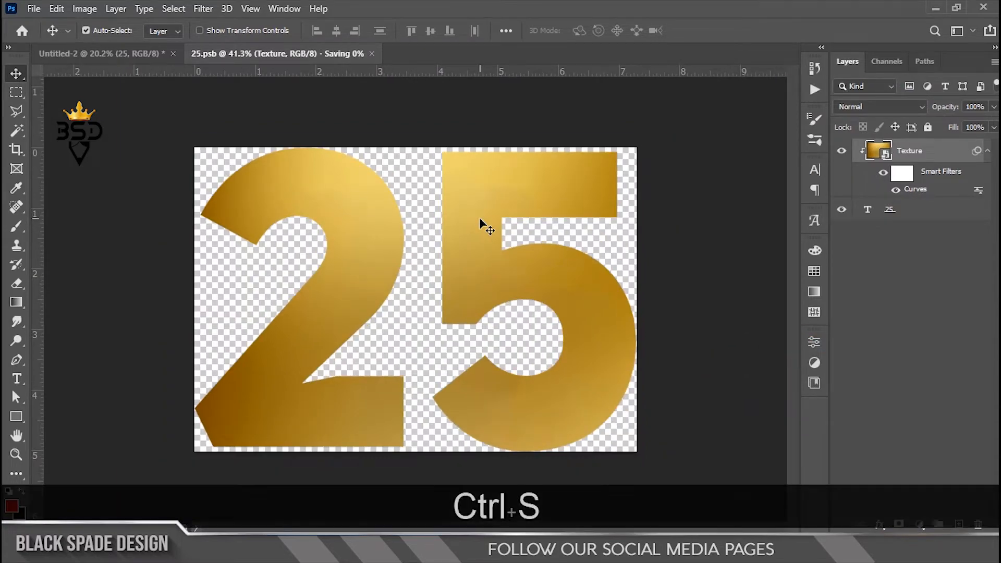
{"action": "left_click", "coordinate": [134, 57]}
{"action": "scroll", "coordinate": [409, 266], "scroll_direction": "down", "scroll_amount": 1}
{"action": "scroll", "coordinate": [437, 271], "scroll_direction": "up", "scroll_amount": 2}
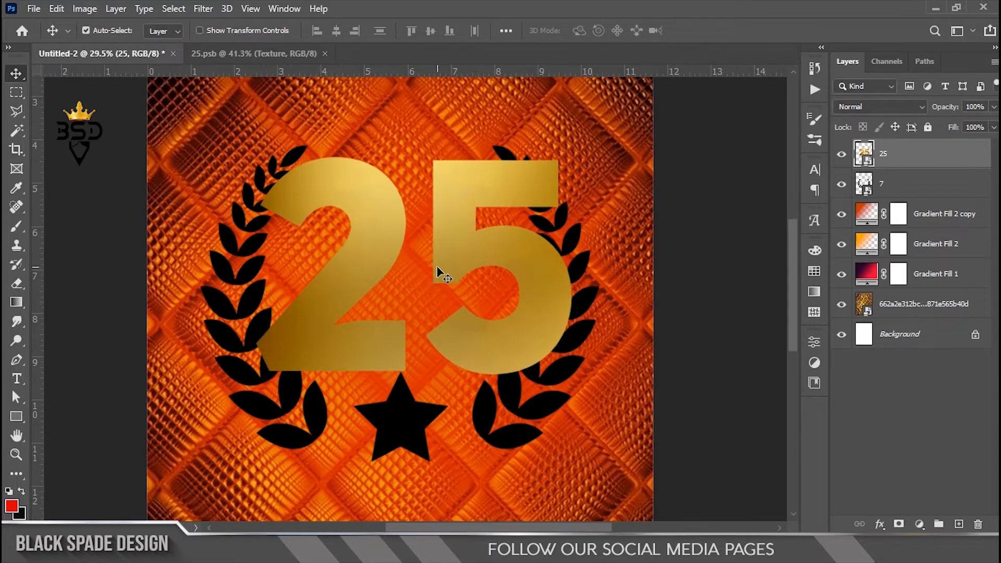
Add Bevel & Emboss to the "25" layer and enable its Texture with the dark green pattern from the Grass set
{"action": "left_click", "coordinate": [881, 524]}
{"action": "left_click", "coordinate": [913, 401]}
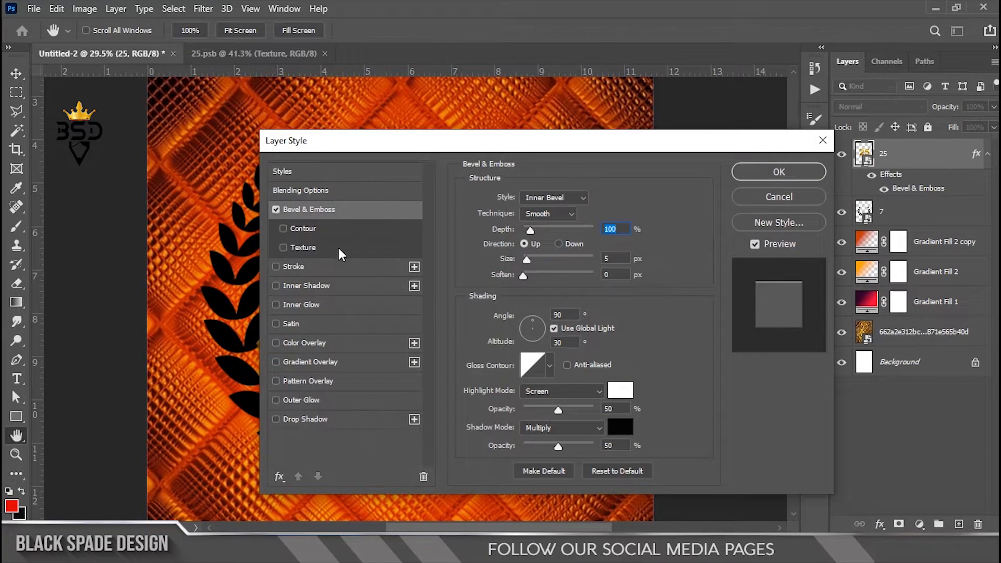
{"action": "left_click_drag", "start_coordinate": [336, 148], "coordinate": [577, 112]}
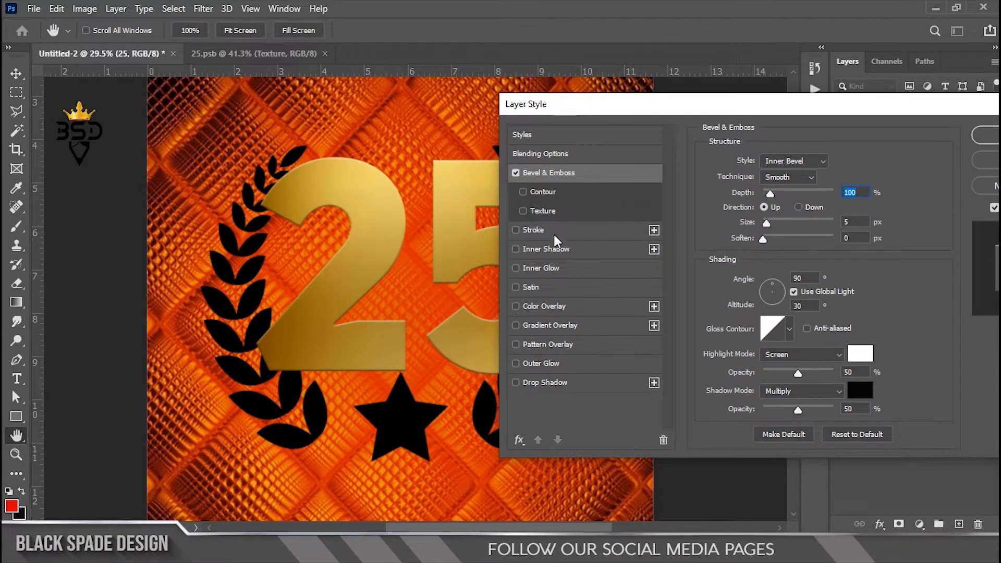
{"action": "left_click", "coordinate": [552, 211]}
{"action": "left_click", "coordinate": [786, 177]}
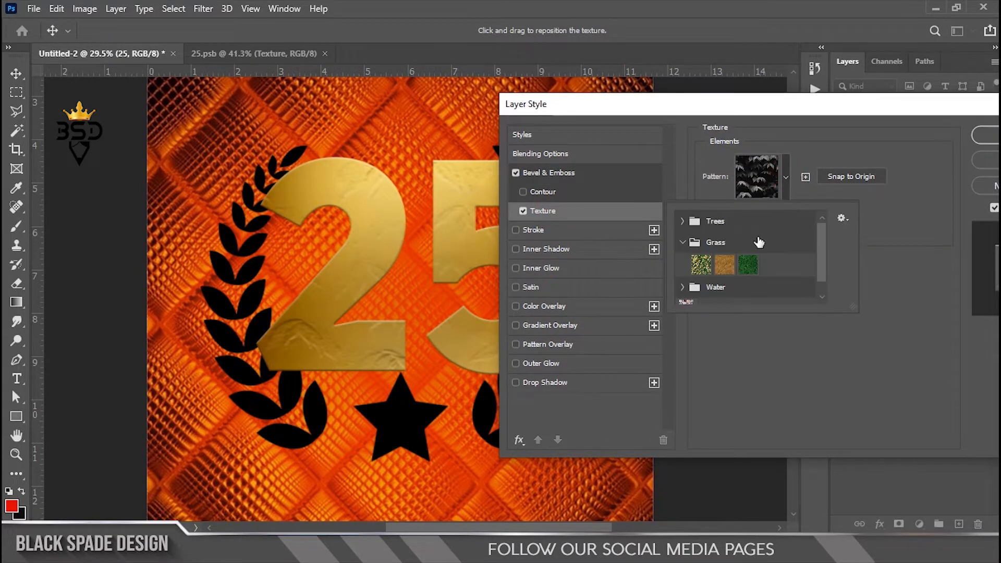
{"action": "left_click", "coordinate": [749, 265]}
{"action": "left_click", "coordinate": [821, 150]}
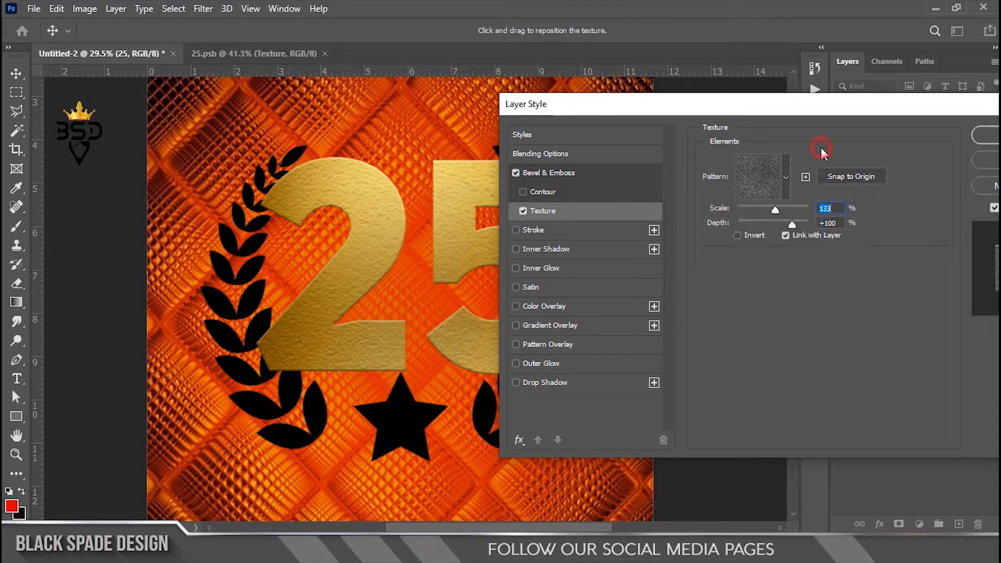
Set the bevel texture's scale to 226% and its depth to +34%
{"action": "left_click", "coordinate": [776, 210]}
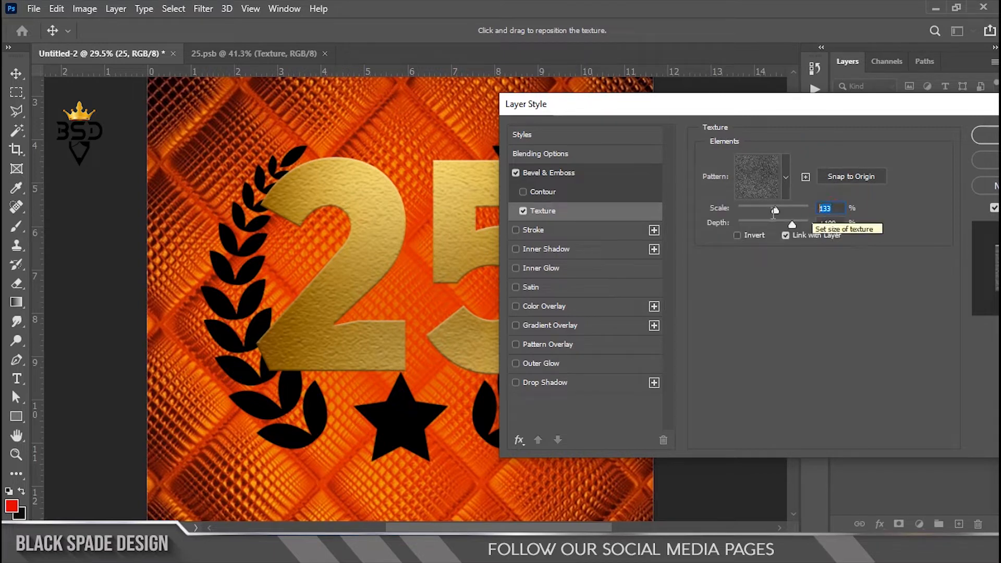
{"action": "type", "text": "226"}
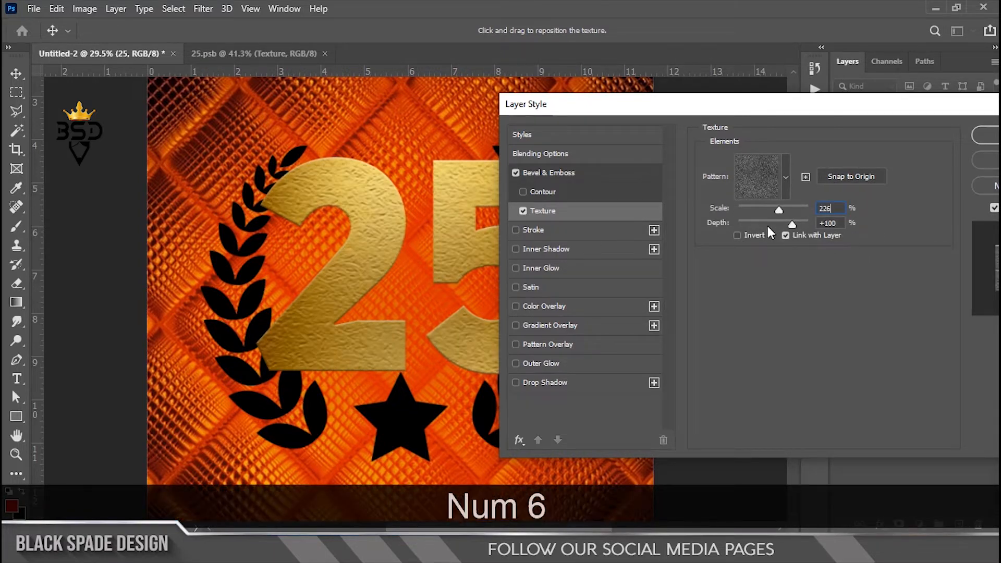
{"action": "double_click", "coordinate": [828, 223]}
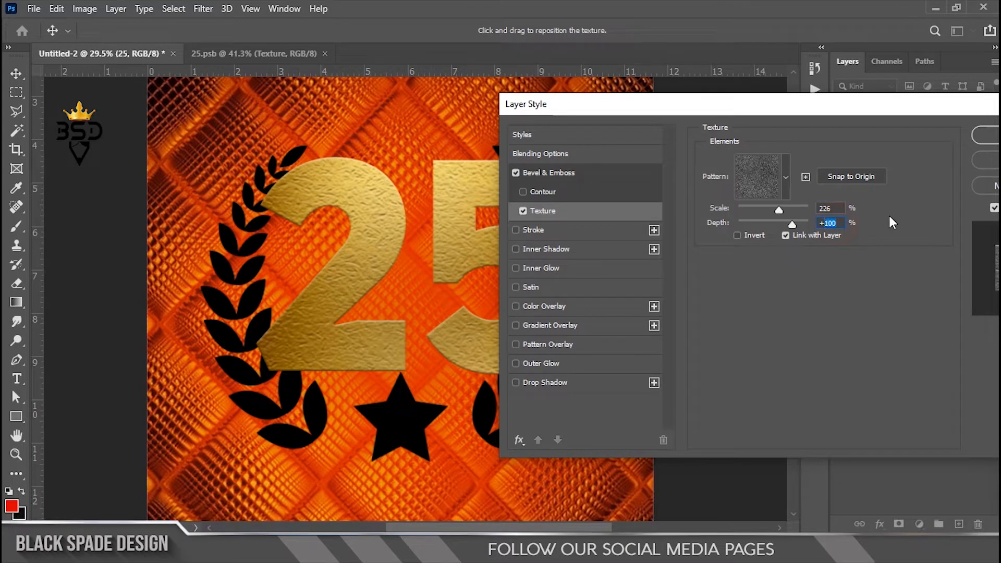
{"action": "type", "text": "34"}
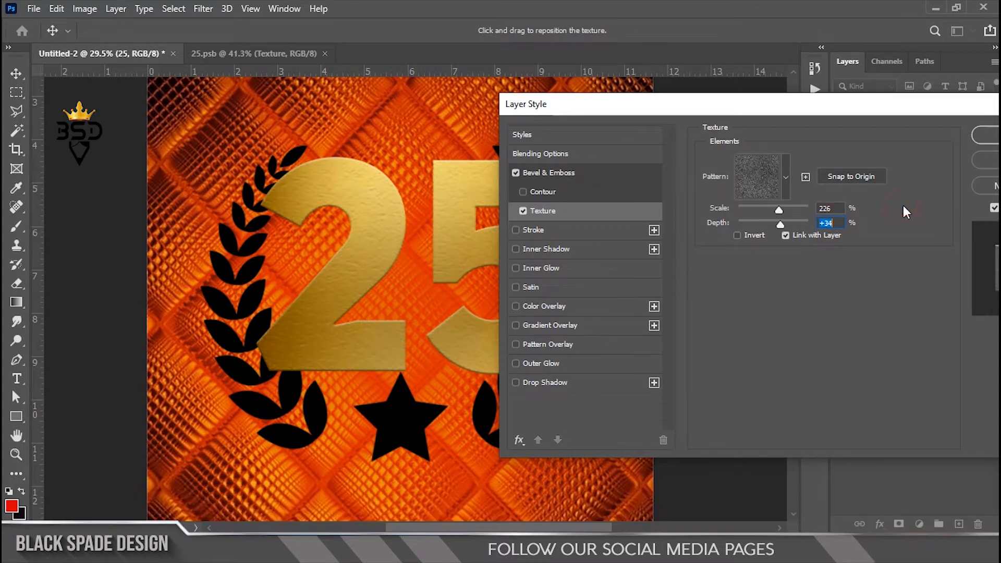
Set the Bevel & Emboss depth to 272% and its size to 29 px
{"action": "left_click", "coordinate": [555, 174]}
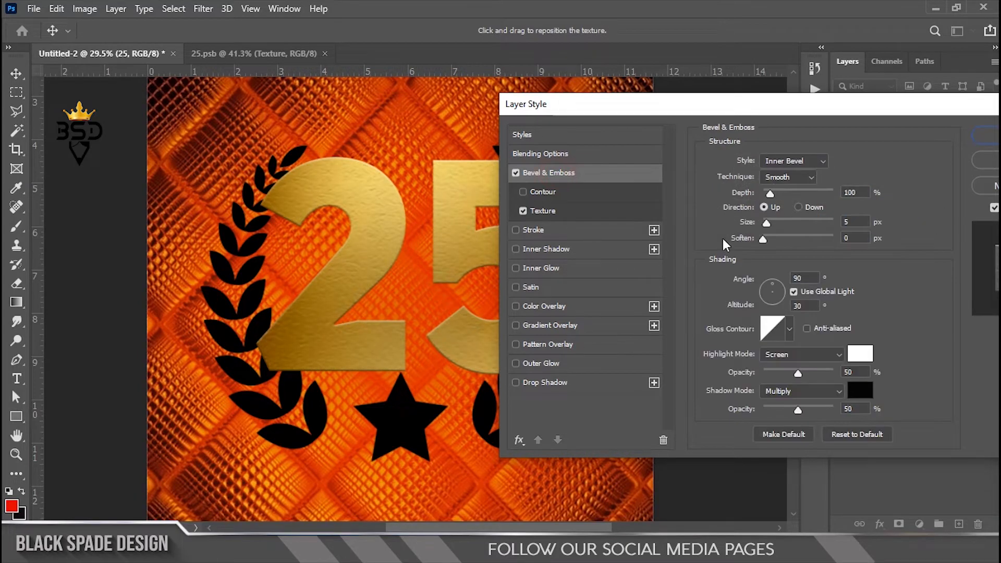
{"action": "double_click", "coordinate": [858, 194]}
{"action": "type", "text": "27"}
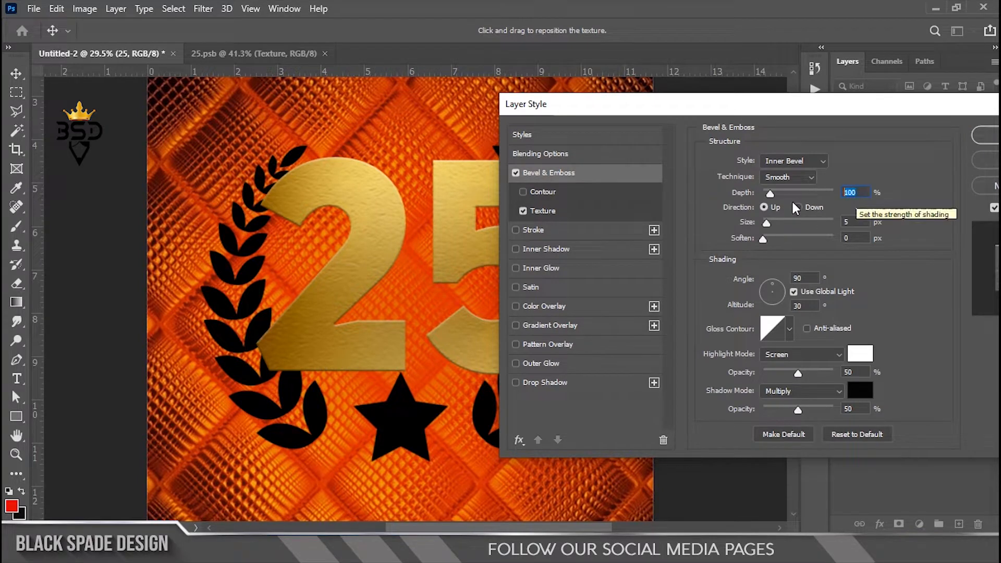
{"action": "type", "text": "2"}
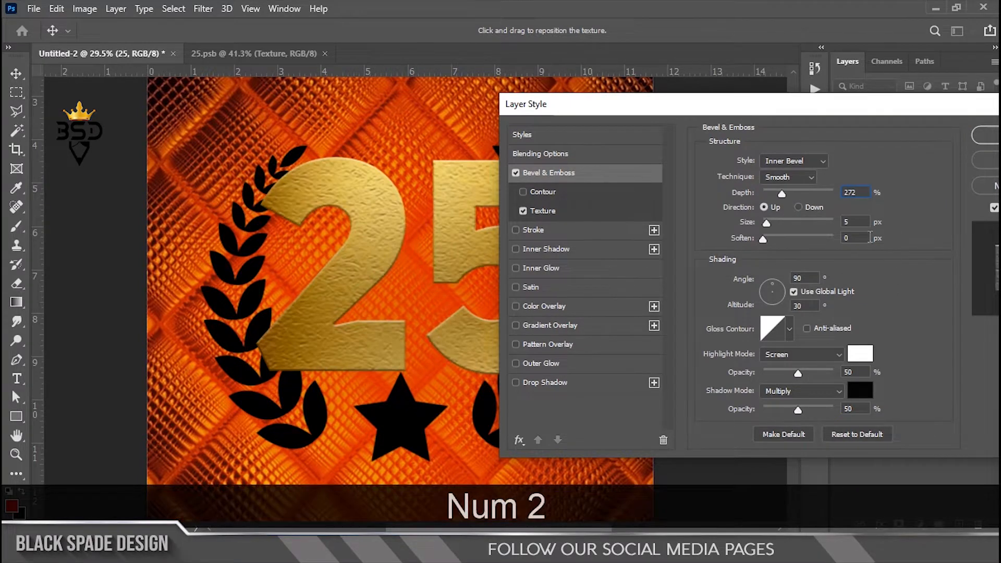
{"action": "type", "text": "29"}
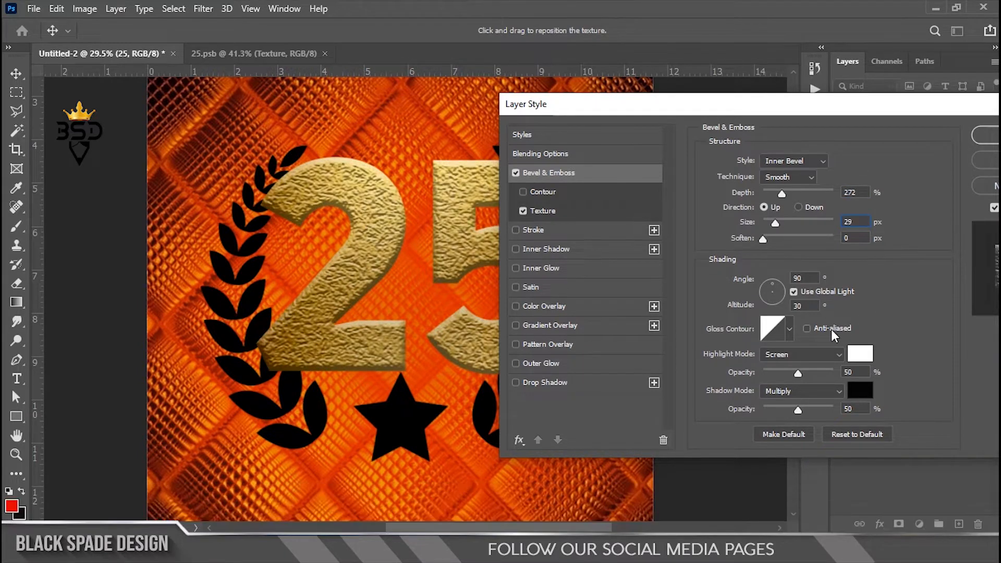
Give the bevel the Ring gloss contour and set its shading angle to 67°
{"action": "left_click", "coordinate": [877, 293]}
{"action": "left_click", "coordinate": [792, 333]}
{"action": "left_click", "coordinate": [724, 386]}
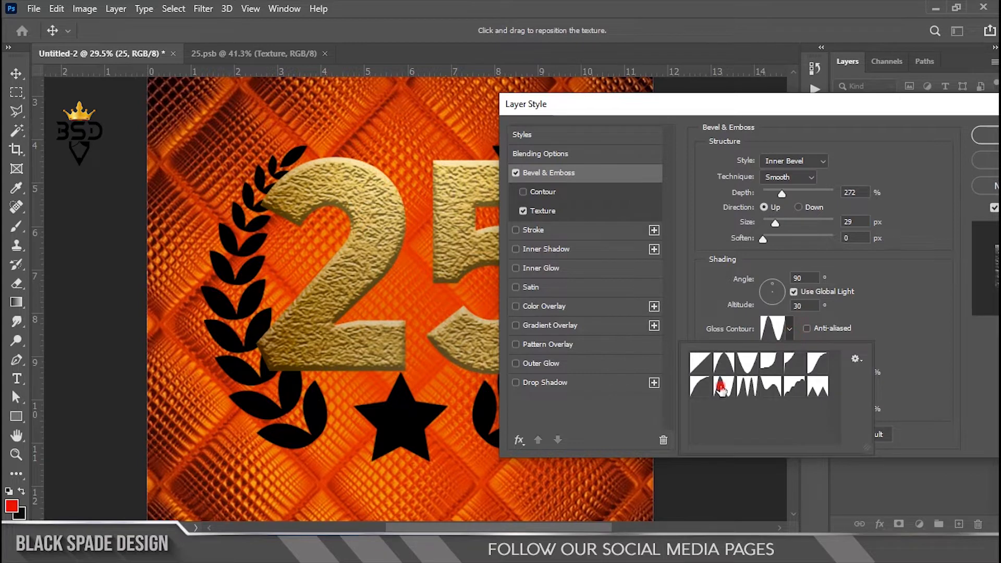
{"action": "left_click", "coordinate": [898, 264]}
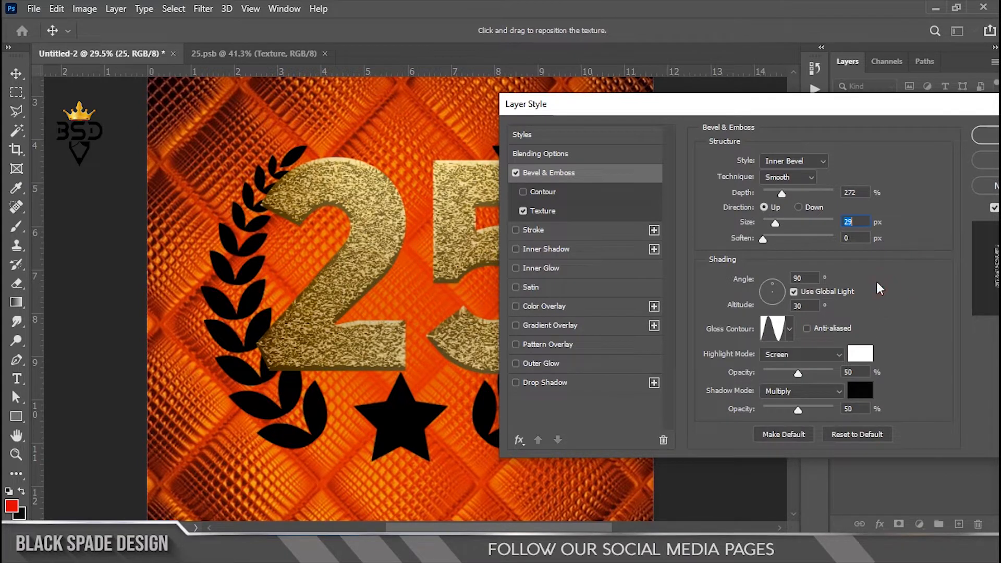
{"action": "left_click", "coordinate": [776, 283]}
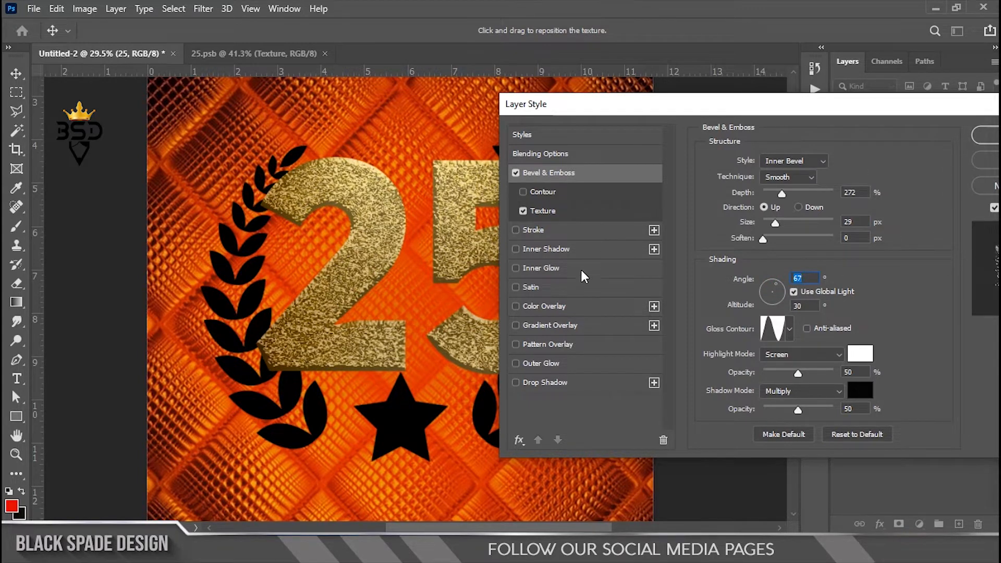
Add an outside gradient stroke of 45 px to the "25" layer
{"action": "left_click", "coordinate": [553, 229]}
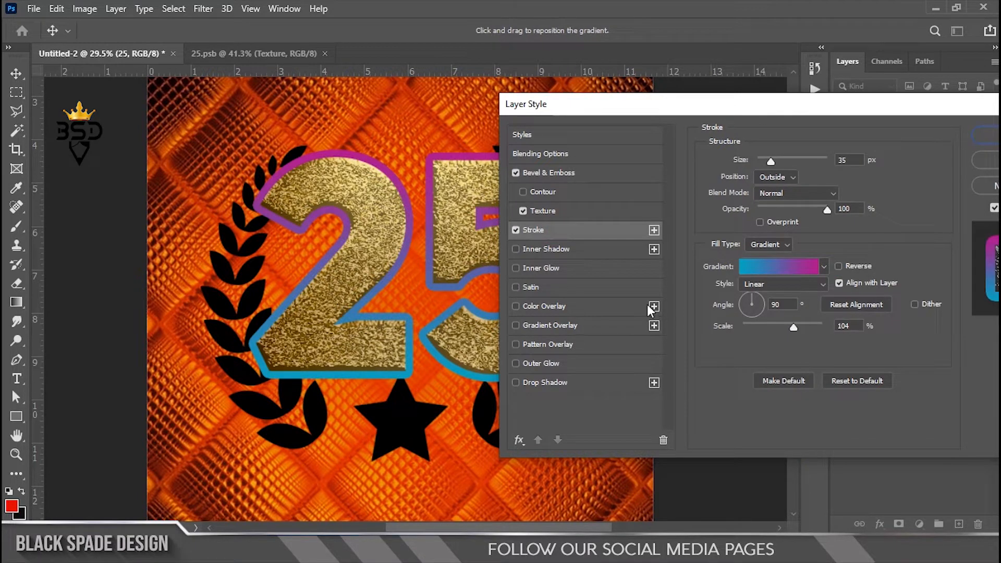
{"action": "left_click_drag", "start_coordinate": [772, 161], "coordinate": [771, 160]}
{"action": "type", "text": "45"}
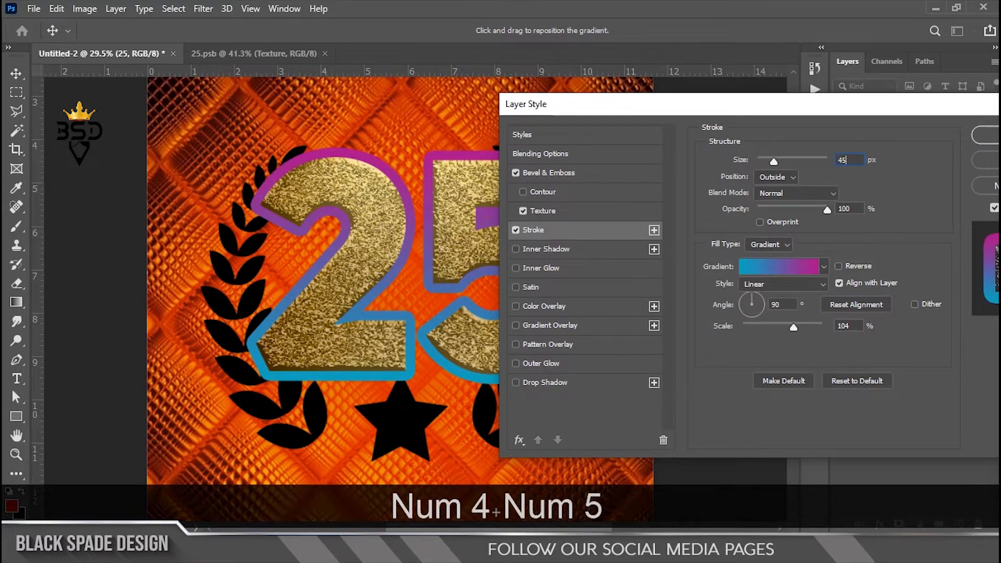
{"action": "left_click_drag", "start_coordinate": [728, 99], "coordinate": [751, 91]}
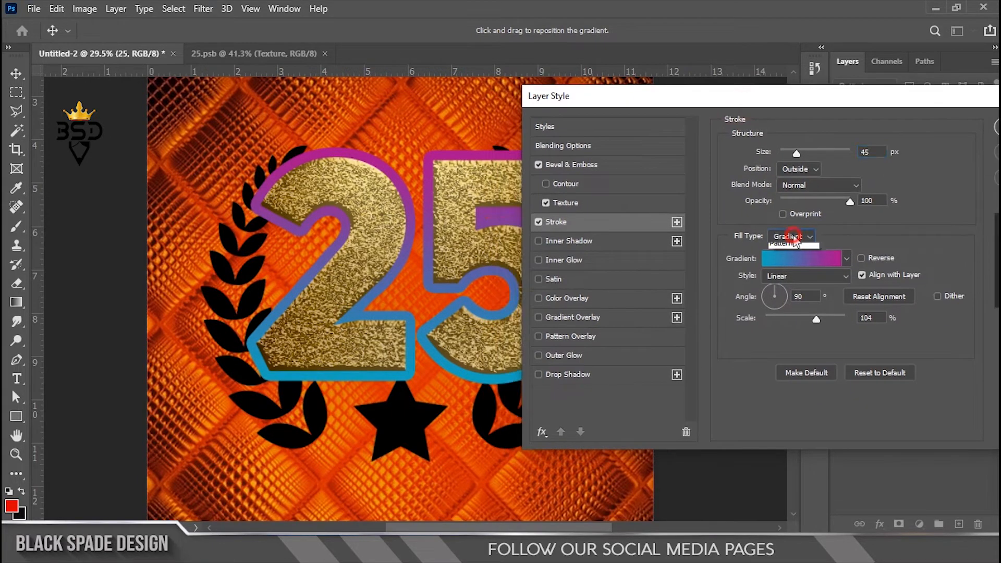
Fill the stroke with an alternating dark and light gold preset from Adoralyna Metal Gradients, at an angle of 48°
{"action": "left_click", "coordinate": [802, 258]}
{"action": "scroll", "coordinate": [715, 246], "scroll_direction": "down", "scroll_amount": 5}
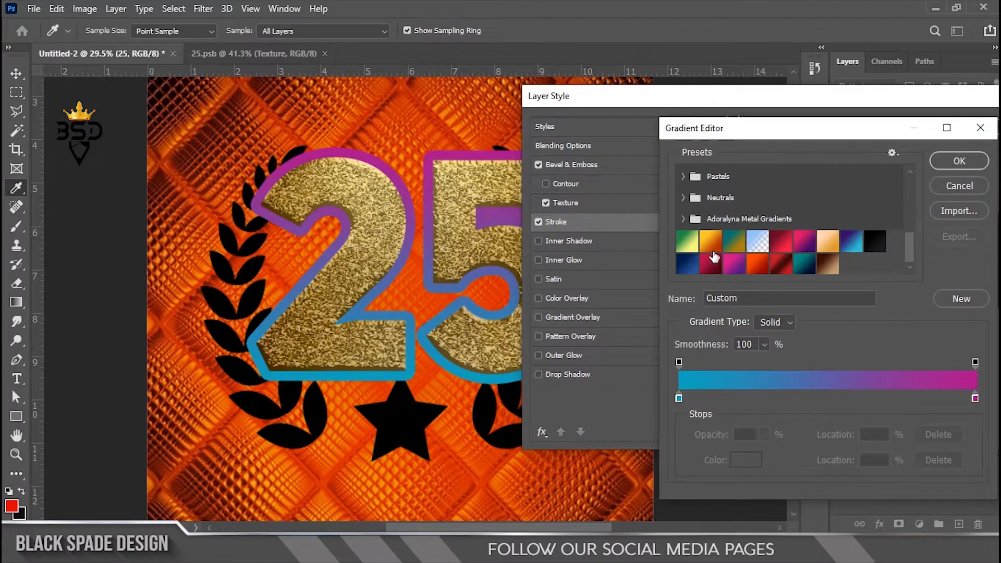
{"action": "left_click", "coordinate": [683, 220]}
{"action": "scroll", "coordinate": [742, 217], "scroll_direction": "down", "scroll_amount": 5}
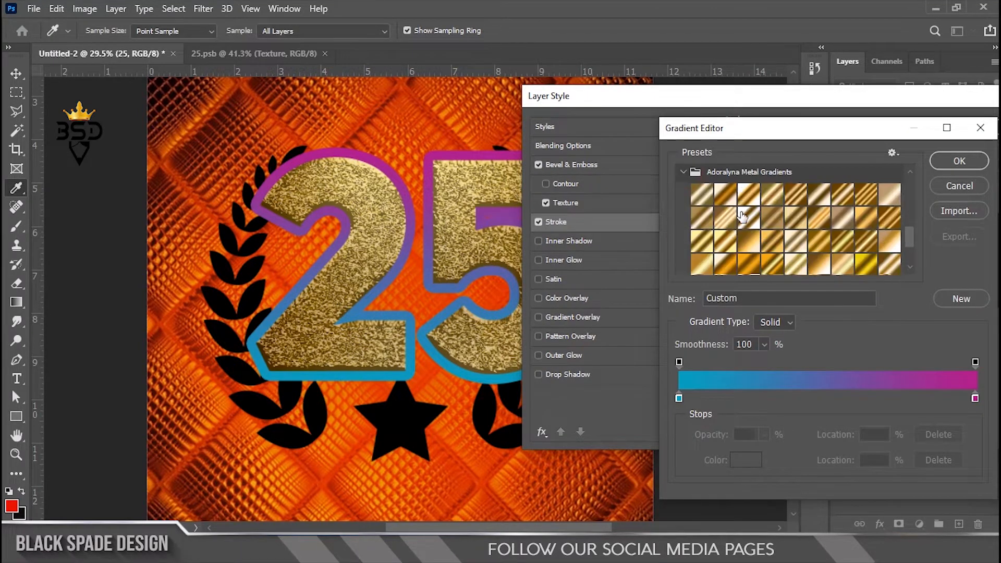
{"action": "scroll", "coordinate": [788, 222], "scroll_direction": "up", "scroll_amount": 1}
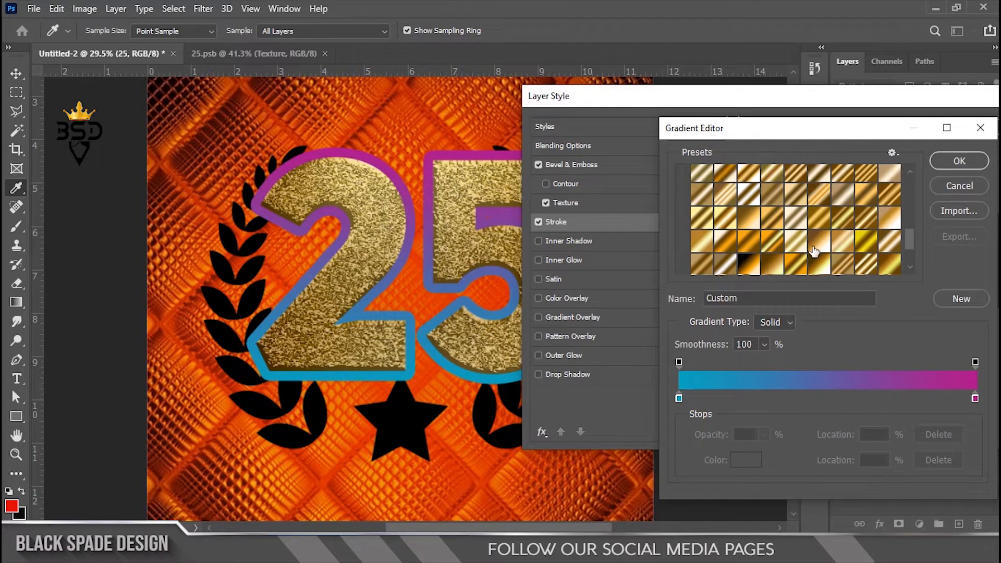
{"action": "left_click", "coordinate": [816, 219]}
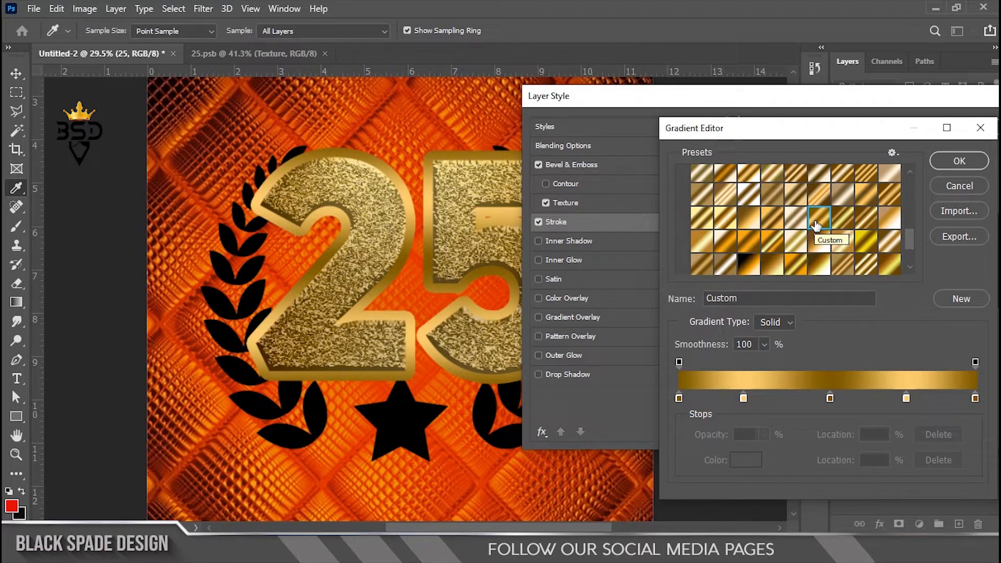
{"action": "left_click", "coordinate": [944, 168]}
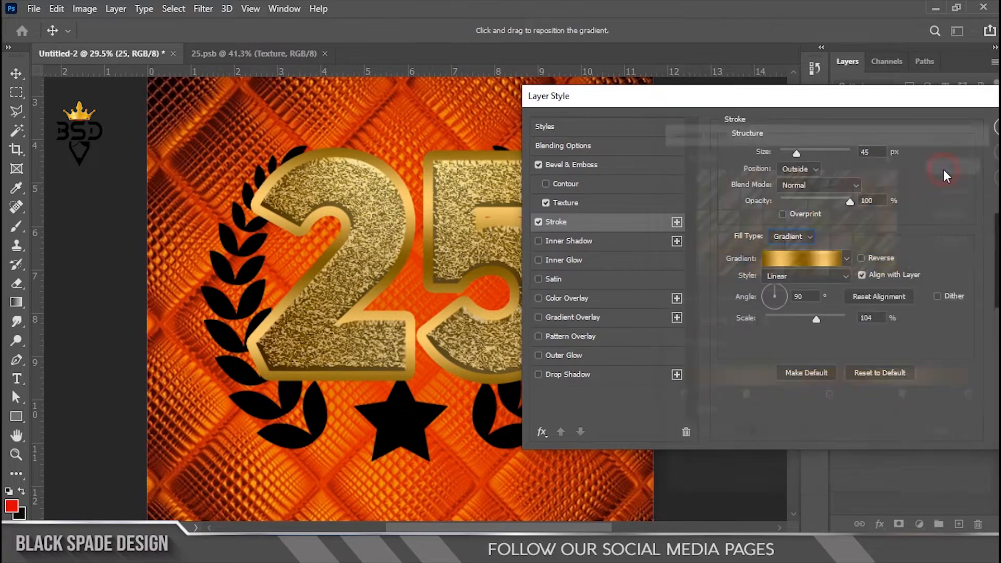
{"action": "left_click", "coordinate": [783, 294]}
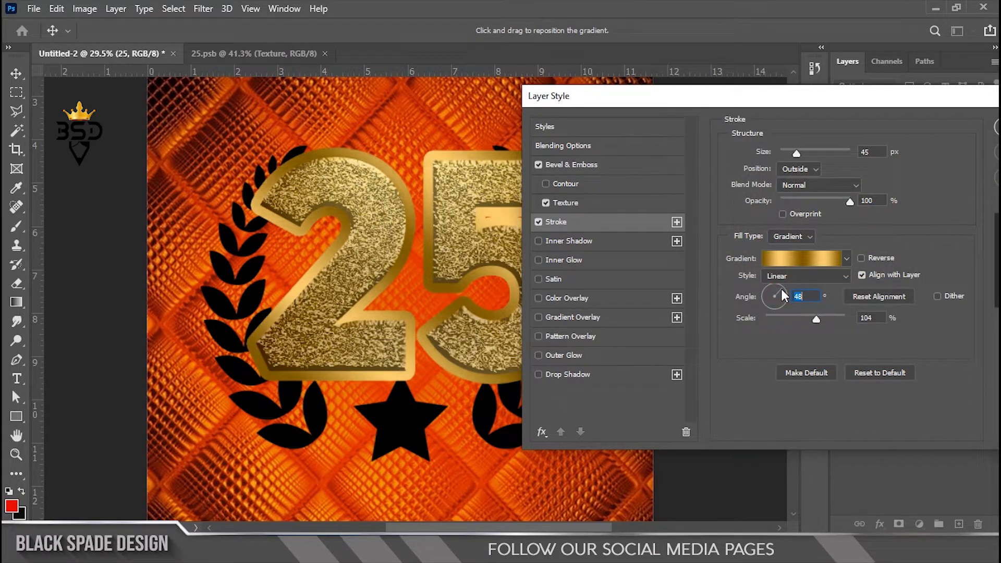
{"action": "left_click_drag", "start_coordinate": [851, 101], "coordinate": [776, 113]}
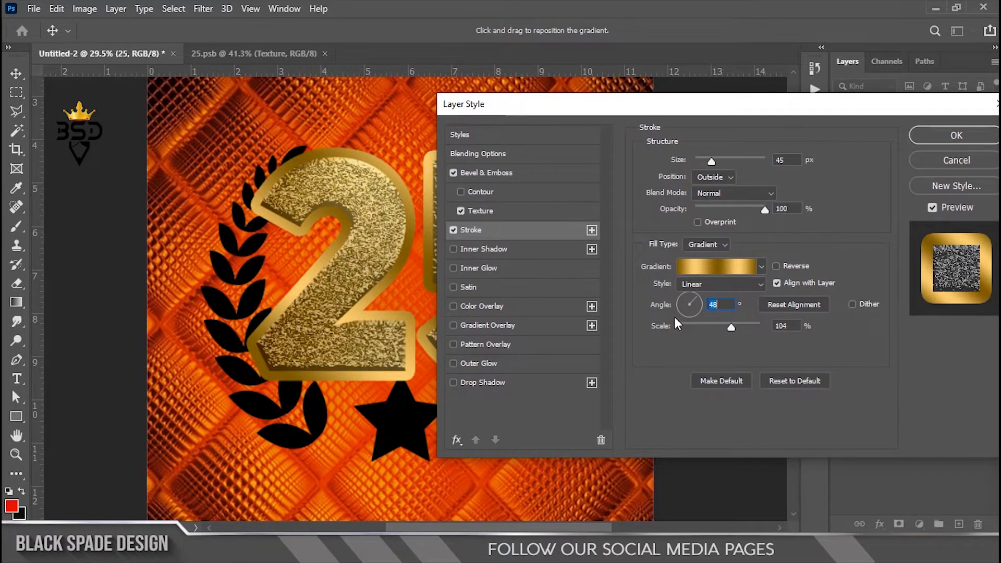
Add a black drop shadow to the "25" with Normal blending, 100% opacity, 67 px distance and 40 px size, and apply the layer style
{"action": "left_click", "coordinate": [487, 383]}
{"action": "left_click", "coordinate": [791, 167]}
{"action": "left_click_drag", "start_coordinate": [705, 303], "coordinate": [615, 398]}
{"action": "left_click", "coordinate": [913, 208]}
{"action": "mouse_move", "coordinate": [725, 227]}
{"action": "left_mouse_down"}
{"action": "mouse_move", "coordinate": [755, 227]}
{"action": "mouse_move", "coordinate": [738, 227]}
{"action": "left_mouse_up"}
{"action": "left_click_drag", "start_coordinate": [695, 259], "coordinate": [711, 258]}
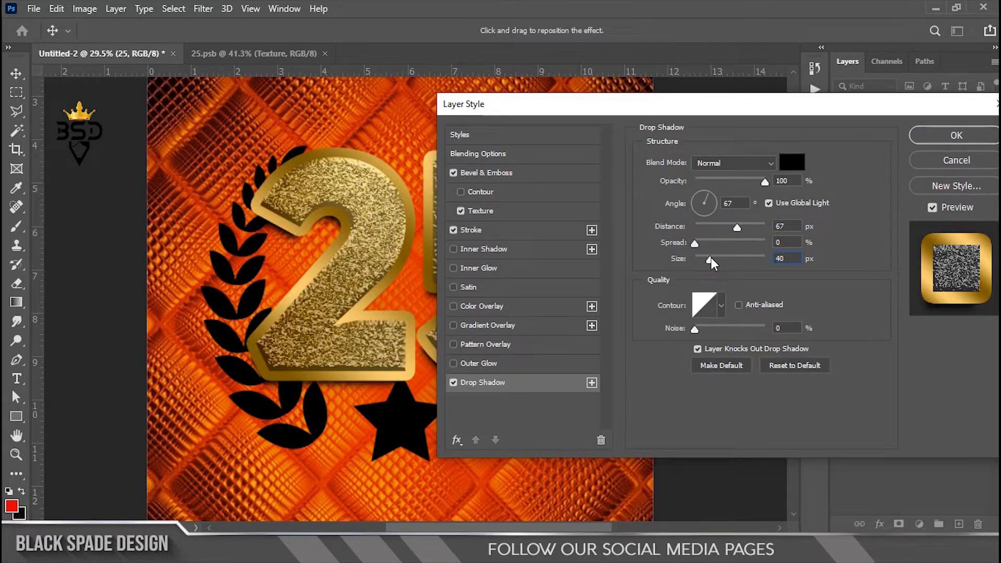
{"action": "left_click", "coordinate": [928, 138]}
{"action": "scroll", "coordinate": [470, 229], "scroll_direction": "up", "scroll_amount": 4}
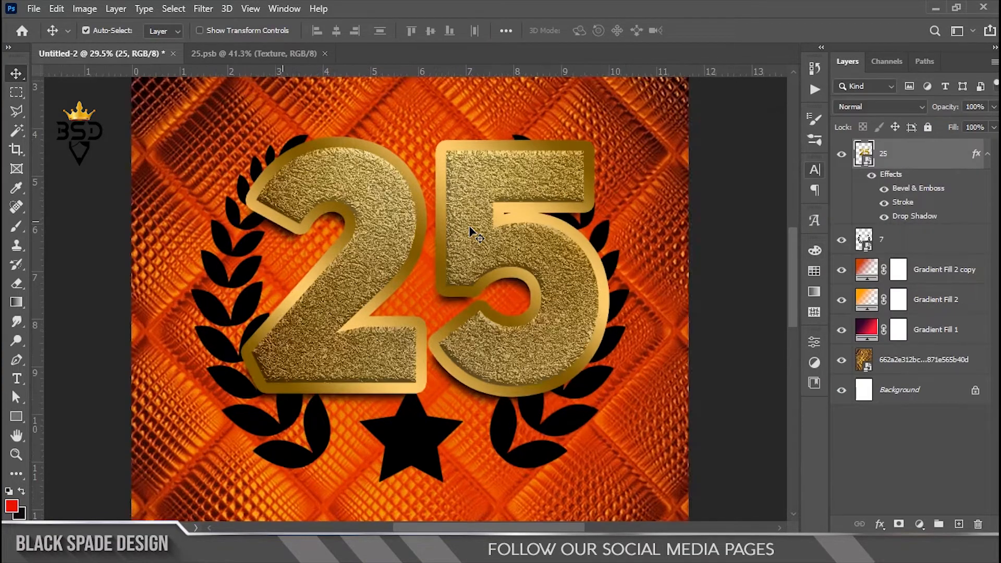
Examine the bevel, stroke and drop shadow of the "25" on the poster and collapse its layer effects list
{"action": "scroll", "coordinate": [512, 214], "scroll_direction": "up", "scroll_amount": 2}
{"action": "scroll", "coordinate": [512, 214], "scroll_direction": "down", "scroll_amount": 2}
{"action": "scroll", "coordinate": [512, 214], "scroll_direction": "up", "scroll_amount": 3}
{"action": "scroll", "coordinate": [512, 213], "scroll_direction": "down", "scroll_amount": 2}
{"action": "scroll", "coordinate": [512, 214], "scroll_direction": "down", "scroll_amount": 5}
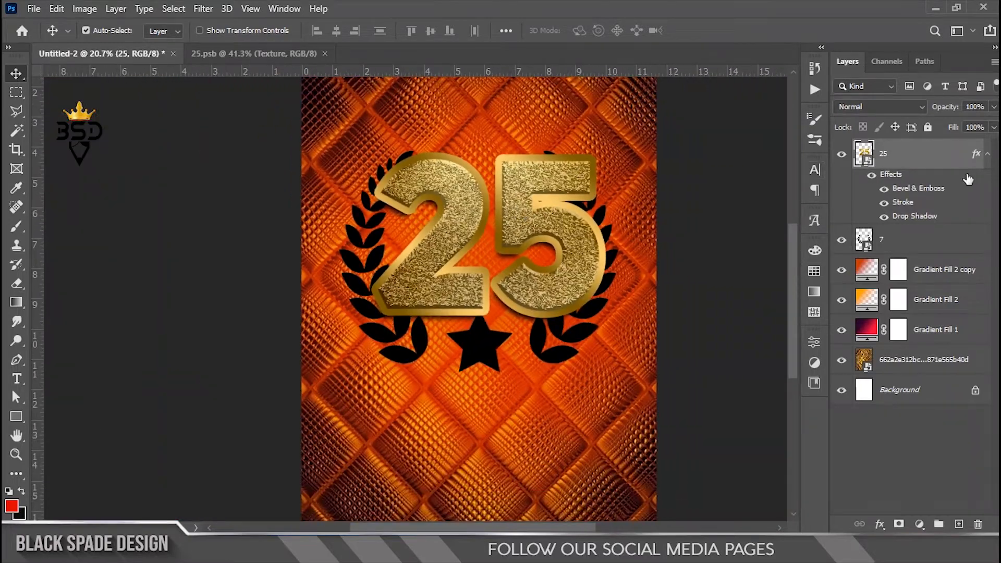
{"action": "left_click", "coordinate": [987, 155]}
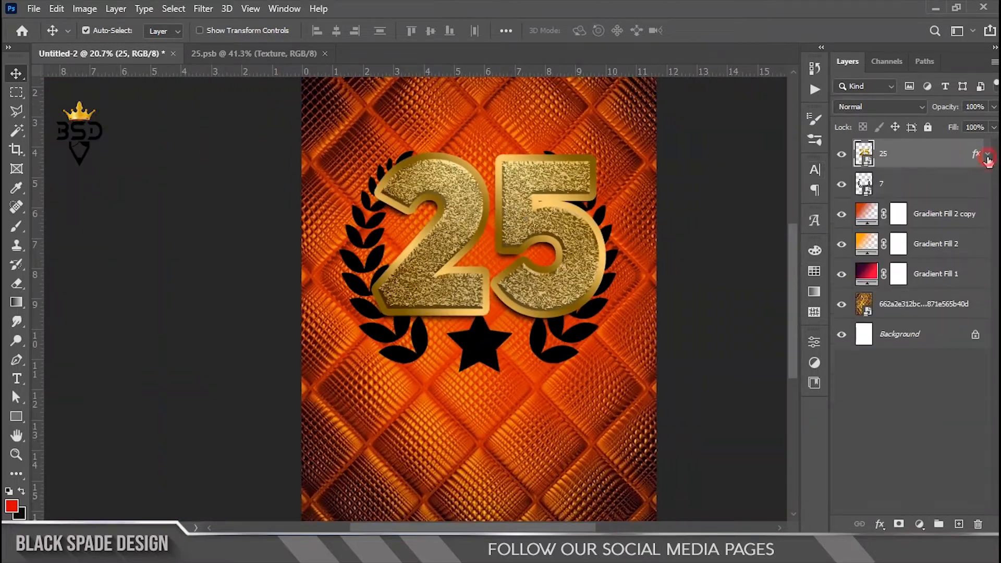
{"action": "scroll", "coordinate": [541, 248], "scroll_direction": "down", "scroll_amount": 3}
{"action": "scroll", "coordinate": [523, 261], "scroll_direction": "up", "scroll_amount": 1}
{"action": "key", "text": "space"}
{"action": "scroll", "coordinate": [472, 273], "scroll_direction": "up", "scroll_amount": 3}
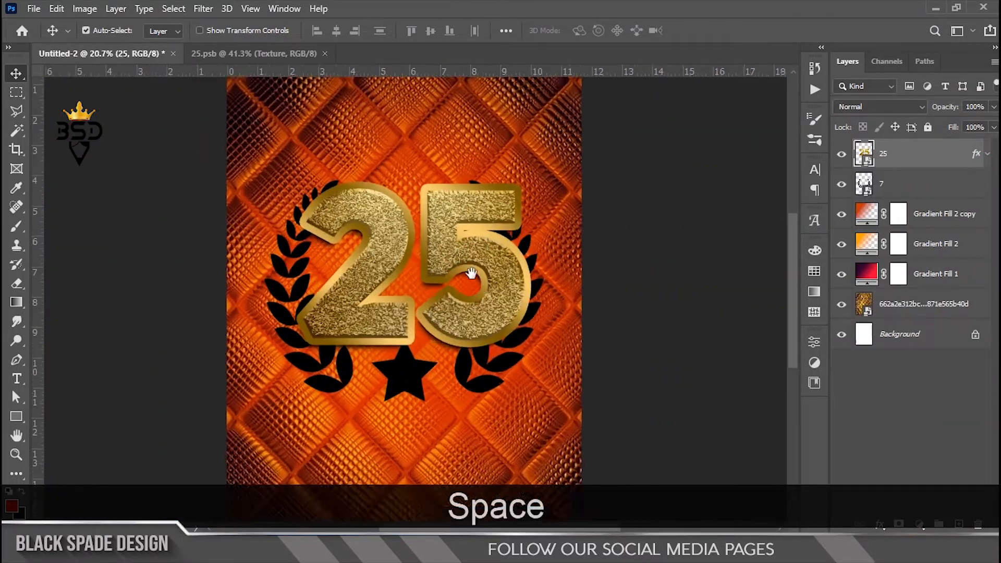
{"action": "left_click_drag", "start_coordinate": [490, 253], "coordinate": [540, 298]}
Enlarge the laurel wreath layer "7" proportionally to about 236% so it frames the number
{"action": "right_click", "coordinate": [445, 447]}
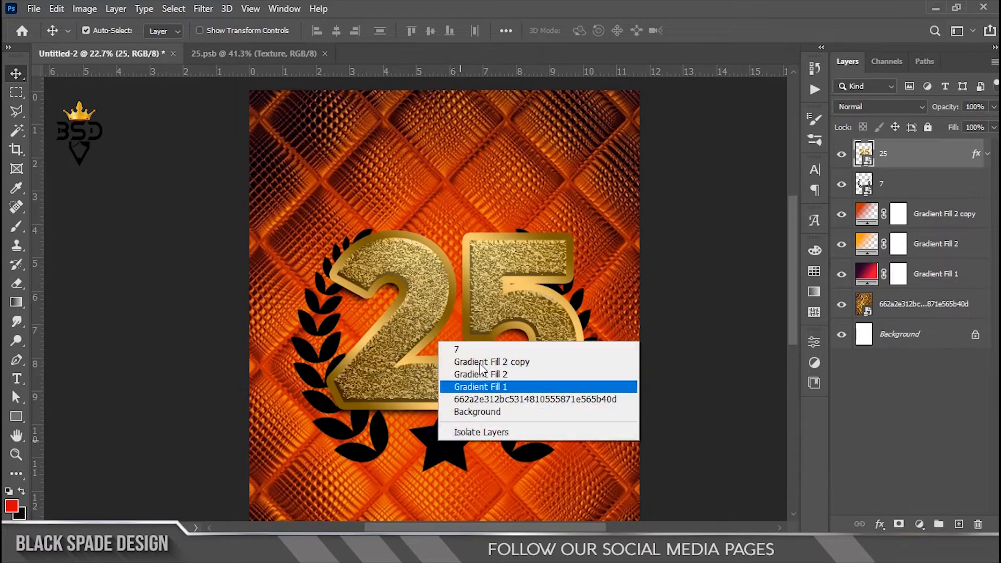
{"action": "left_click", "coordinate": [456, 347]}
{"action": "scroll", "coordinate": [427, 360], "scroll_direction": "down", "scroll_amount": 1}
{"action": "key", "text": "ctrl+t"}
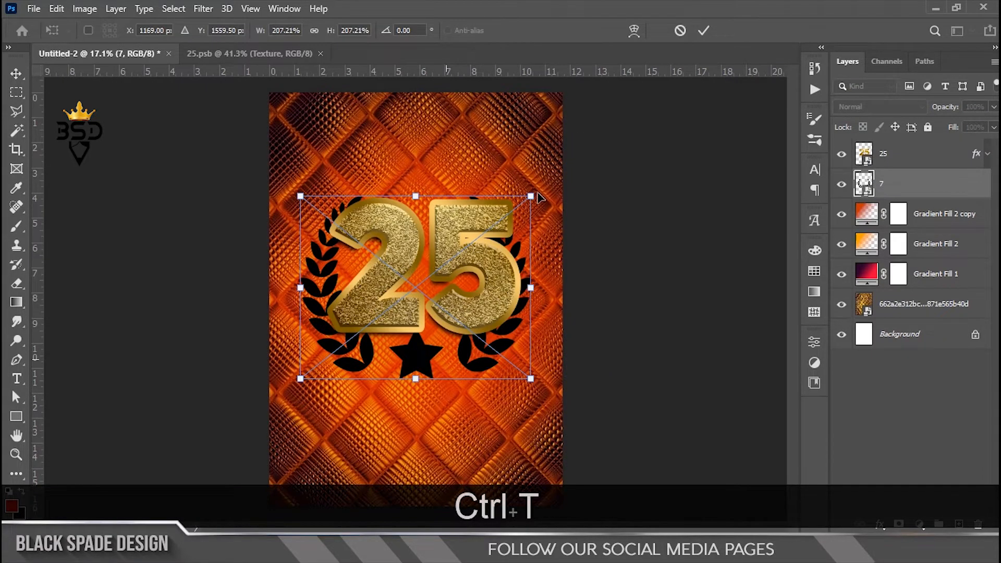
{"action": "left_click_drag", "start_coordinate": [530, 196], "coordinate": [546, 189]}
{"action": "left_click_drag", "start_coordinate": [489, 261], "coordinate": [491, 261]}
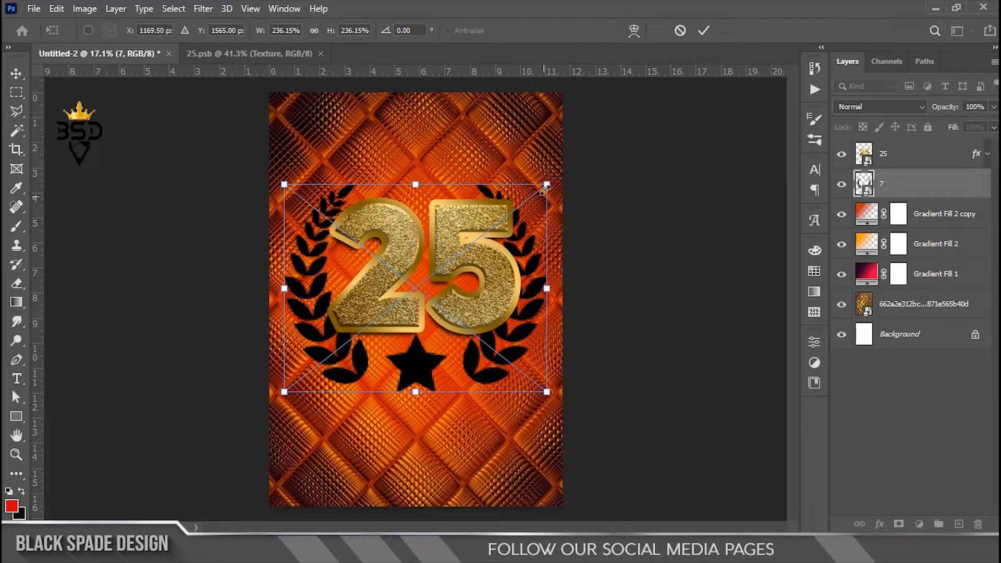
{"action": "key", "text": "Return"}
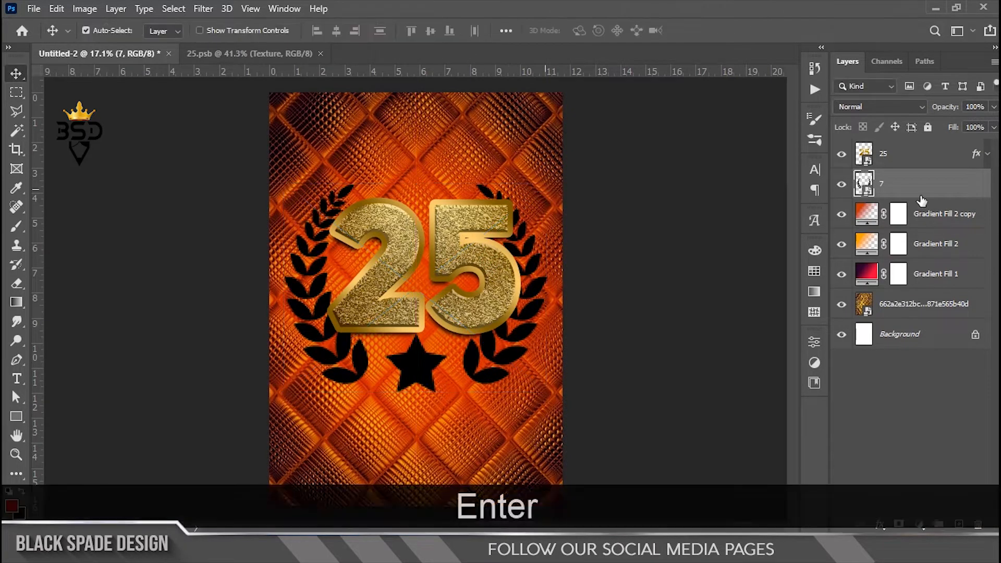
Scale the "25" layer down proportionally to about 80% so it fits inside the laurel wreath
{"action": "left_click", "coordinate": [886, 156]}
{"action": "key", "text": "ctrl+t"}
{"action": "left_click_drag", "start_coordinate": [518, 202], "coordinate": [500, 205]}
{"action": "key", "text": "Return"}
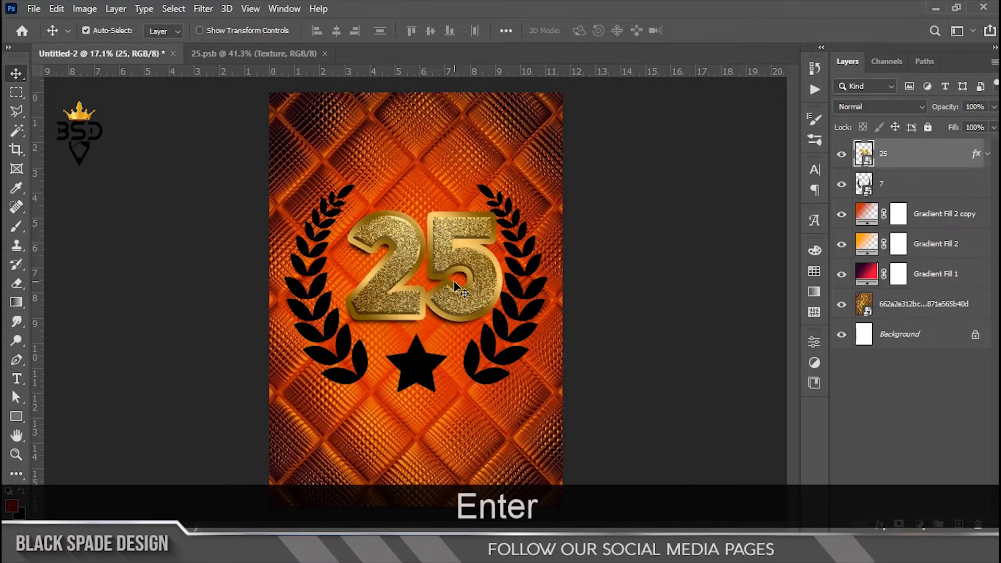
{"action": "scroll", "coordinate": [472, 318], "scroll_direction": "up", "scroll_amount": 3}
{"action": "scroll", "coordinate": [476, 325], "scroll_direction": "down", "scroll_amount": 2}
Scale the laurel wreath layer "7" down proportionally to about 202%, closer around the number
{"action": "left_click", "coordinate": [898, 192]}
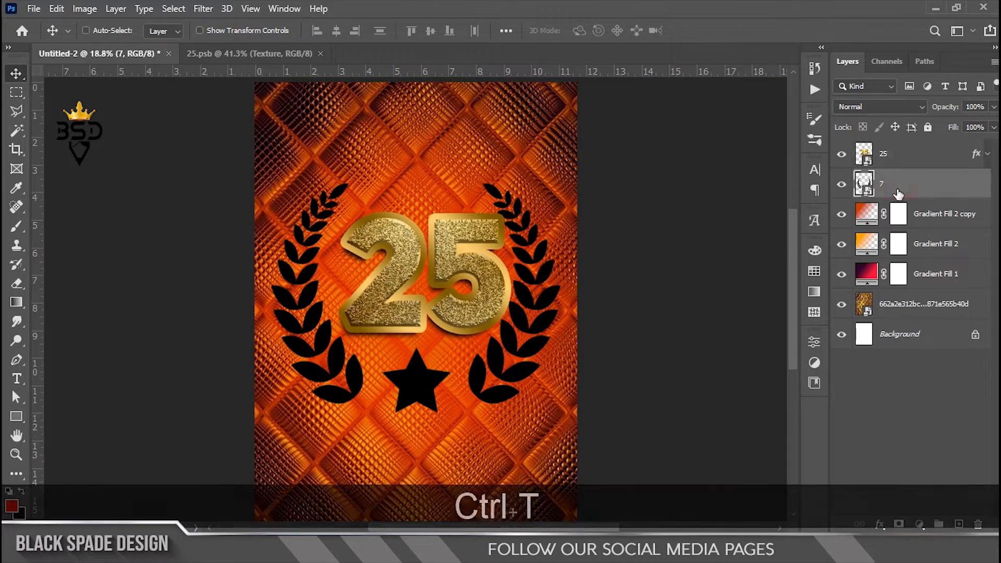
{"action": "key", "text": "ctrl+t"}
{"action": "left_click_drag", "start_coordinate": [560, 183], "coordinate": [541, 205]}
{"action": "scroll", "coordinate": [398, 298], "scroll_direction": "down", "scroll_amount": 3}
{"action": "scroll", "coordinate": [397, 299], "scroll_direction": "up", "scroll_amount": 1}
{"action": "key", "text": "space"}
{"action": "scroll", "coordinate": [423, 298], "scroll_direction": "up", "scroll_amount": 1}
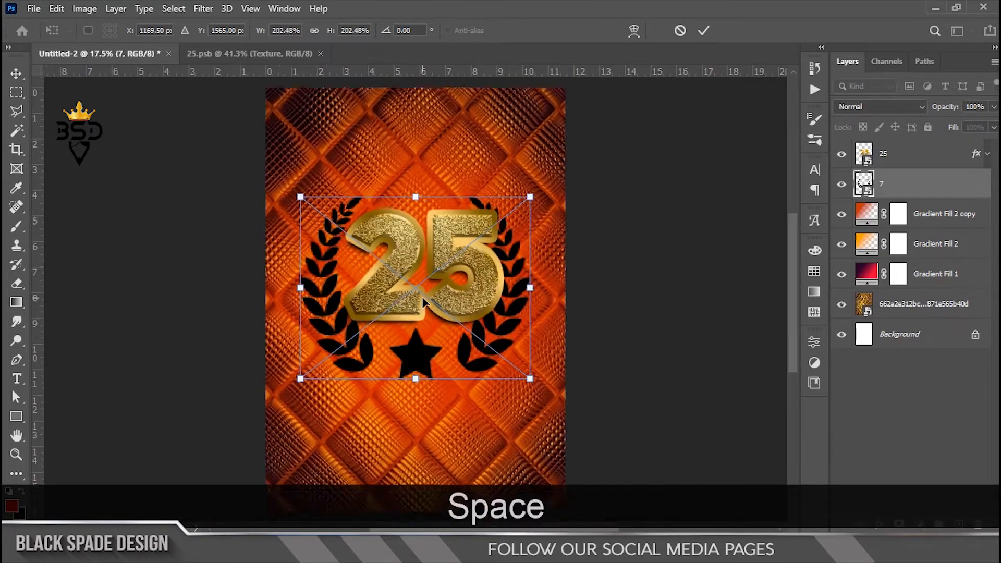
{"action": "scroll", "coordinate": [424, 301], "scroll_direction": "up", "scroll_amount": 2}
{"action": "left_click_drag", "start_coordinate": [423, 301], "coordinate": [480, 295]}
{"action": "key", "text": "Return"}
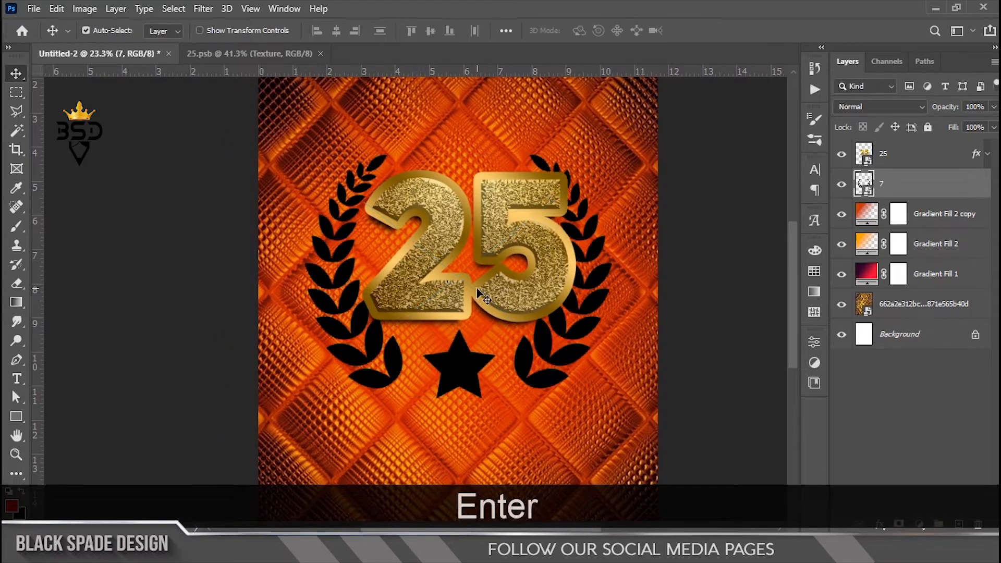
Move the "25" sideways to X 1169 px so it sits centred between the two laurel branches
{"action": "scroll", "coordinate": [477, 289], "scroll_direction": "up", "scroll_amount": 1}
{"action": "left_click", "coordinate": [904, 160]}
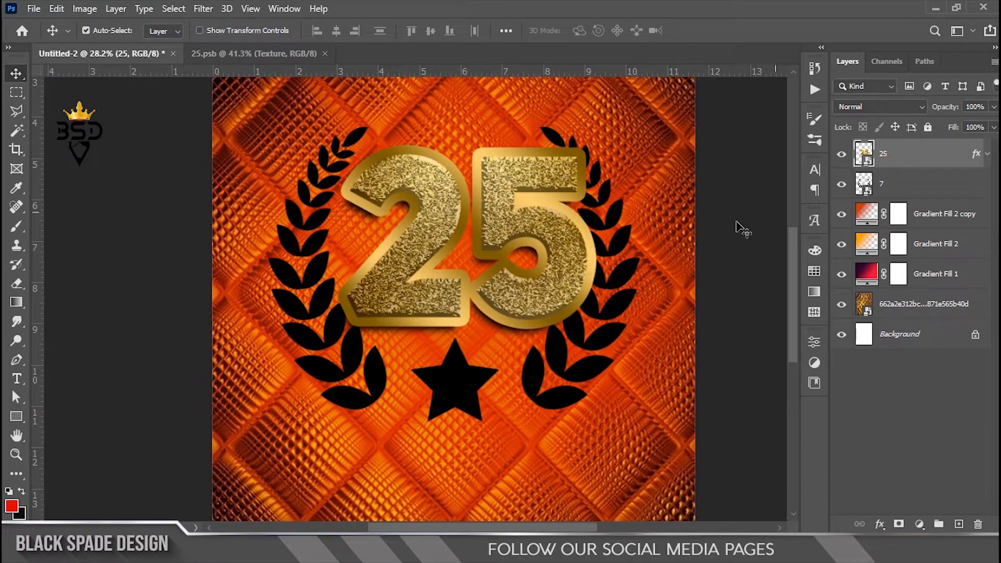
{"action": "key", "text": "ctrl+t"}
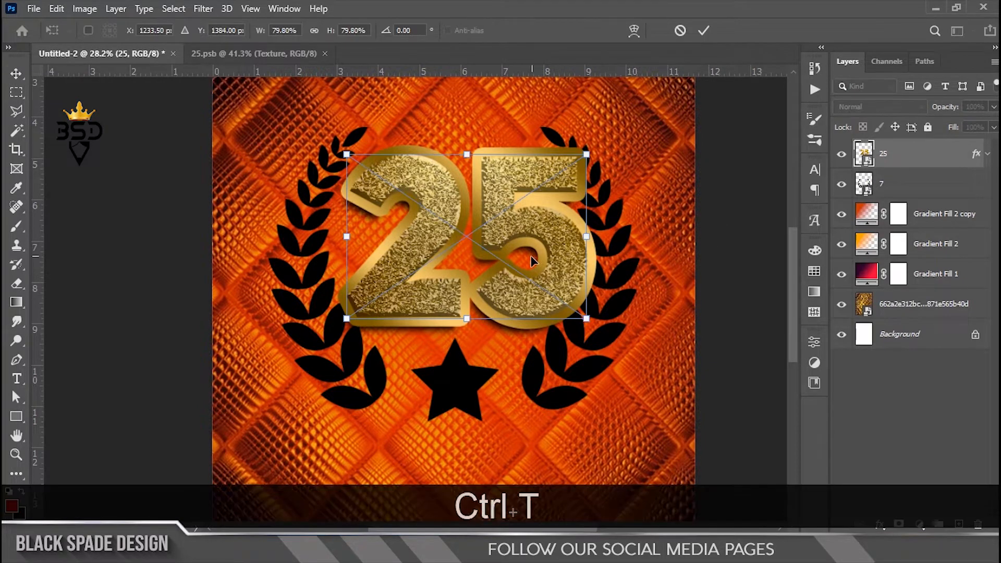
{"action": "left_click_drag", "start_coordinate": [528, 251], "coordinate": [522, 249]}
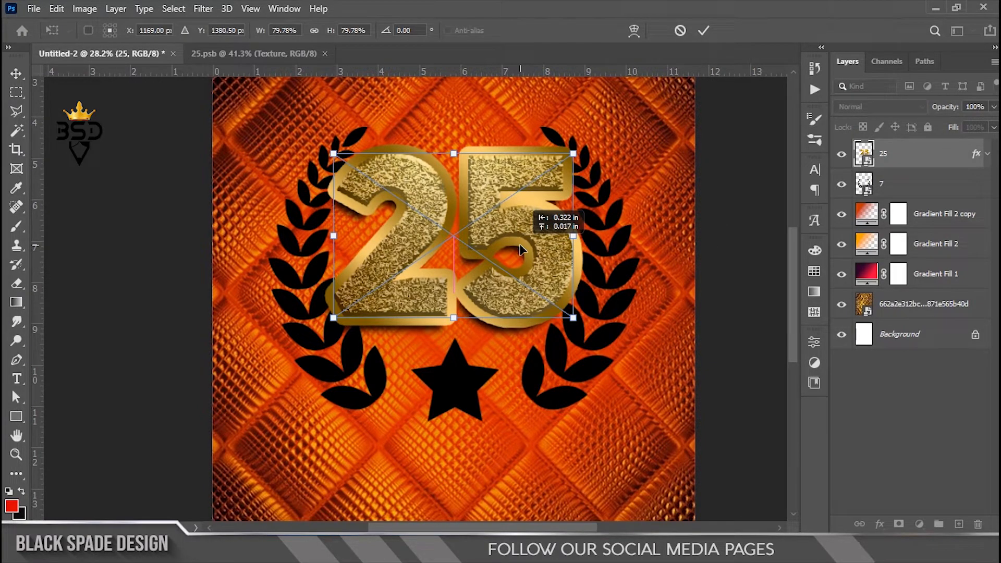
{"action": "key", "text": "Return"}
Unlock the Background layer, load its outline as a selection and align the "25" layer to its horizontal centre
{"action": "left_click", "coordinate": [904, 156]}
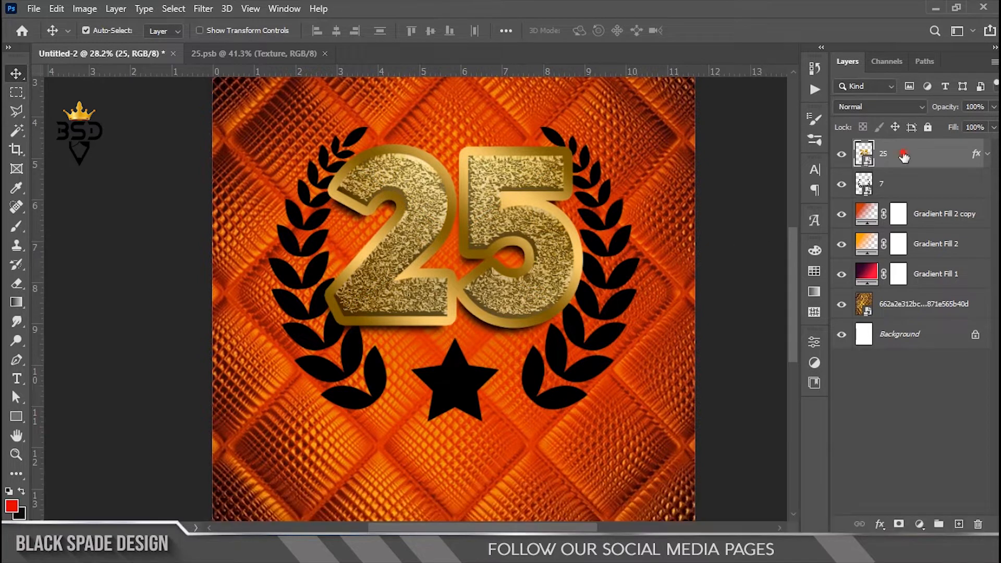
{"action": "left_click", "coordinate": [973, 333]}
{"action": "left_click", "coordinate": [864, 338], "text": "ctrl"}
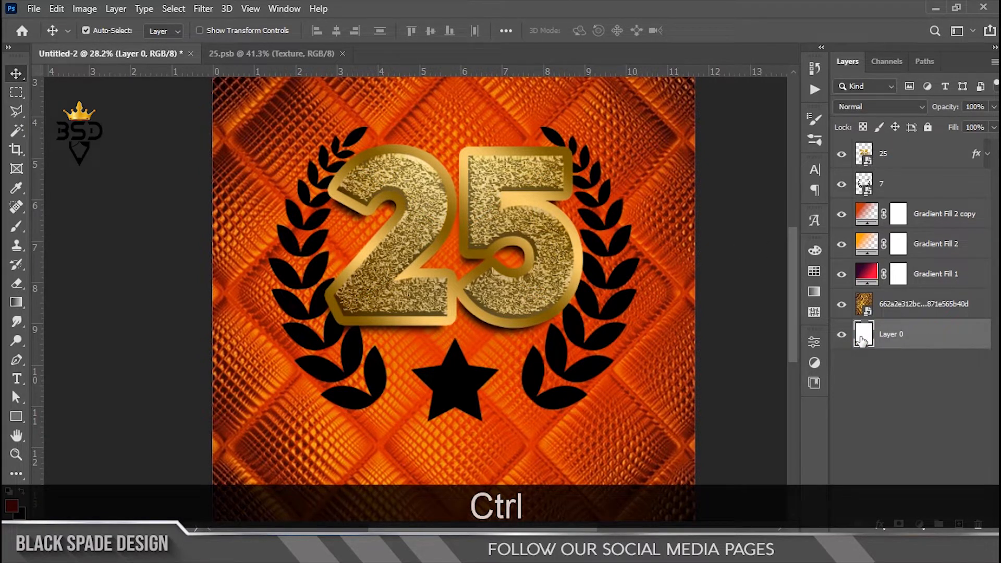
{"action": "left_click", "coordinate": [897, 154]}
{"action": "left_click", "coordinate": [338, 34]}
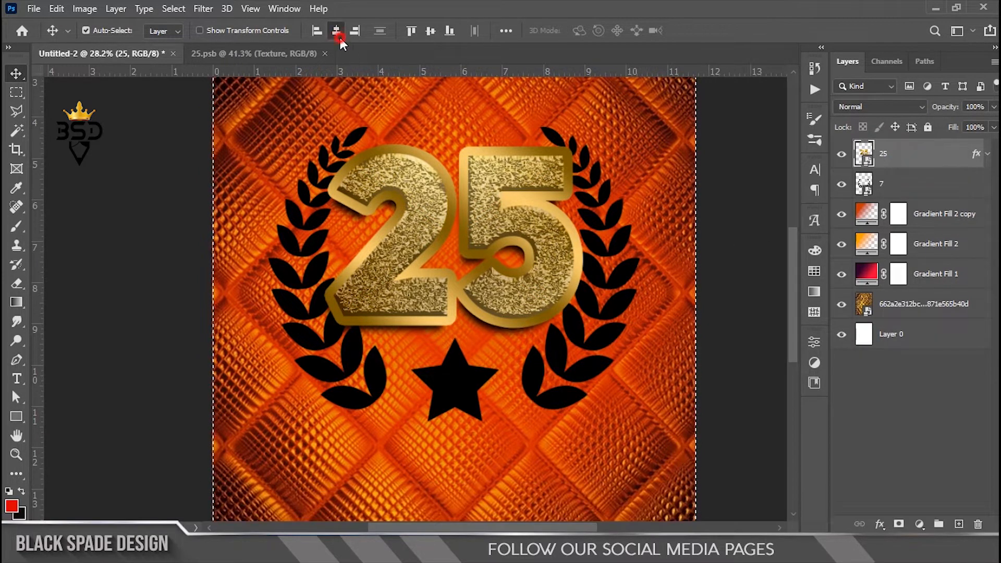
{"action": "key", "text": "ctrl+0"}
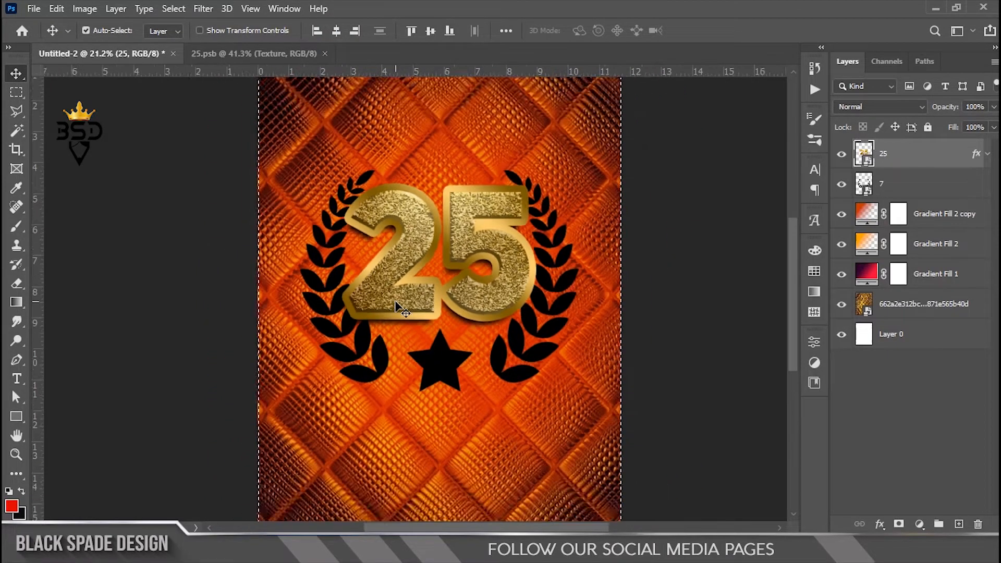
Align the laurel wreath layer "7" to the horizontal centre of the canvas selection and deselect
{"action": "scroll", "coordinate": [399, 307], "scroll_direction": "up", "scroll_amount": 1}
{"action": "left_click", "coordinate": [890, 189]}
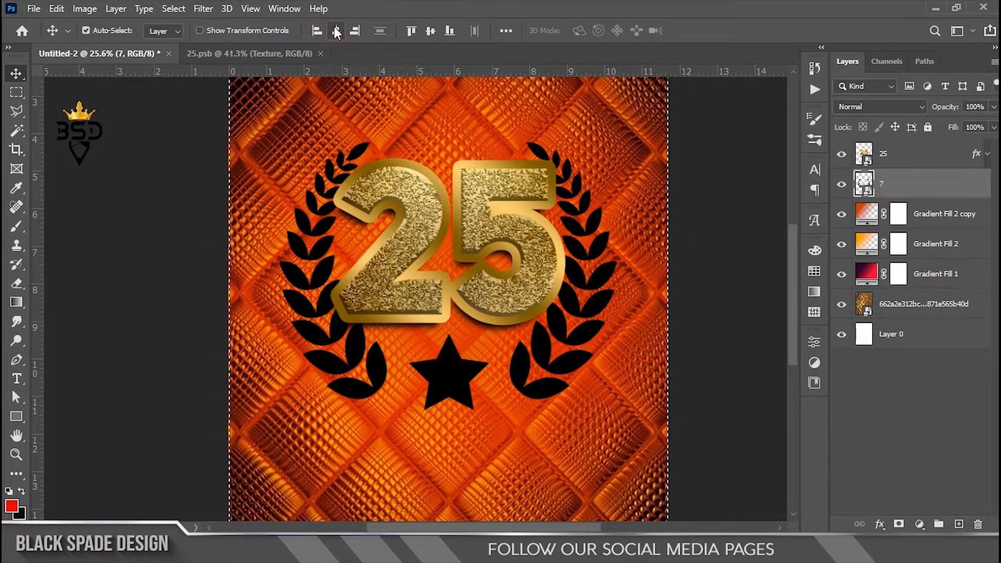
{"action": "left_click", "coordinate": [336, 31]}
{"action": "scroll", "coordinate": [415, 230], "scroll_direction": "down", "scroll_amount": 1}
{"action": "key", "text": "ctrl+d"}
{"action": "scroll", "coordinate": [415, 230], "scroll_direction": "up", "scroll_amount": 2}
{"action": "key", "text": "v"}
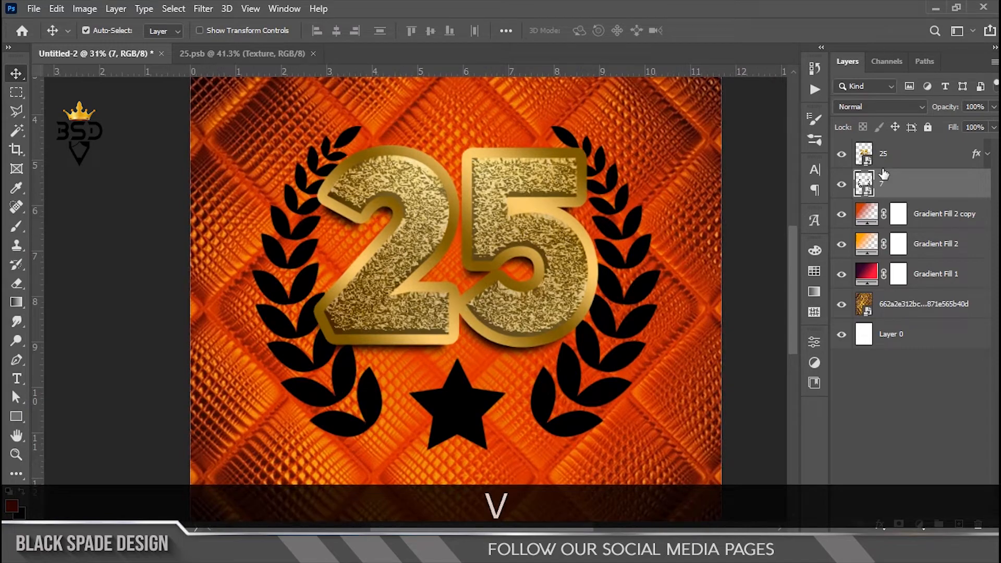
Place the gold Texture image directly above the wreath layer and enlarge it to span the poster's width
{"action": "key", "text": "alt+Tab"}
{"action": "left_click_drag", "start_coordinate": [530, 180], "coordinate": [481, 347]}
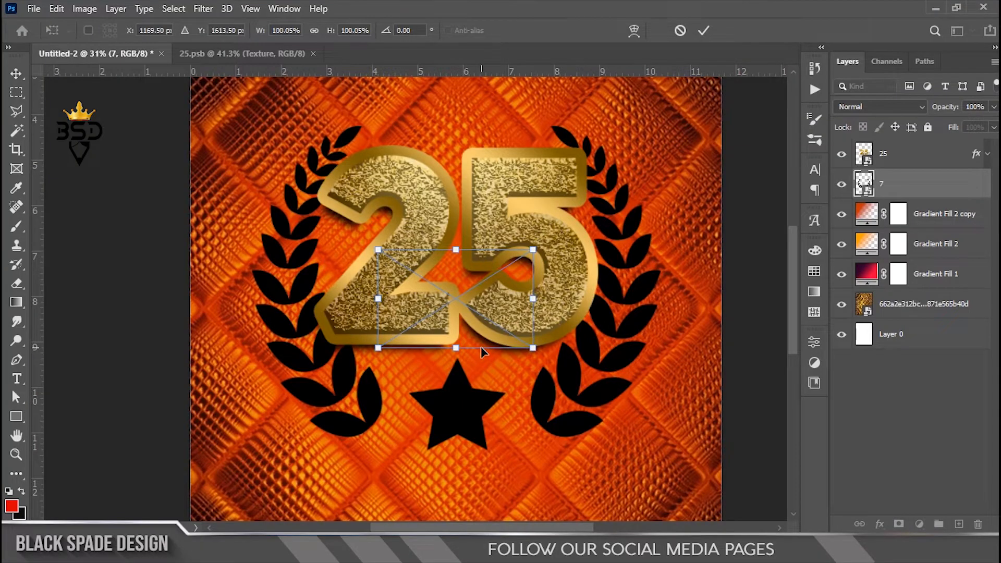
{"action": "scroll", "coordinate": [480, 347], "scroll_direction": "down", "scroll_amount": 1}
{"action": "left_click_drag", "start_coordinate": [519, 271], "coordinate": [677, 171]}
{"action": "key", "text": "Return"}
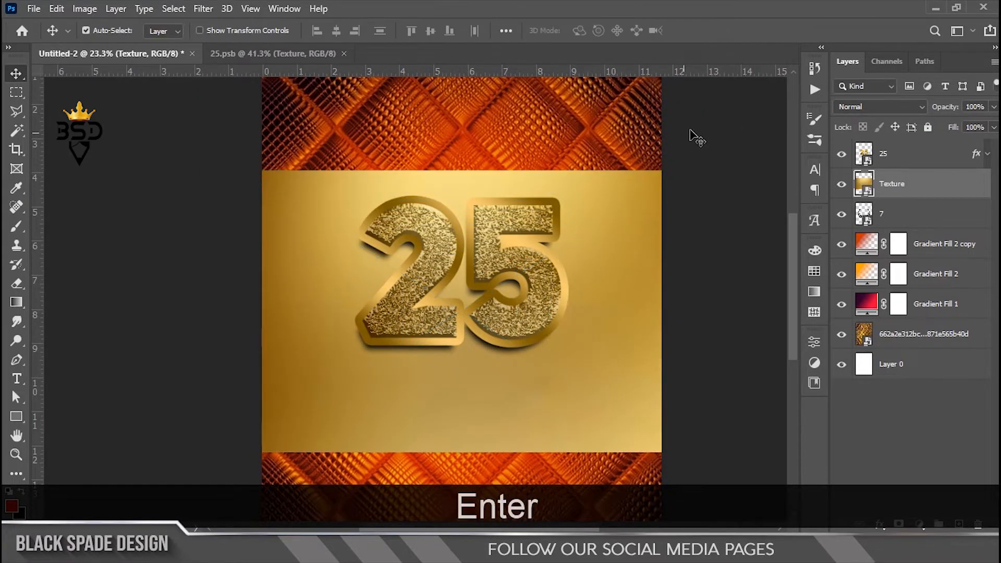
Clip the gold Texture layer to the laurel wreath layer with a clipping mask
{"action": "right_click", "coordinate": [953, 197]}
{"action": "left_click", "coordinate": [798, 341]}
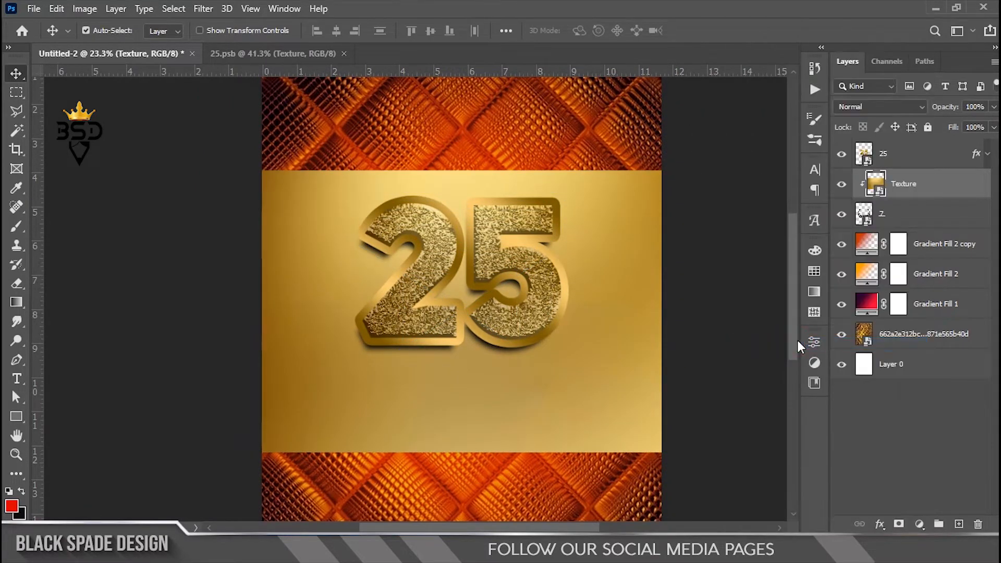
{"action": "scroll", "coordinate": [509, 281], "scroll_direction": "up", "scroll_amount": 1}
Darken the Texture layer with Curves by moving the RGB black point to about input 12, and collapse its filter list
{"action": "key", "text": "ctrl+m"}
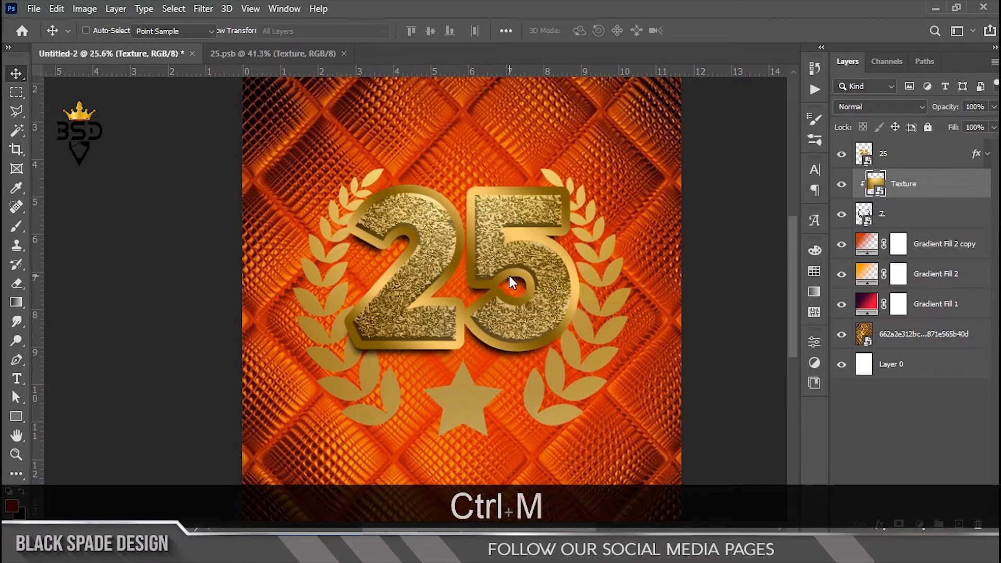
{"action": "left_click_drag", "start_coordinate": [534, 326], "coordinate": [543, 326]}
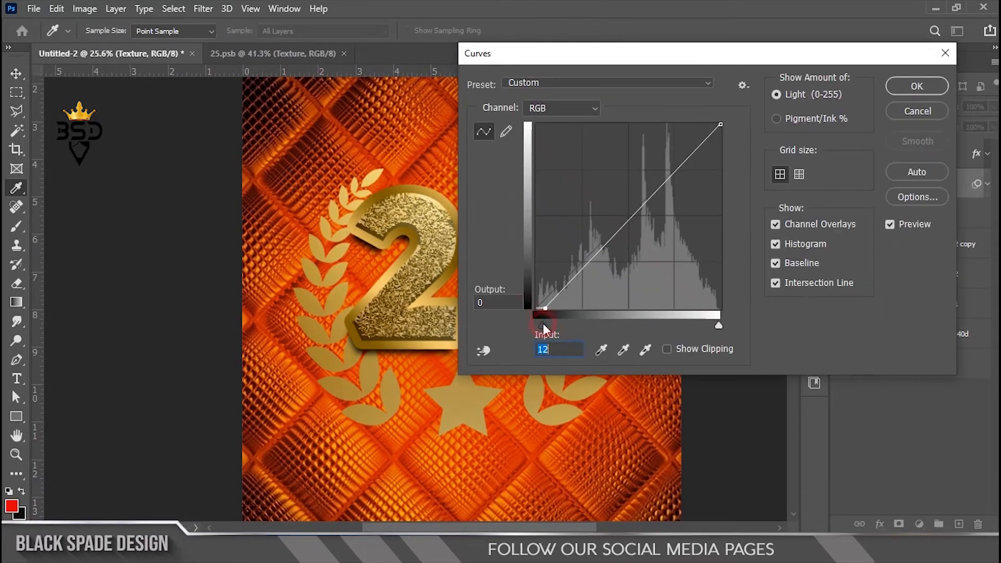
{"action": "left_click", "coordinate": [917, 86]}
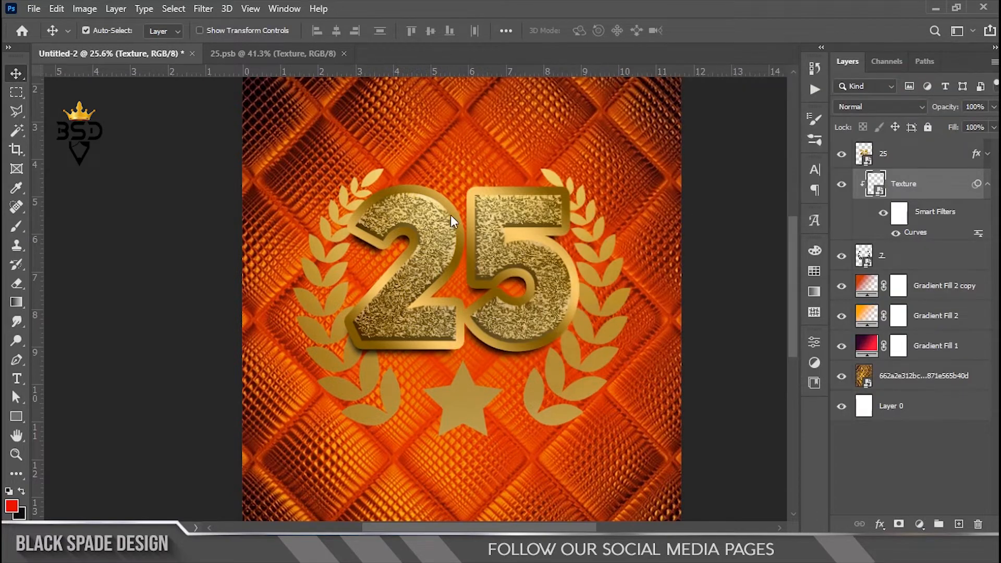
{"action": "scroll", "coordinate": [451, 215], "scroll_direction": "up", "scroll_amount": 3}
{"action": "scroll", "coordinate": [452, 216], "scroll_direction": "down", "scroll_amount": 3}
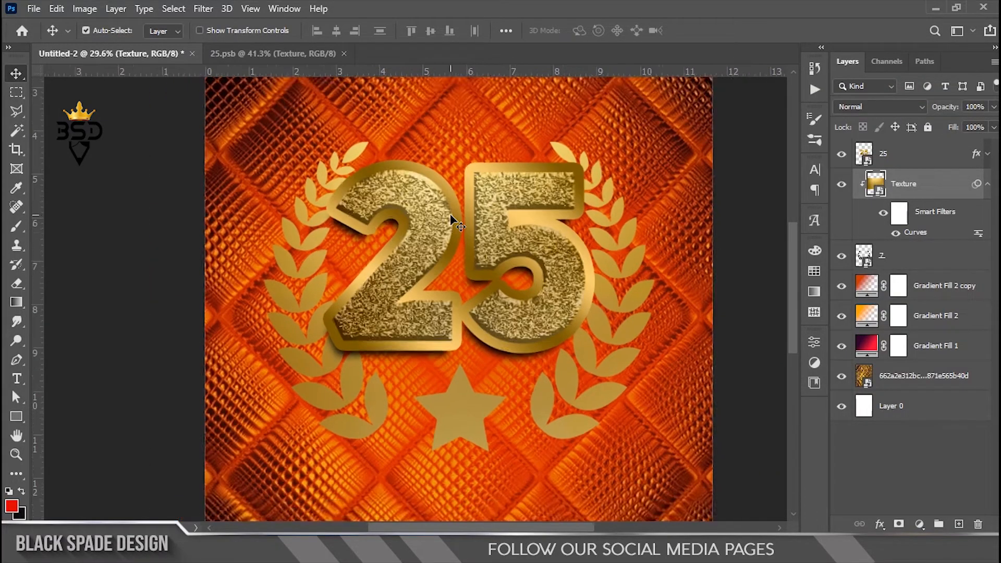
{"action": "left_click", "coordinate": [987, 185]}
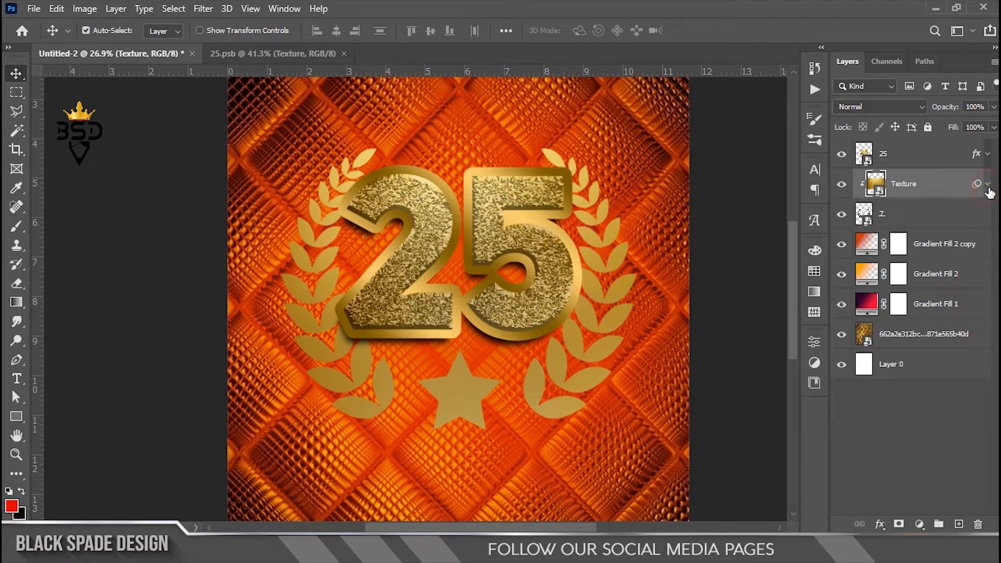
Scale the "25", Texture and wreath layers up together to about 107%
{"action": "left_click", "coordinate": [907, 216], "text": "shift"}
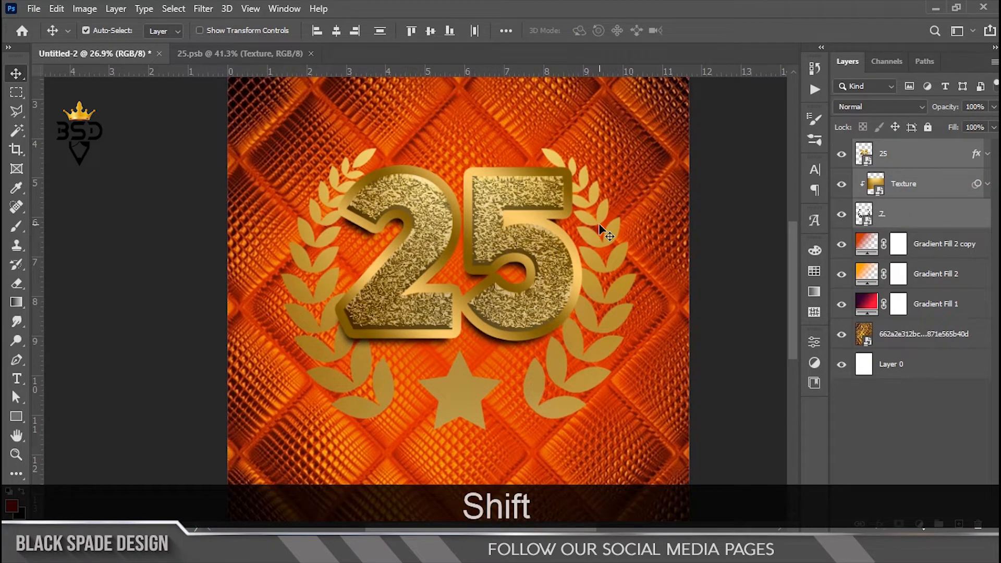
{"action": "scroll", "coordinate": [604, 230], "scroll_direction": "down", "scroll_amount": 1}
{"action": "key", "text": "ctrl+t"}
{"action": "scroll", "coordinate": [632, 221], "scroll_direction": "down", "scroll_amount": 1}
{"action": "left_click_drag", "start_coordinate": [687, 157], "coordinate": [703, 156]}
{"action": "key", "text": "Return"}
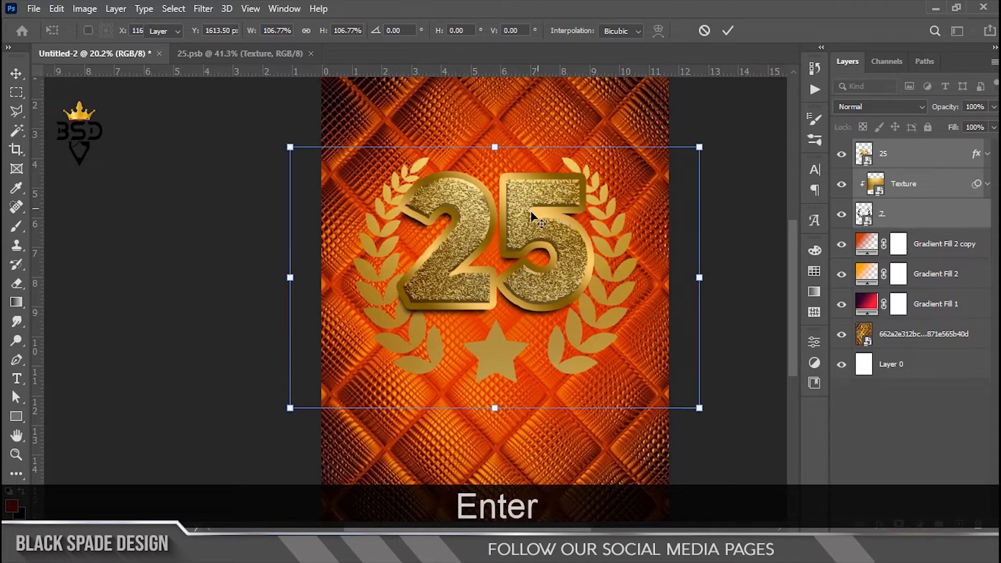
Inspect the enlarged 25 and laurel wreath emblem up close and against the poster background
{"action": "scroll", "coordinate": [532, 214], "scroll_direction": "up", "scroll_amount": 3}
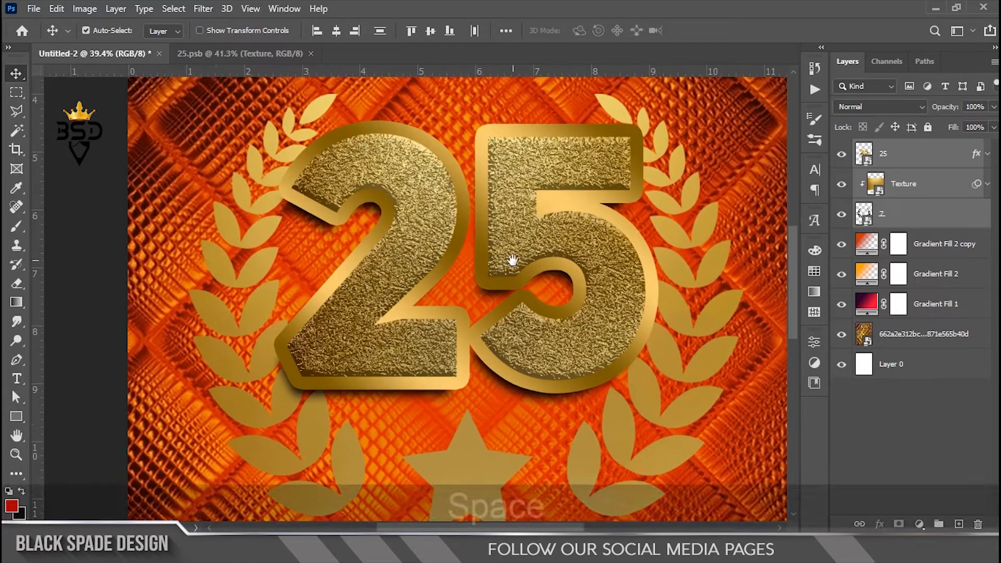
{"action": "scroll", "coordinate": [513, 259], "scroll_direction": "up", "scroll_amount": 2}
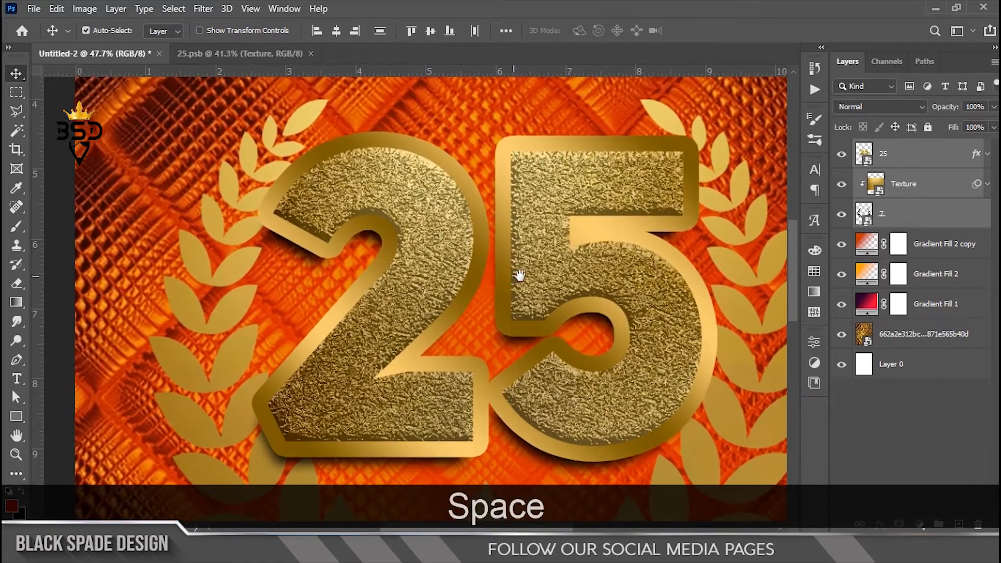
{"action": "scroll", "coordinate": [516, 277], "scroll_direction": "down", "scroll_amount": 3}
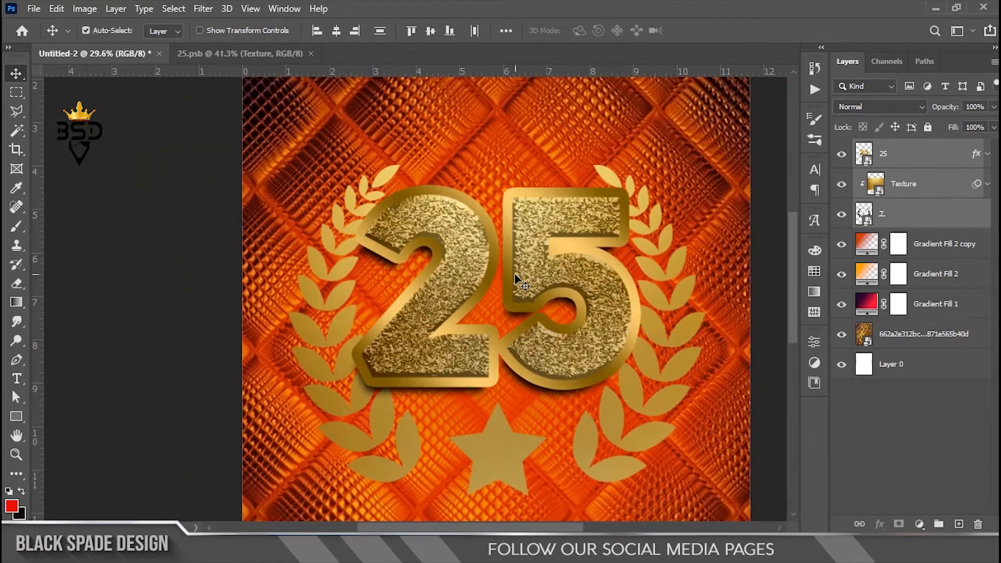
{"action": "scroll", "coordinate": [515, 276], "scroll_direction": "down", "scroll_amount": 4}
{"action": "left_click_drag", "start_coordinate": [515, 276], "coordinate": [532, 244]}
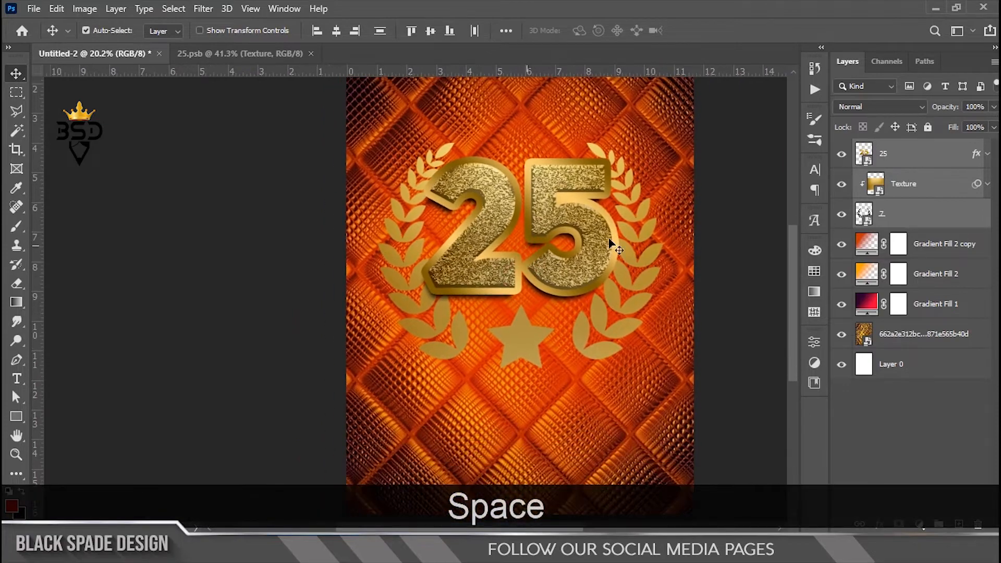
{"action": "scroll", "coordinate": [574, 244], "scroll_direction": "up", "scroll_amount": 3}
{"action": "scroll", "coordinate": [578, 249], "scroll_direction": "down", "scroll_amount": 2}
Brighten the Texture layer's existing Curves filter by moving the RGB white point to about input 216, and slightly raise the black point's input
{"action": "right_click", "coordinate": [524, 350]}
{"action": "left_click", "coordinate": [529, 359]}
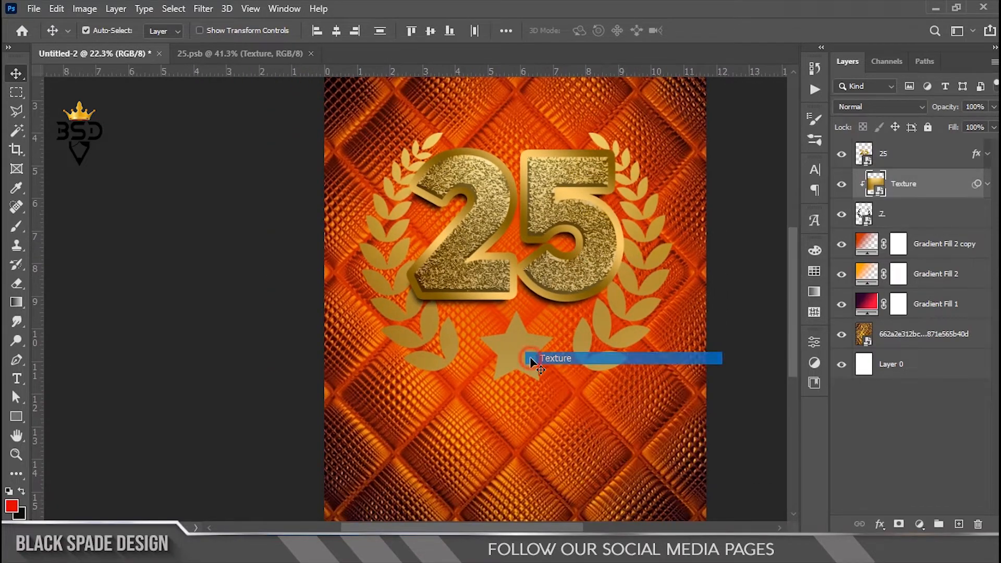
{"action": "scroll", "coordinate": [525, 366], "scroll_direction": "up", "scroll_amount": 1}
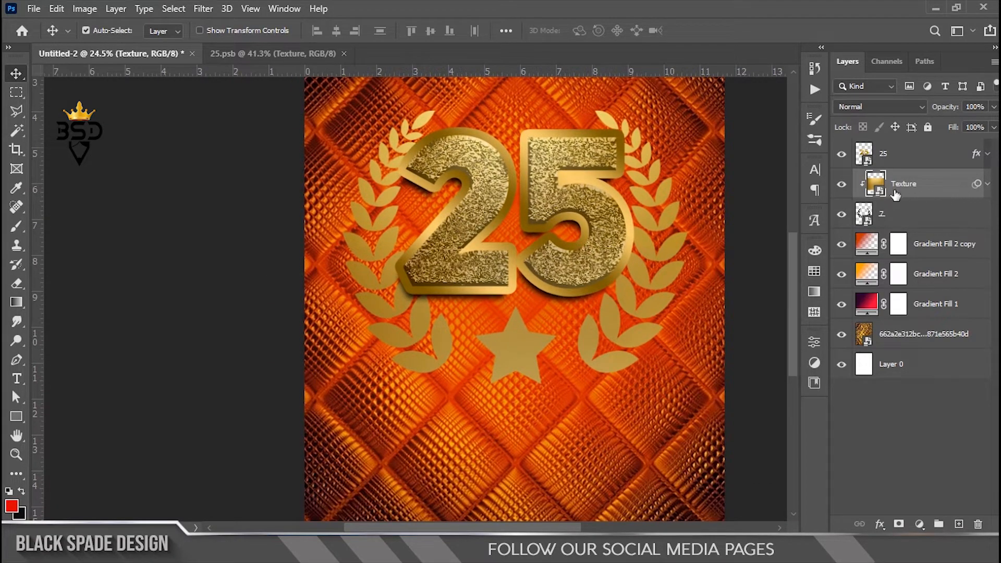
{"action": "left_click", "coordinate": [975, 186]}
{"action": "left_click", "coordinate": [980, 193]}
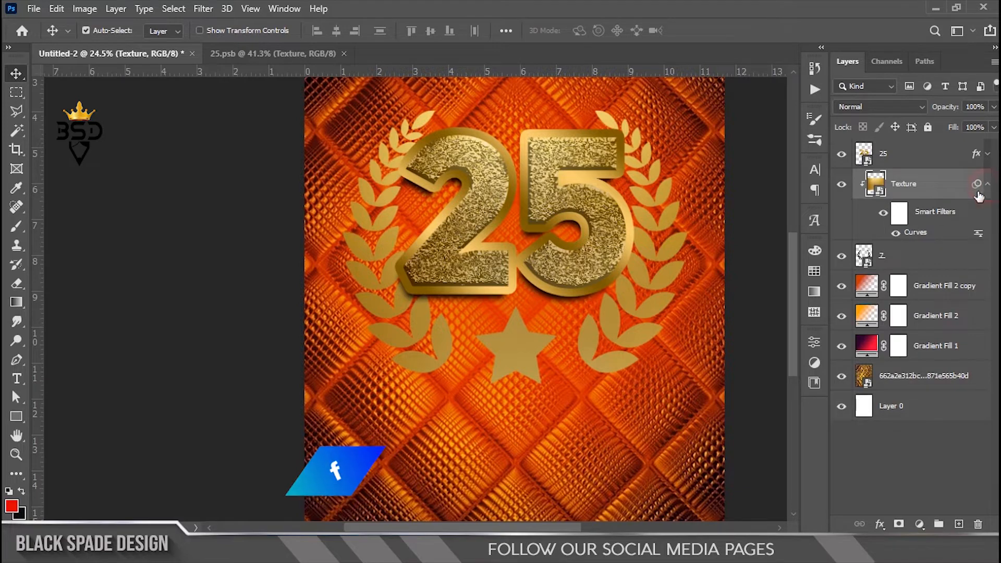
{"action": "double_click", "coordinate": [916, 236]}
{"action": "left_click_drag", "start_coordinate": [720, 327], "coordinate": [709, 323]}
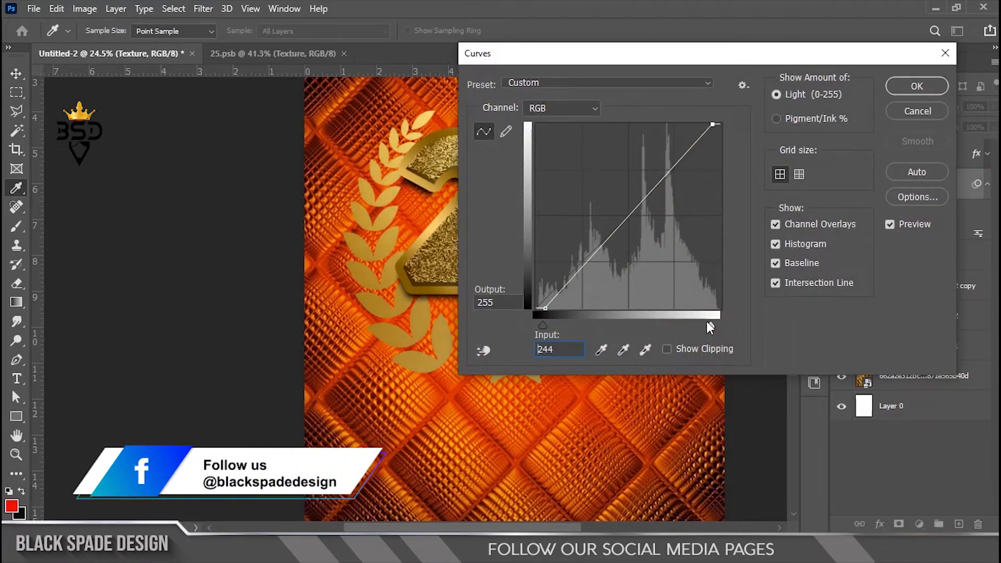
{"action": "left_click_drag", "start_coordinate": [572, 320], "coordinate": [556, 330]}
{"action": "left_click_drag", "start_coordinate": [657, 321], "coordinate": [690, 322]}
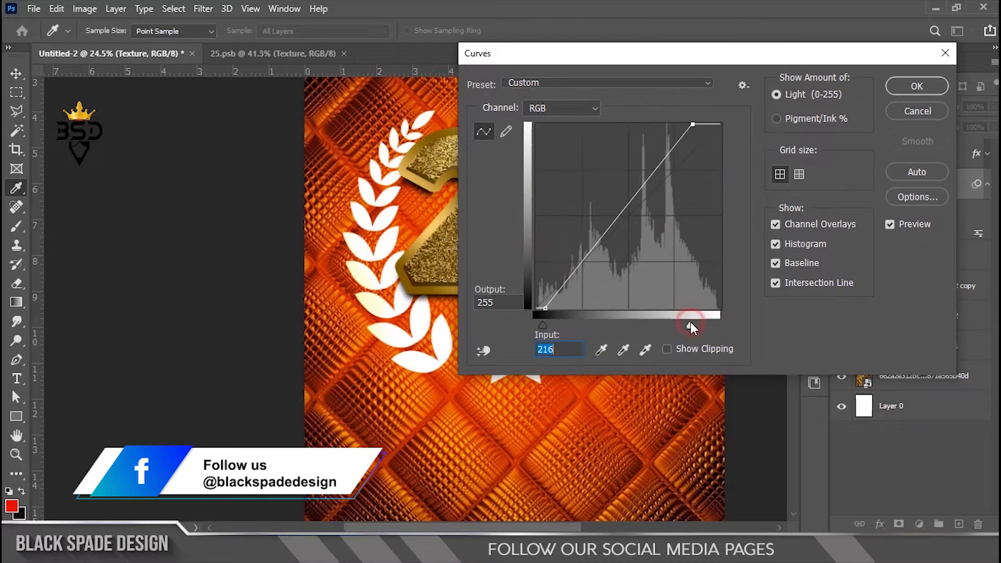
{"action": "left_click_drag", "start_coordinate": [543, 325], "coordinate": [546, 322]}
{"action": "left_click", "coordinate": [901, 86]}
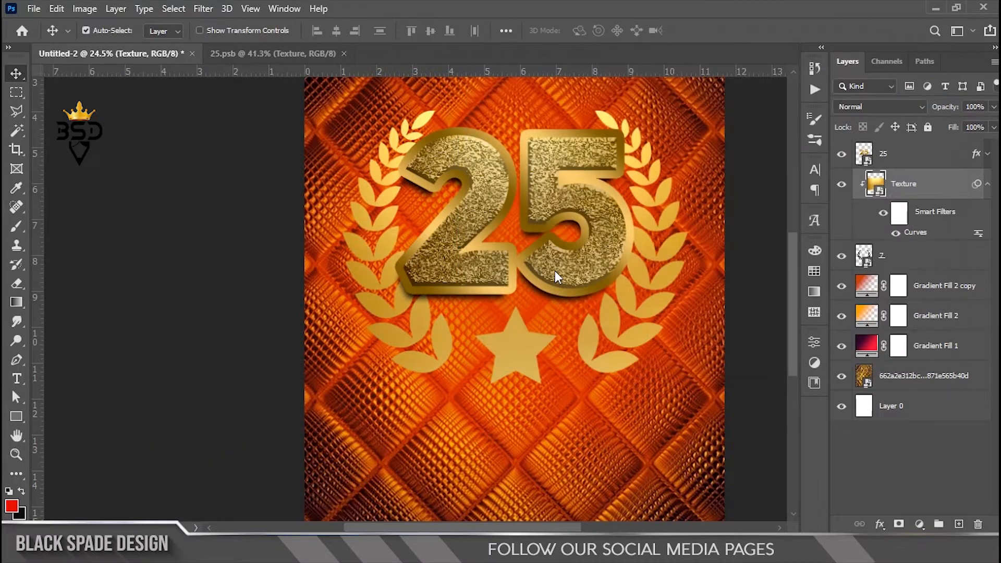
Shift the Texture layer slightly to the left within the wreath clipping and collapse its filter list
{"action": "scroll", "coordinate": [537, 313], "scroll_direction": "up", "scroll_amount": 3}
{"action": "scroll", "coordinate": [534, 315], "scroll_direction": "down", "scroll_amount": 2}
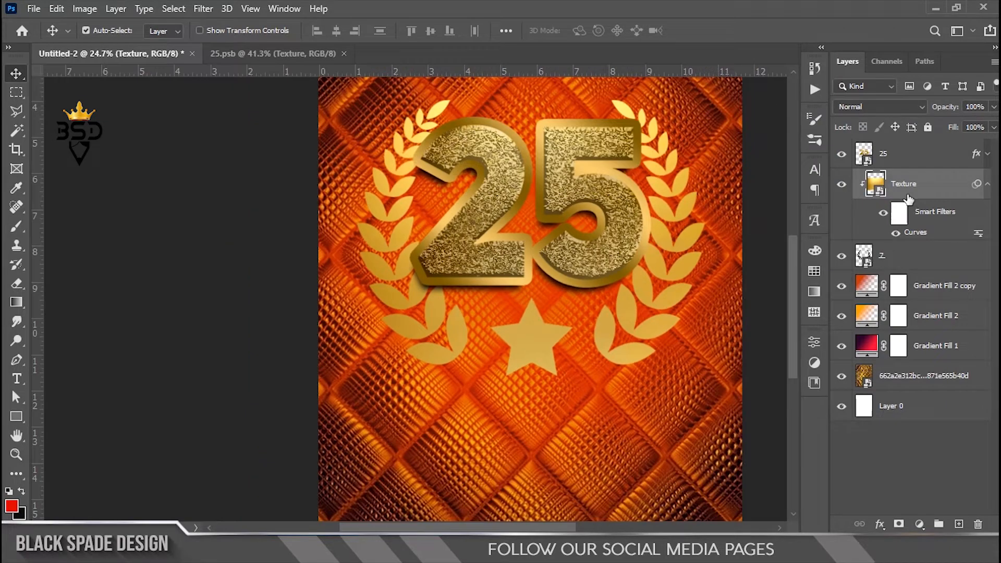
{"action": "key", "text": "ctrl+t"}
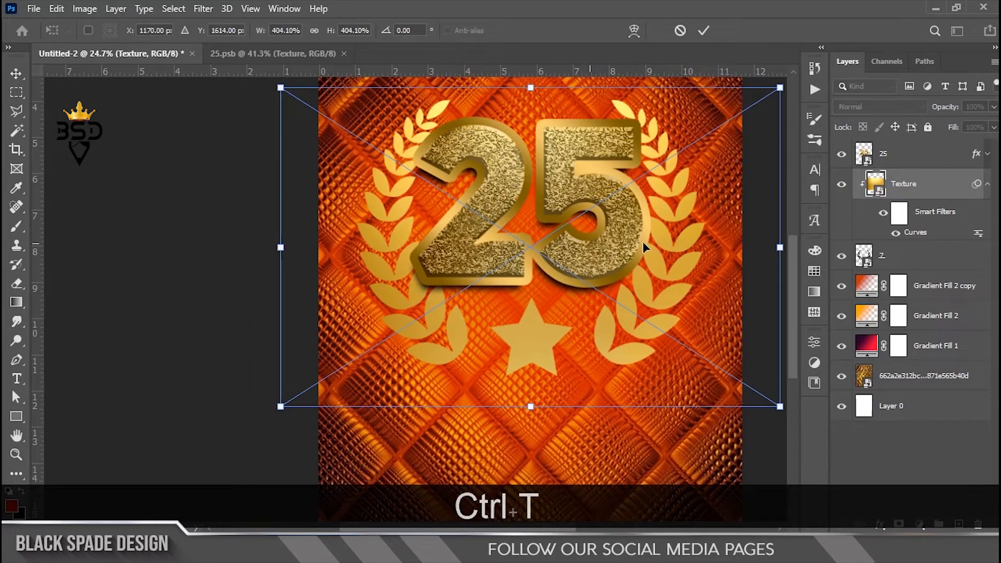
{"action": "scroll", "coordinate": [642, 245], "scroll_direction": "down", "scroll_amount": 1}
{"action": "left_click_drag", "start_coordinate": [641, 245], "coordinate": [622, 245]}
{"action": "key", "text": "Return"}
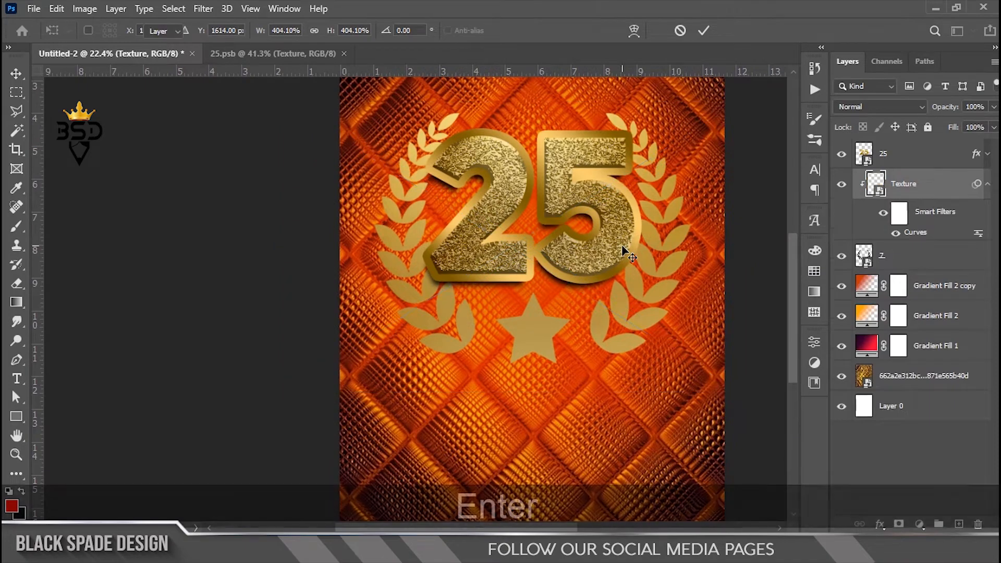
{"action": "scroll", "coordinate": [576, 271], "scroll_direction": "down", "scroll_amount": 2}
{"action": "scroll", "coordinate": [577, 271], "scroll_direction": "up", "scroll_amount": 4}
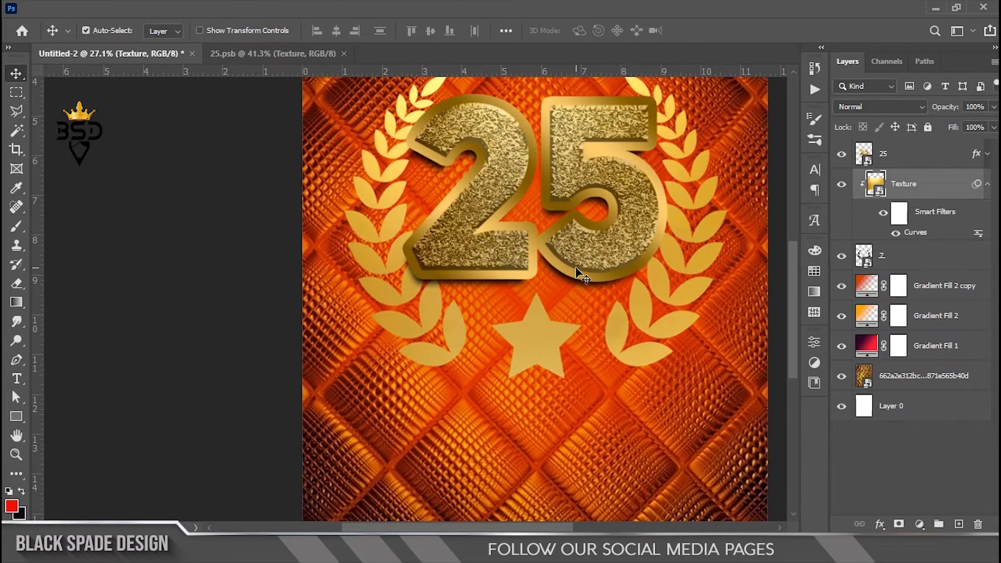
{"action": "left_click", "coordinate": [987, 185]}
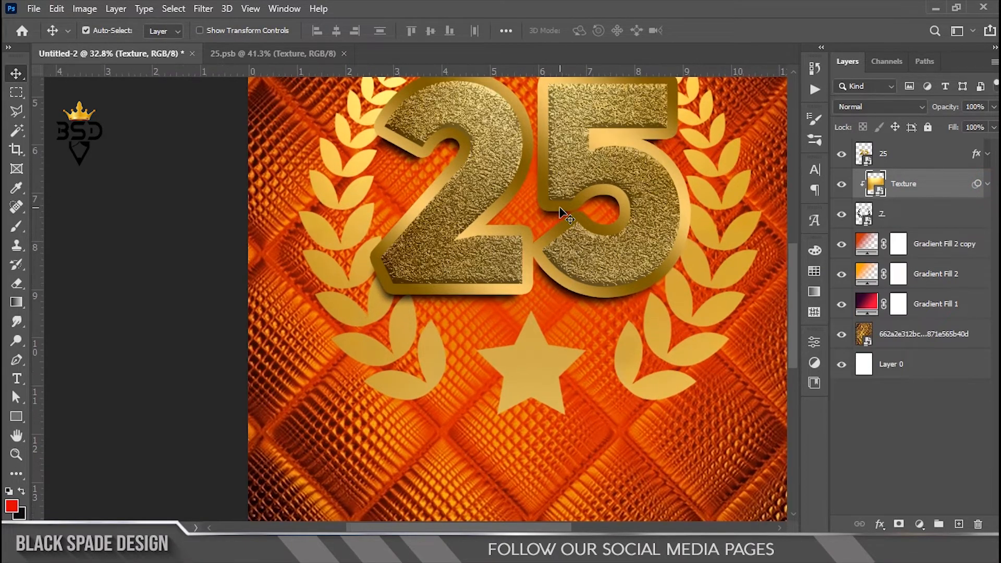
Add a black drop shadow to the laurel wreath layer with 74% opacity, 14 px distance and 40 px size
{"action": "scroll", "coordinate": [566, 216], "scroll_direction": "down", "scroll_amount": 1}
{"action": "left_click", "coordinate": [887, 215]}
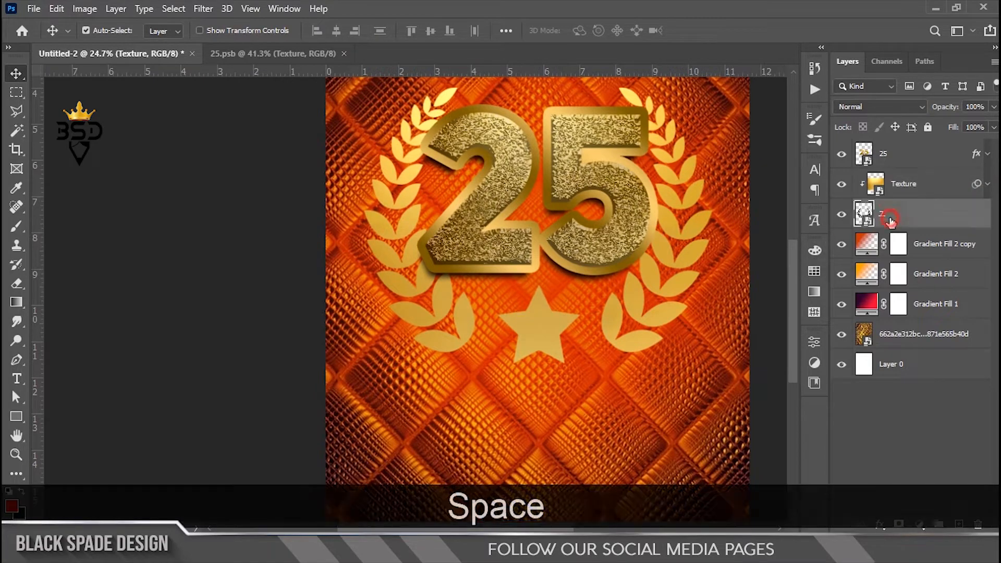
{"action": "left_click", "coordinate": [881, 525]}
{"action": "left_click", "coordinate": [898, 522]}
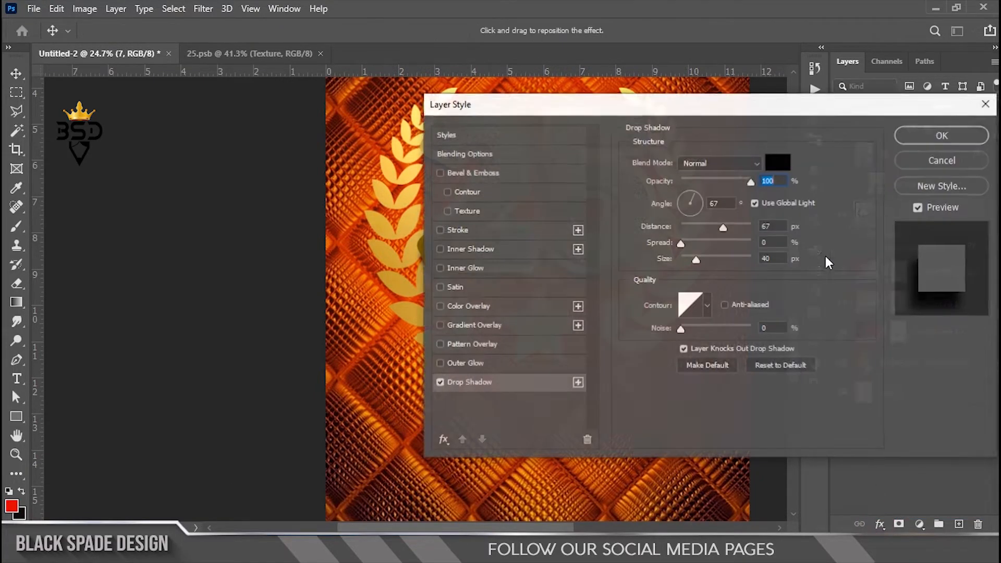
{"action": "left_click_drag", "start_coordinate": [543, 108], "coordinate": [625, 149]}
{"action": "left_click_drag", "start_coordinate": [784, 269], "coordinate": [775, 269]}
{"action": "left_click", "coordinate": [817, 220]}
{"action": "left_click_drag", "start_coordinate": [889, 145], "coordinate": [722, 151]}
{"action": "left_click", "coordinate": [859, 182]}
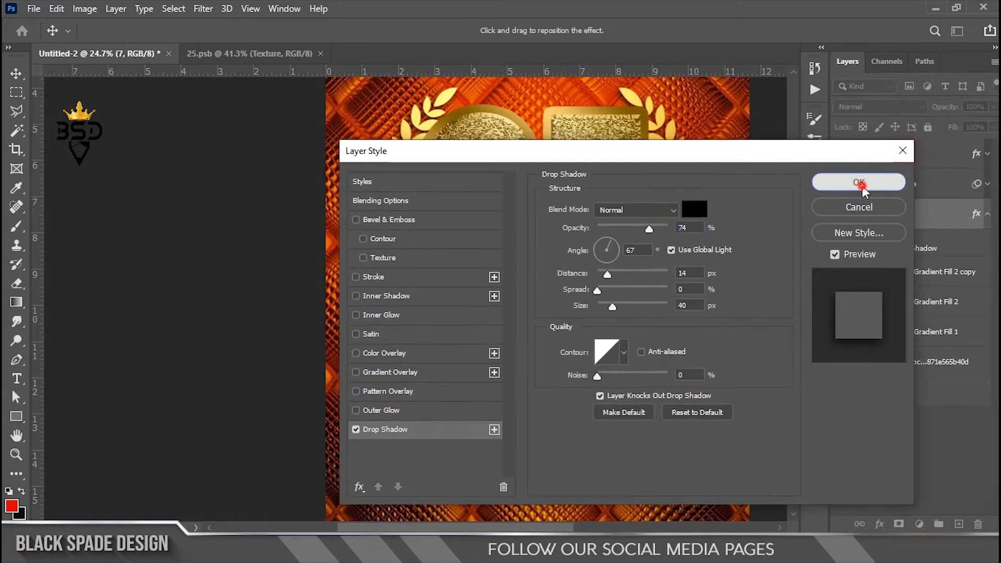
{"action": "scroll", "coordinate": [496, 322], "scroll_direction": "down", "scroll_amount": 3}
{"action": "scroll", "coordinate": [404, 365], "scroll_direction": "up", "scroll_amount": 3}
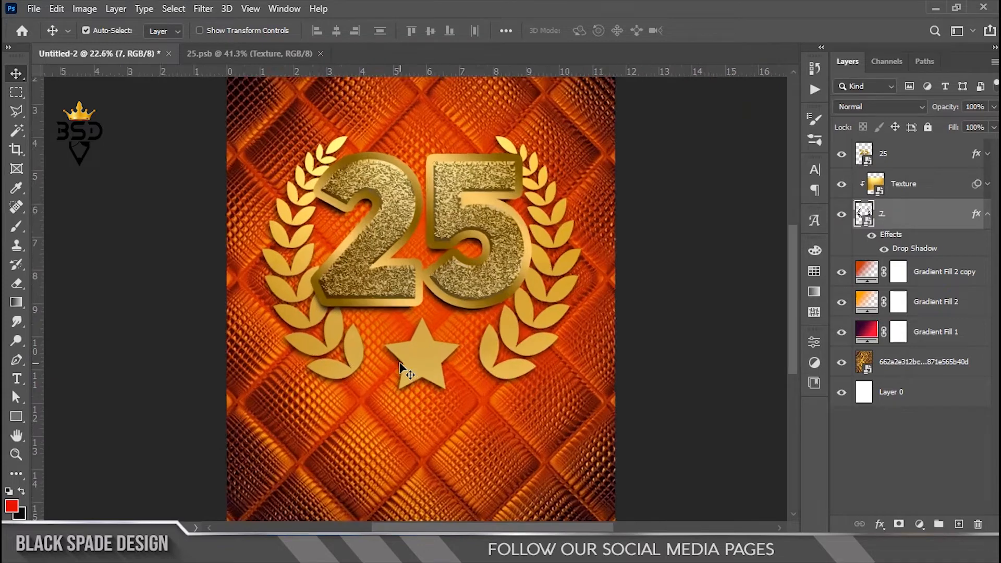
Add a text layer reading "TH" on the star, directly above the 25 layer
{"action": "scroll", "coordinate": [400, 364], "scroll_direction": "up", "scroll_amount": 4}
{"action": "key", "text": "space"}
{"action": "left_click_drag", "start_coordinate": [368, 361], "coordinate": [466, 332]}
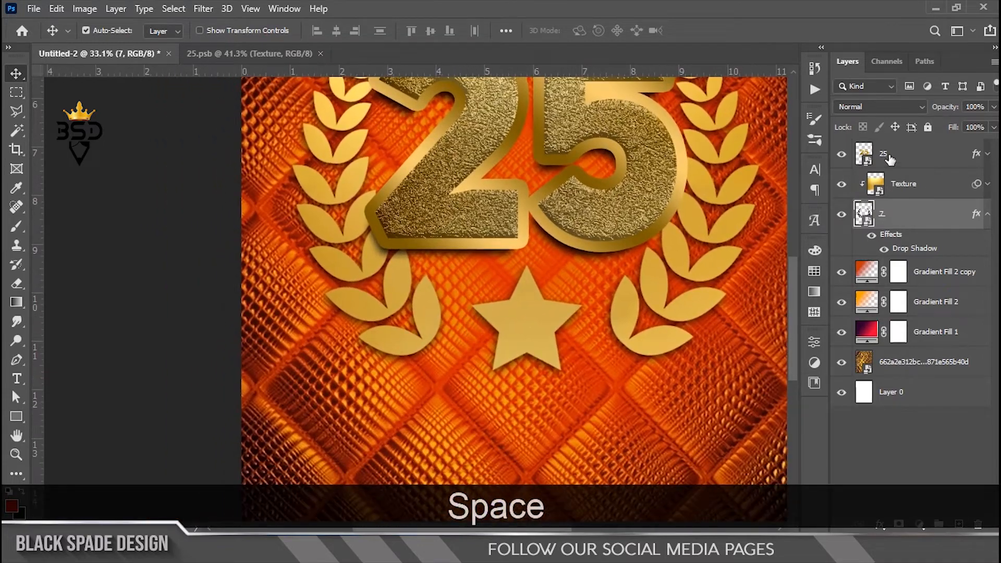
{"action": "left_click", "coordinate": [889, 159]}
{"action": "key", "text": "t"}
{"action": "left_click", "coordinate": [530, 320]}
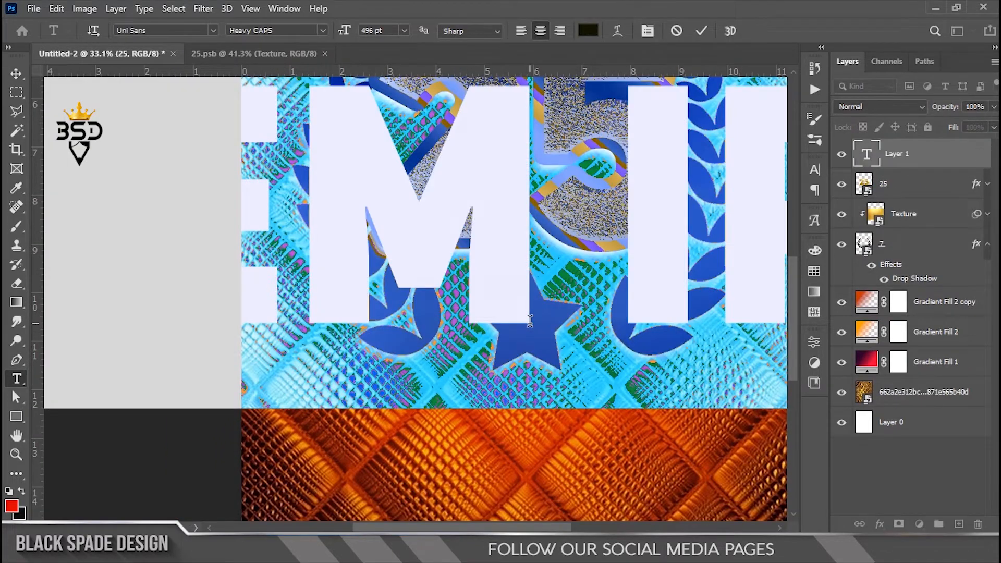
{"action": "type", "text": "TH"}
Format the "TH" text as Arial Regular, 45 pt, faux bold with tracking 40
{"action": "key", "text": "ctrl+a"}
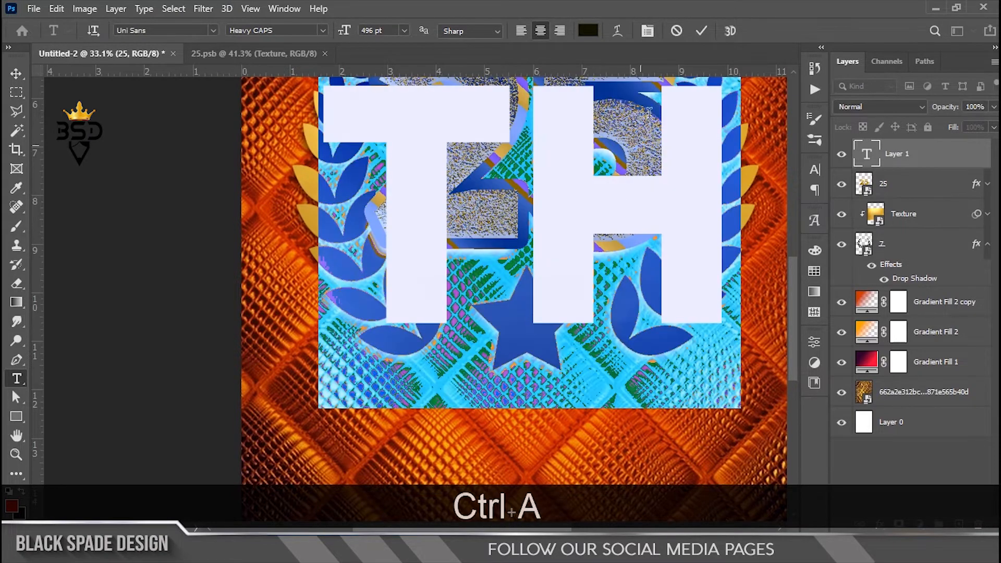
{"action": "left_click", "coordinate": [648, 31]}
{"action": "left_click", "coordinate": [727, 191]}
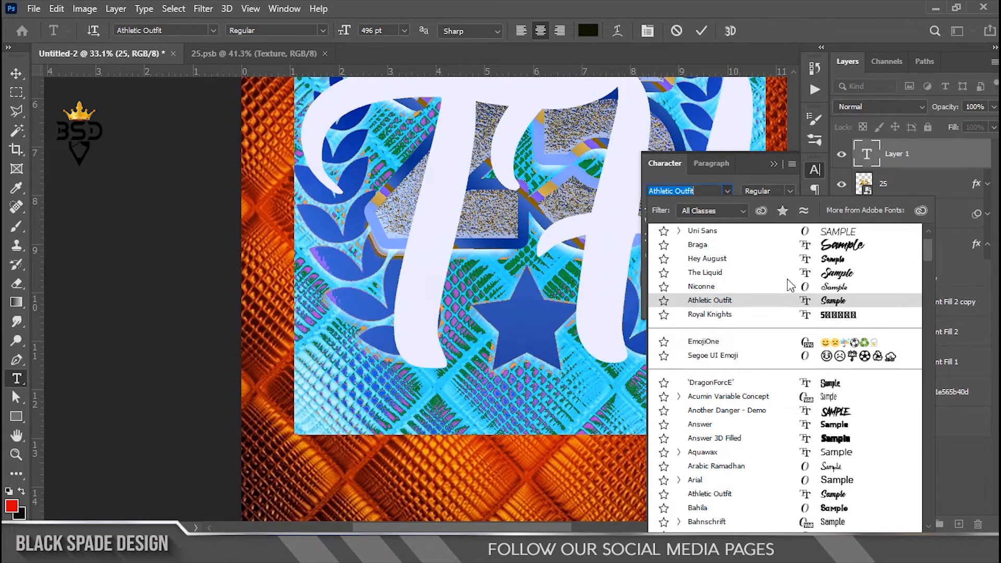
{"action": "scroll", "coordinate": [795, 272], "scroll_direction": "down", "scroll_amount": 1}
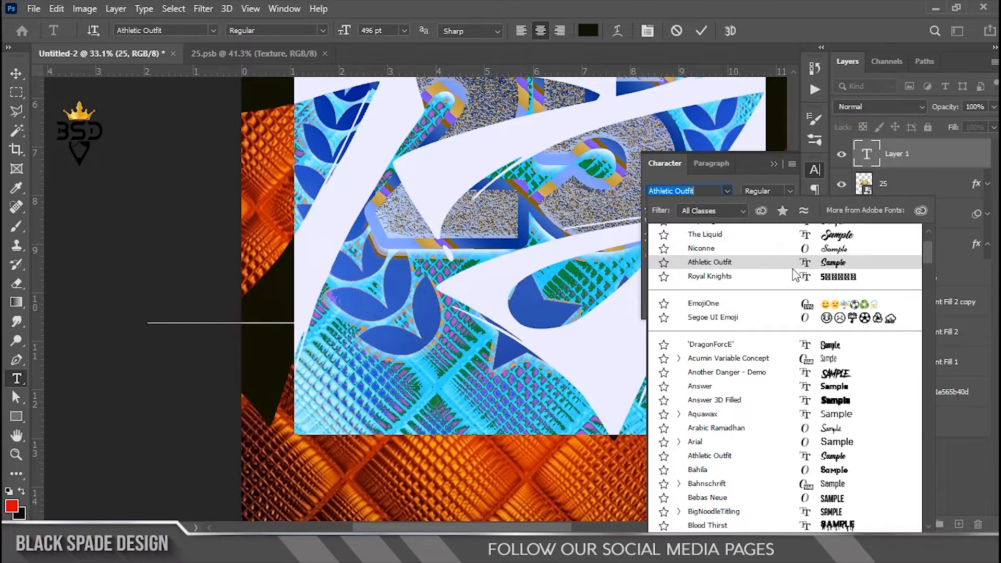
{"action": "scroll", "coordinate": [730, 260], "scroll_direction": "down", "scroll_amount": 1}
{"action": "left_click", "coordinate": [724, 420]}
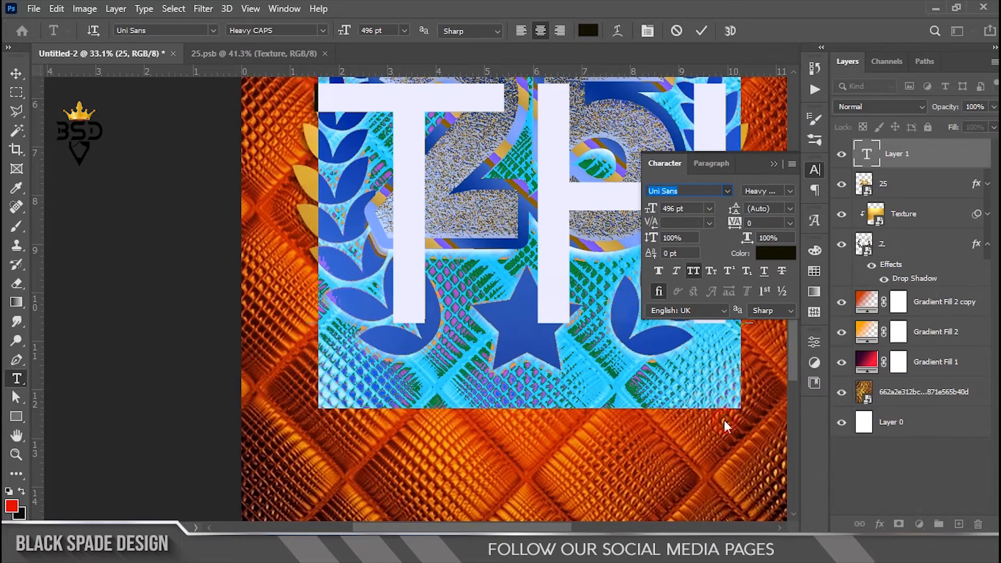
{"action": "left_click_drag", "start_coordinate": [656, 211], "coordinate": [325, 309]}
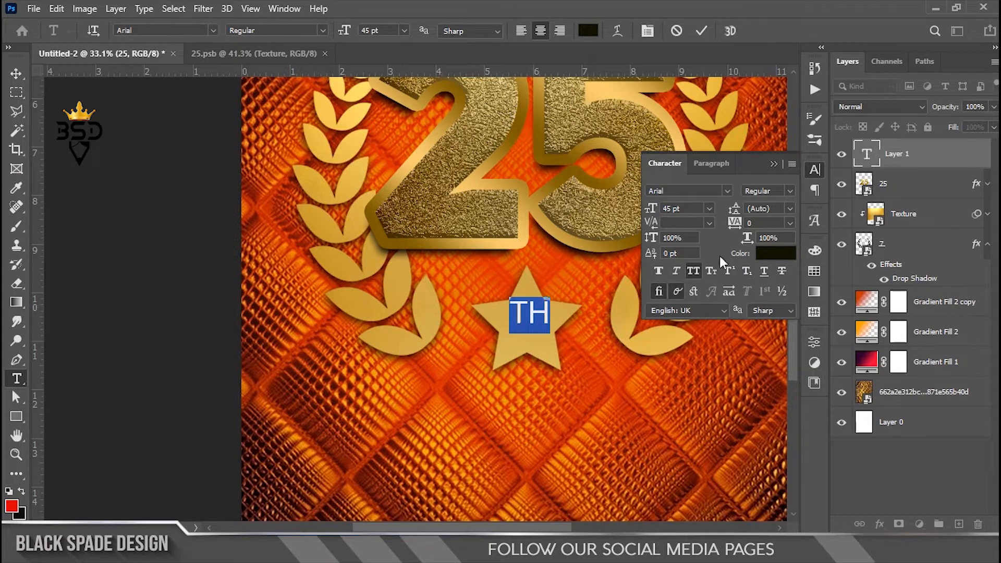
{"action": "left_click", "coordinate": [660, 271]}
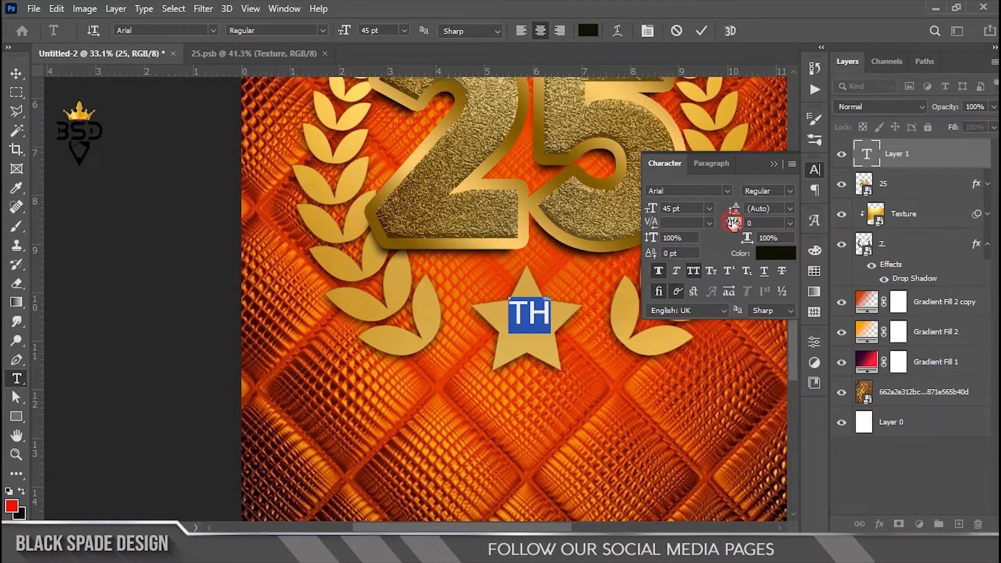
{"action": "left_click", "coordinate": [702, 31]}
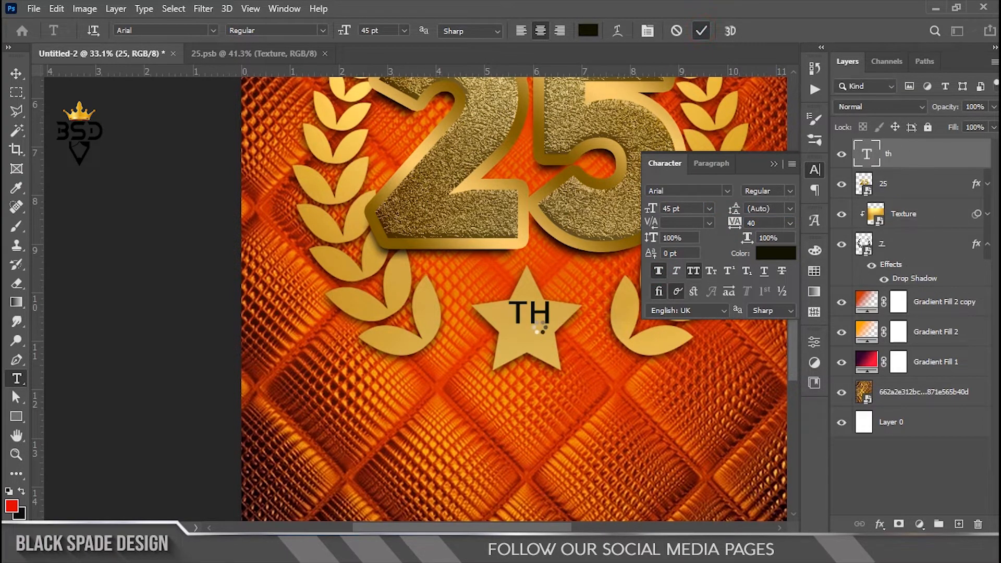
Move the "TH" text to the middle of the gold star
{"action": "key", "text": "v"}
{"action": "scroll", "coordinate": [539, 323], "scroll_direction": "up", "scroll_amount": 5}
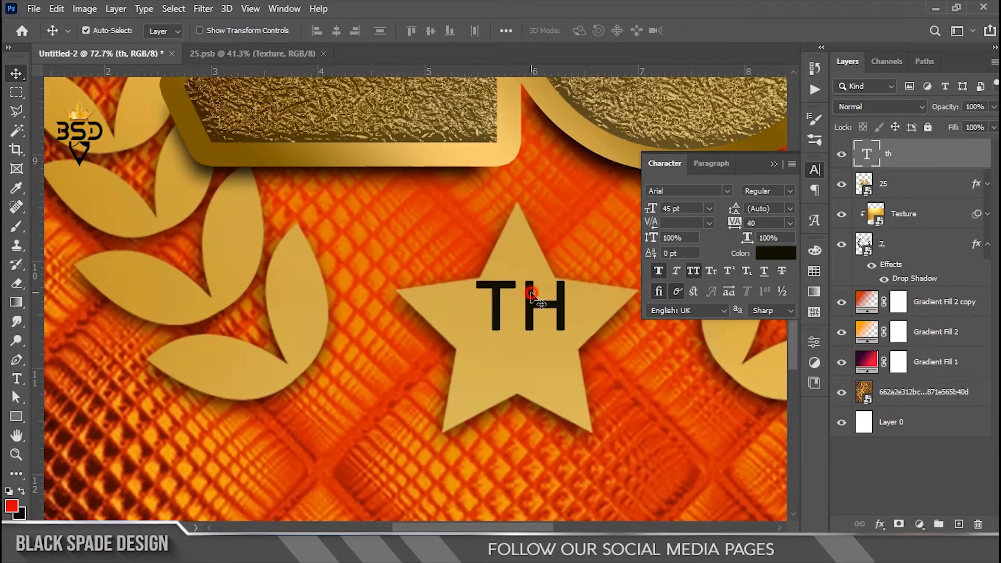
{"action": "left_click_drag", "start_coordinate": [537, 334], "coordinate": [532, 313]}
{"action": "scroll", "coordinate": [599, 302], "scroll_direction": "down", "scroll_amount": 3}
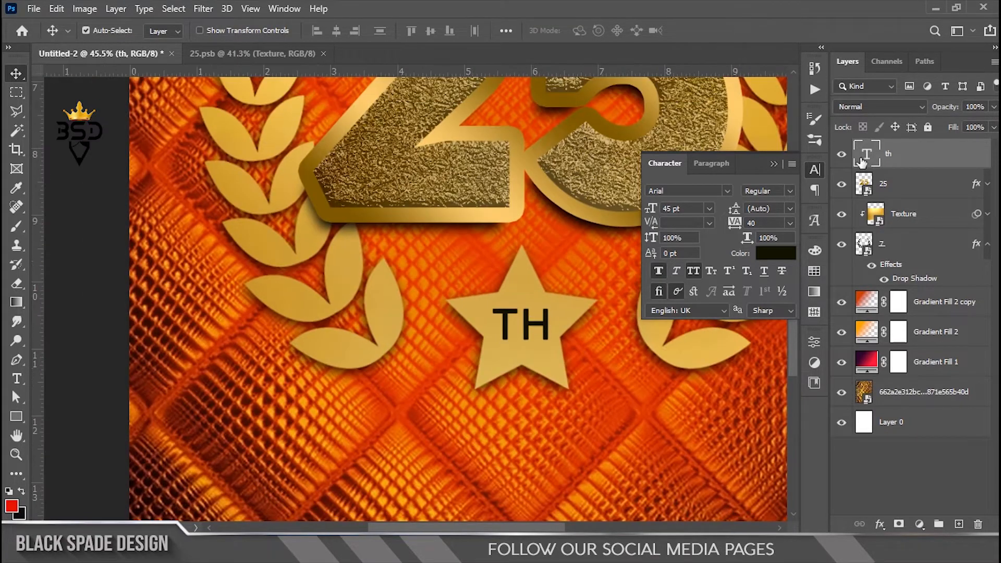
Recolour the "TH" text to dark red-brown 3f0a03 sampled from a dark area of the background
{"action": "double_click", "coordinate": [865, 159]}
{"action": "left_click", "coordinate": [776, 253]}
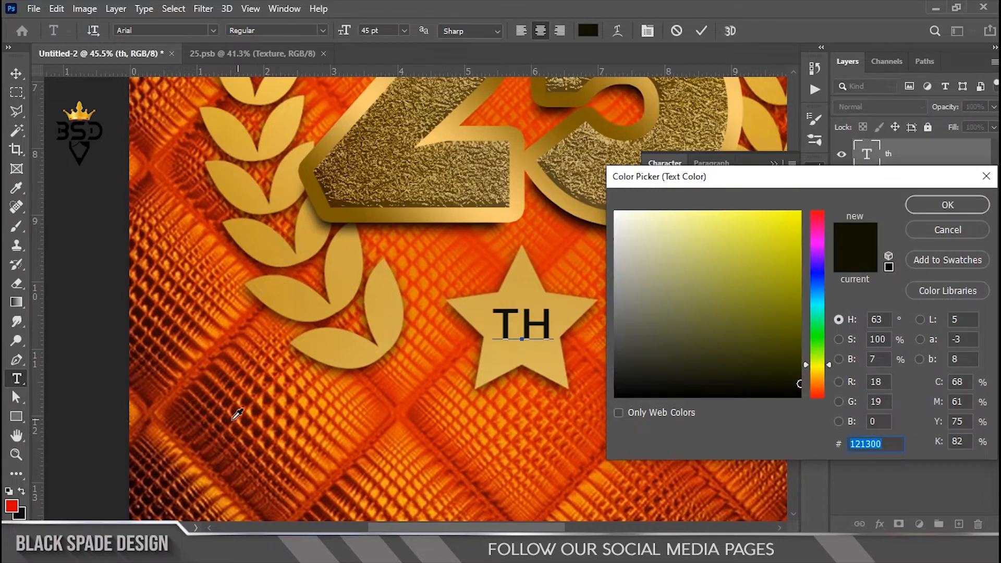
{"action": "left_click", "coordinate": [233, 415]}
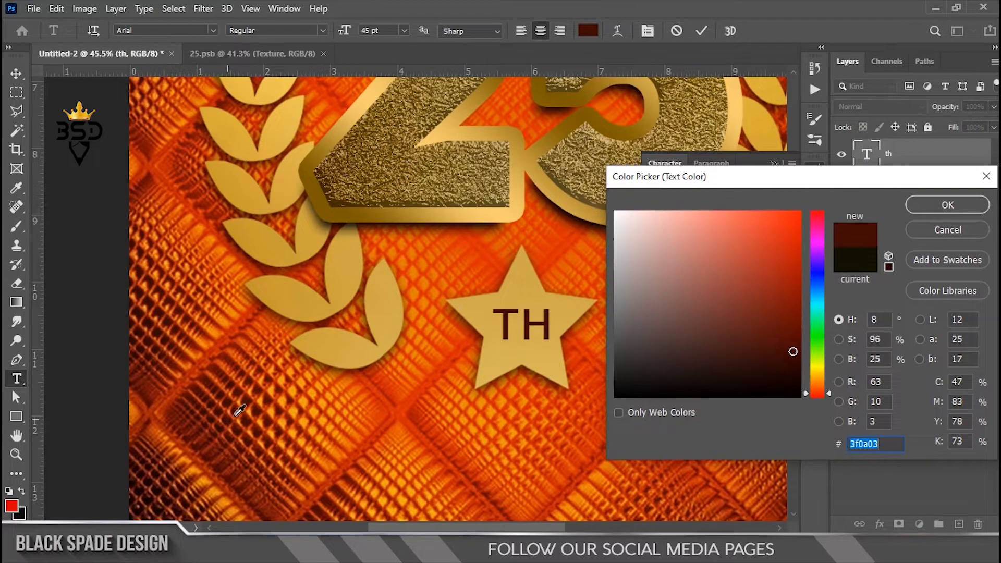
{"action": "left_click", "coordinate": [918, 205]}
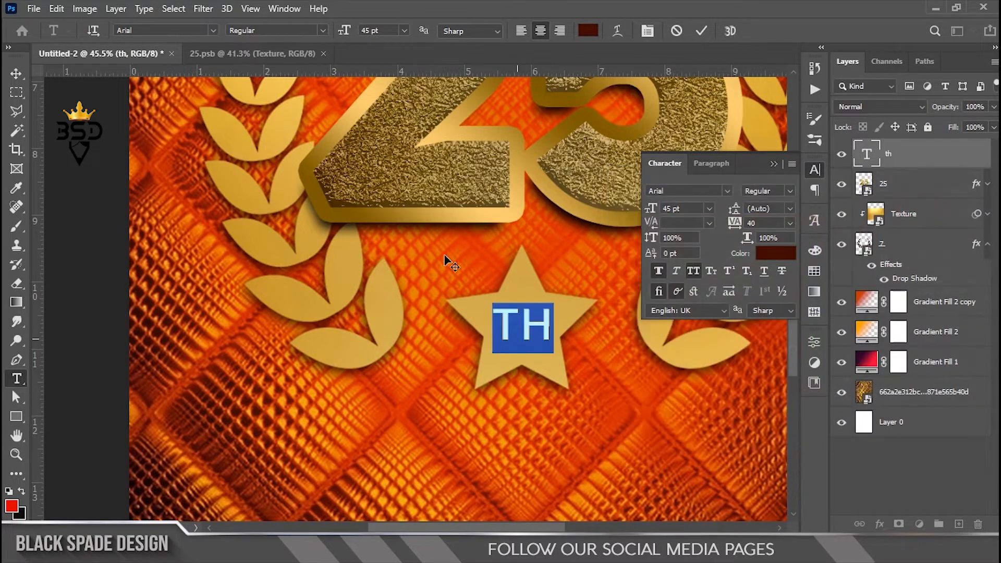
{"action": "left_click", "coordinate": [701, 32]}
Nudge the "TH" text a few pixels down and slightly left to centre it on the star
{"action": "key", "text": "v"}
{"action": "scroll", "coordinate": [505, 308], "scroll_direction": "up", "scroll_amount": 2}
{"action": "key", "text": "Down"}
{"action": "key", "text": "Down"}
{"action": "key", "text": "Down"}
{"action": "key", "text": "Down"}
{"action": "key", "text": "Left"}
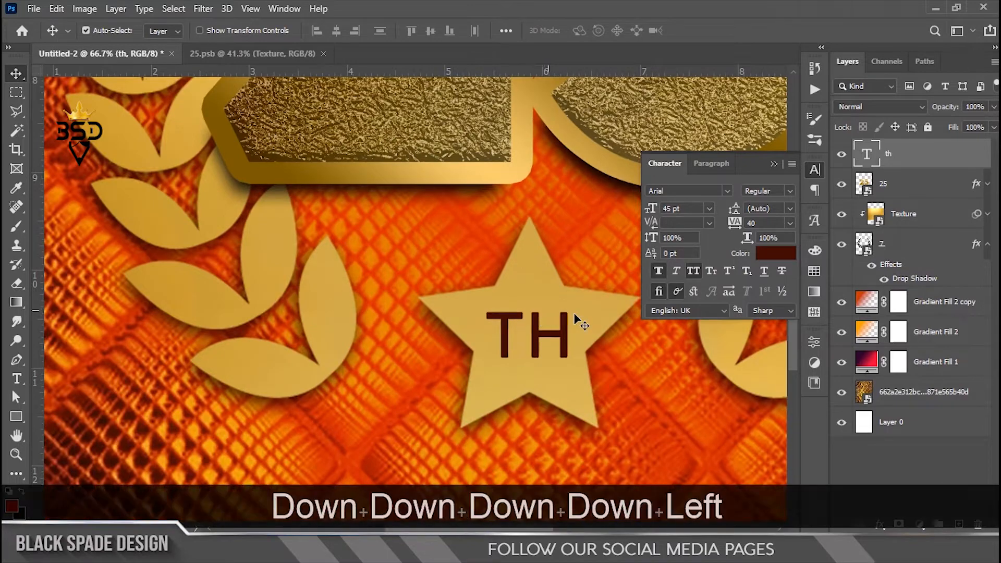
{"action": "key", "text": "Left"}
{"action": "key", "text": "Down"}
{"action": "key", "text": "Down"}
{"action": "key", "text": "Down"}
{"action": "scroll", "coordinate": [583, 324], "scroll_direction": "down", "scroll_amount": 4}
{"action": "scroll", "coordinate": [431, 292], "scroll_direction": "down", "scroll_amount": 1}
{"action": "scroll", "coordinate": [431, 293], "scroll_direction": "up", "scroll_amount": 2}
{"action": "key", "text": "space"}
{"action": "left_click_drag", "start_coordinate": [400, 349], "coordinate": [447, 298]}
{"action": "key", "text": "ctrl+0"}
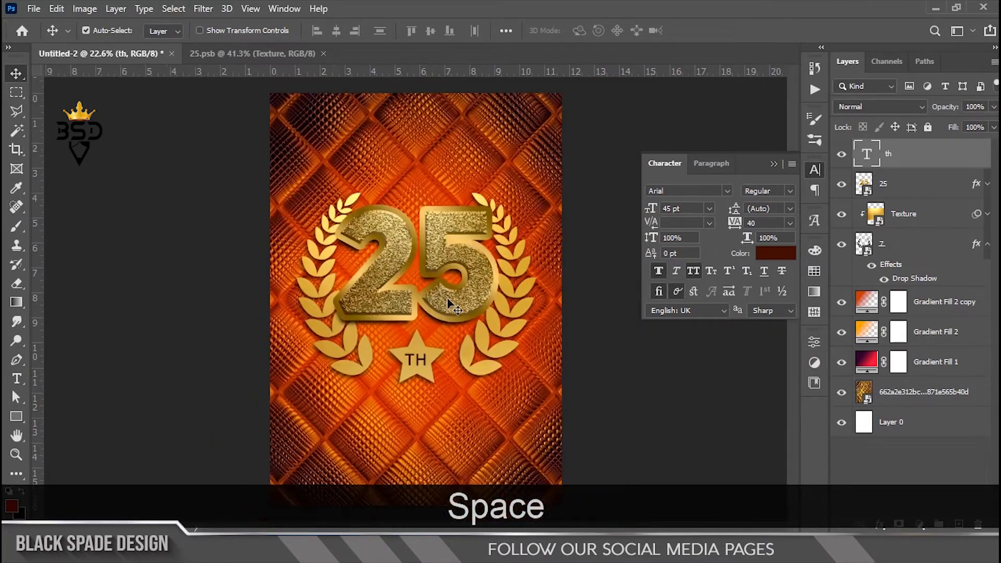
Place the yellow small crown image on the poster, centre it just above the 25 and enlarge it slightly
{"action": "scroll", "coordinate": [451, 305], "scroll_direction": "down", "scroll_amount": 1}
{"action": "key", "text": "space"}
{"action": "scroll", "coordinate": [425, 370], "scroll_direction": "up", "scroll_amount": 3}
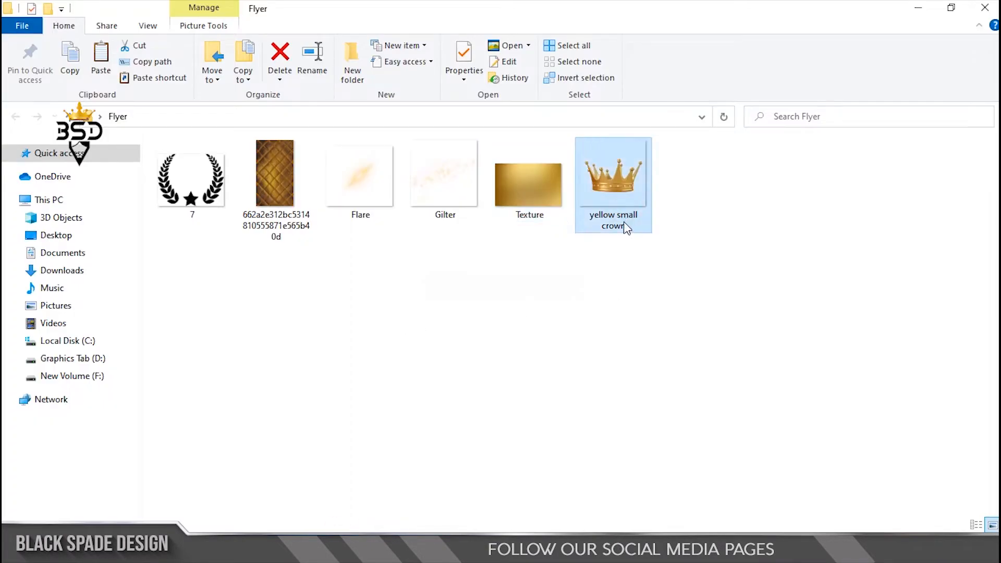
{"action": "left_click_drag", "start_coordinate": [611, 180], "coordinate": [446, 228]}
{"action": "left_click_drag", "start_coordinate": [452, 328], "coordinate": [452, 225]}
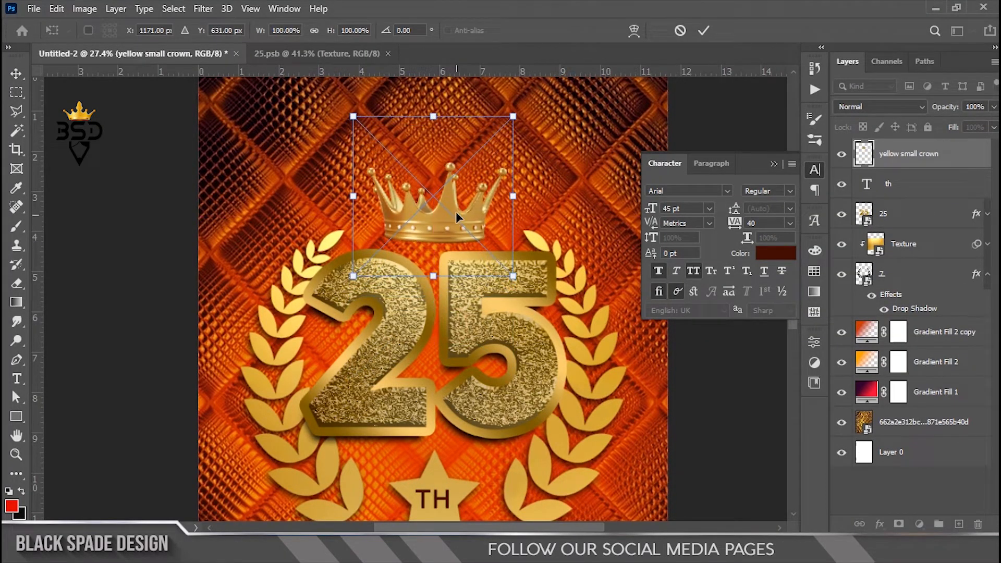
{"action": "left_click_drag", "start_coordinate": [515, 116], "coordinate": [525, 116]}
{"action": "key", "text": "Return"}
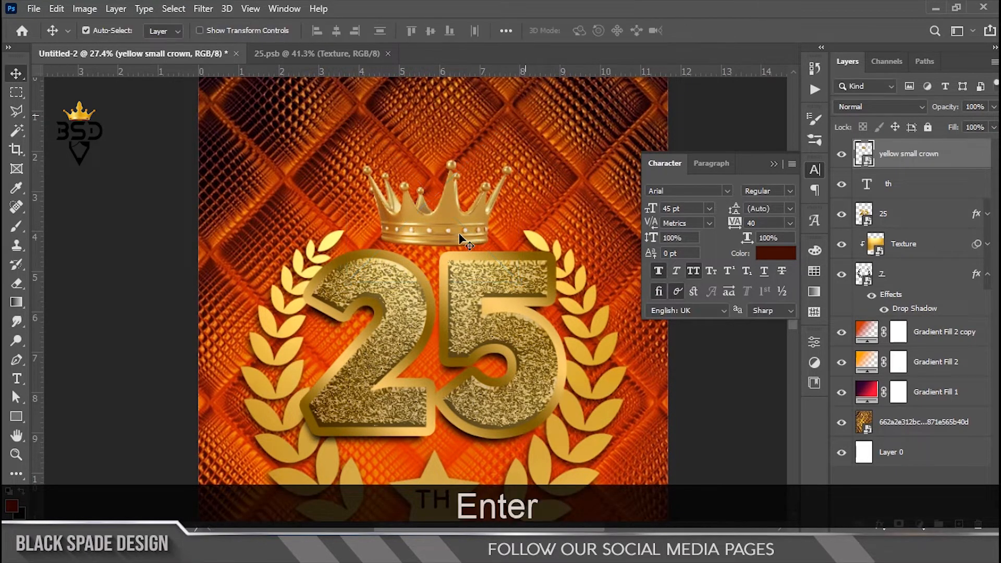
Increase the crown's contrast with Curves, setting the black point input to 26 and lowering the white point input slightly
{"action": "scroll", "coordinate": [459, 237], "scroll_direction": "up", "scroll_amount": 1}
{"action": "key", "text": "ctrl+m"}
{"action": "left_click_drag", "start_coordinate": [534, 325], "coordinate": [559, 329]}
{"action": "left_click_drag", "start_coordinate": [565, 53], "coordinate": [647, 76]}
{"action": "left_click_drag", "start_coordinate": [799, 350], "coordinate": [788, 349]}
{"action": "left_click_drag", "start_coordinate": [637, 349], "coordinate": [636, 351]}
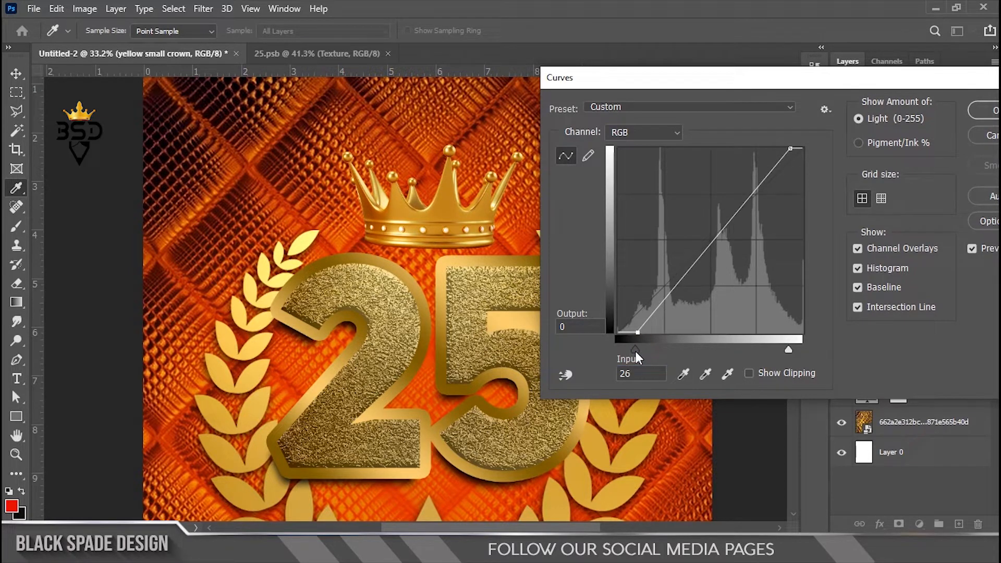
{"action": "left_click", "coordinate": [980, 110]}
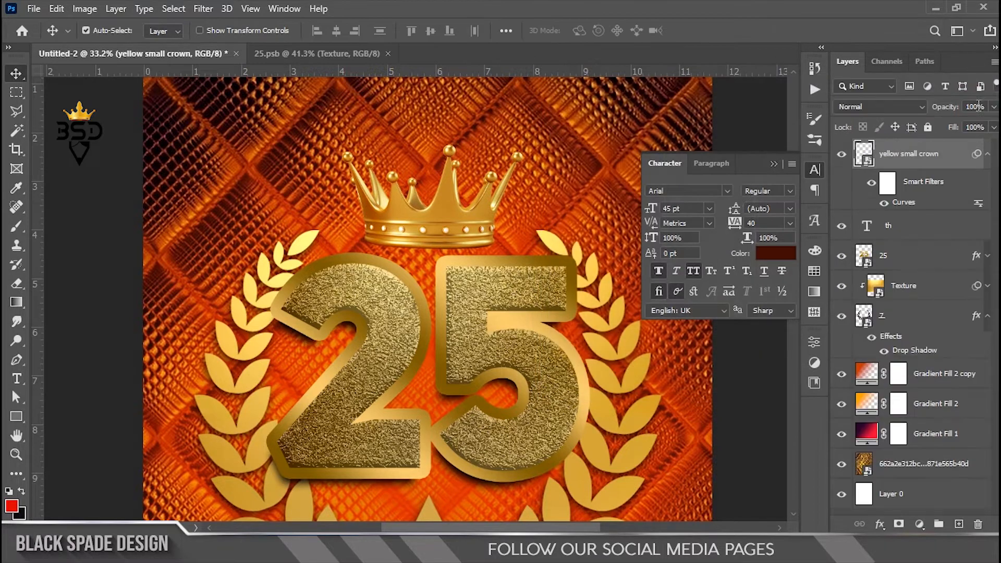
Nudge the gold 25 a few pixels down to widen the gap beneath the crown
{"action": "scroll", "coordinate": [436, 302], "scroll_direction": "down", "scroll_amount": 3}
{"action": "scroll", "coordinate": [439, 302], "scroll_direction": "up", "scroll_amount": 2}
{"action": "key", "text": "space"}
{"action": "left_click", "coordinate": [478, 263]}
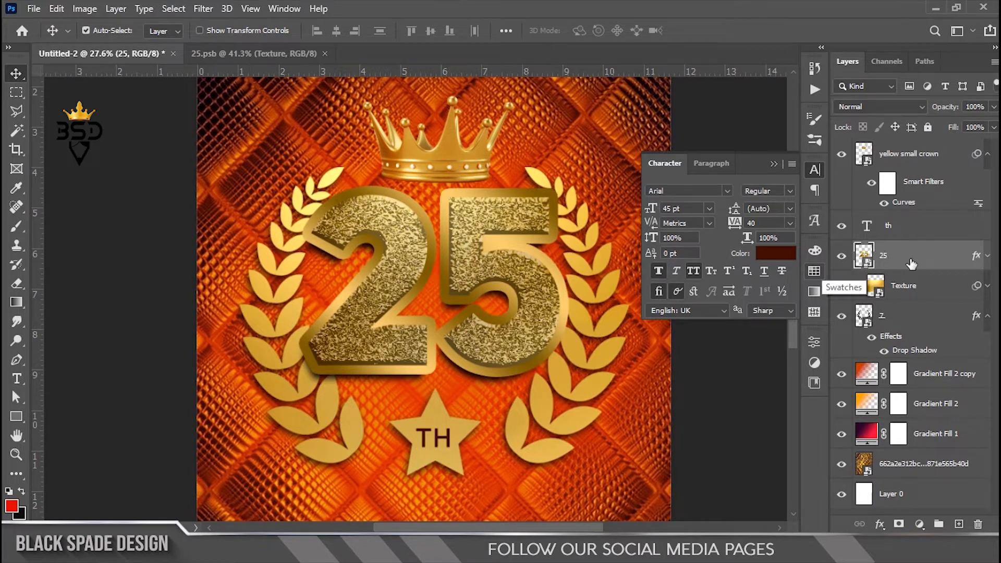
{"action": "key", "text": "Down"}
{"action": "key", "text": "Down"}
{"action": "key", "text": "Down"}
{"action": "key", "text": "Down"}
{"action": "key", "text": "Down"}
{"action": "key", "text": "Down"}
{"action": "key", "text": "Down"}
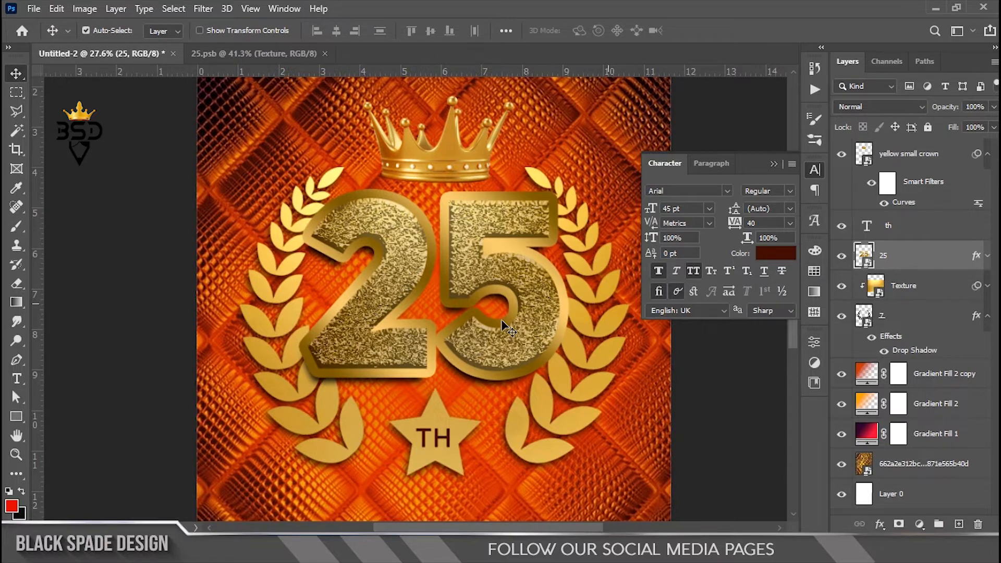
Review the Drop Shadow settings of the 25 layer
{"action": "scroll", "coordinate": [409, 330], "scroll_direction": "down", "scroll_amount": 3}
{"action": "scroll", "coordinate": [410, 329], "scroll_direction": "up", "scroll_amount": 3}
{"action": "key", "text": "space"}
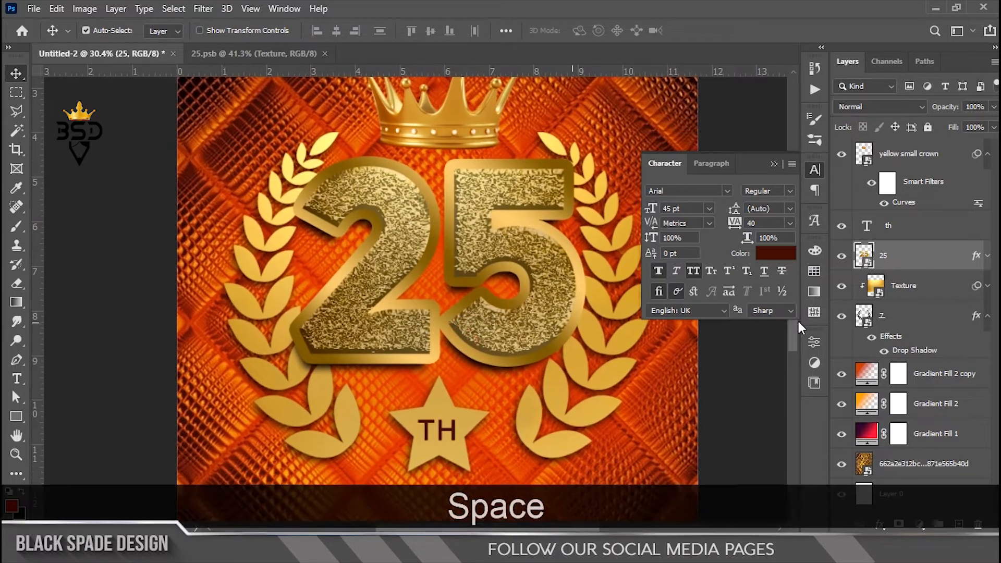
{"action": "left_click", "coordinate": [984, 258]}
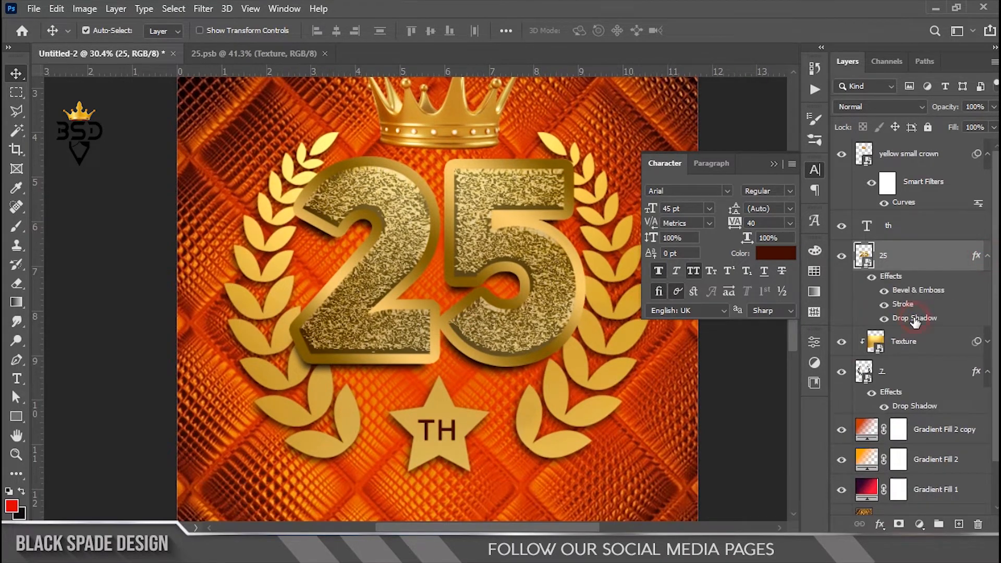
{"action": "double_click", "coordinate": [914, 318]}
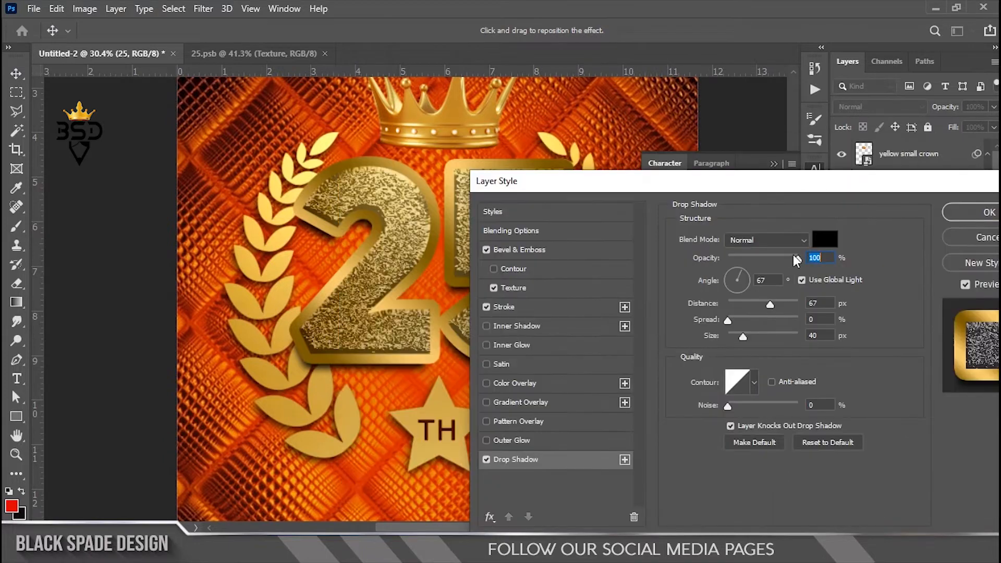
{"action": "left_click", "coordinate": [971, 212]}
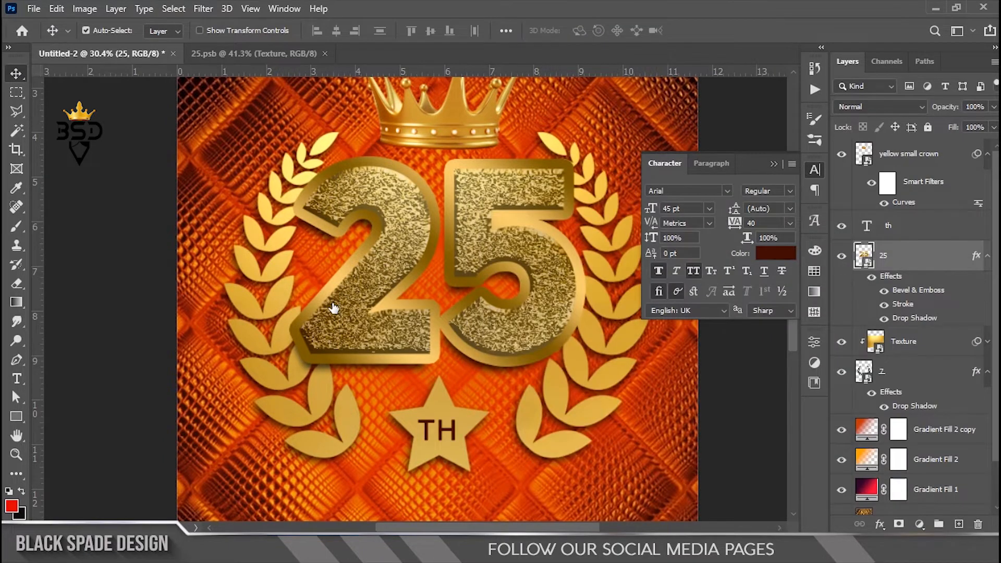
Add an ANNIVERSARY text line beneath the star on a new layer above the crown
{"action": "scroll", "coordinate": [398, 238], "scroll_direction": "down", "scroll_amount": 6}
{"action": "scroll", "coordinate": [398, 239], "scroll_direction": "up", "scroll_amount": 3}
{"action": "left_click_drag", "start_coordinate": [401, 358], "coordinate": [412, 243]}
{"action": "scroll", "coordinate": [423, 316], "scroll_direction": "up", "scroll_amount": 1}
{"action": "left_click_drag", "start_coordinate": [423, 316], "coordinate": [431, 317]}
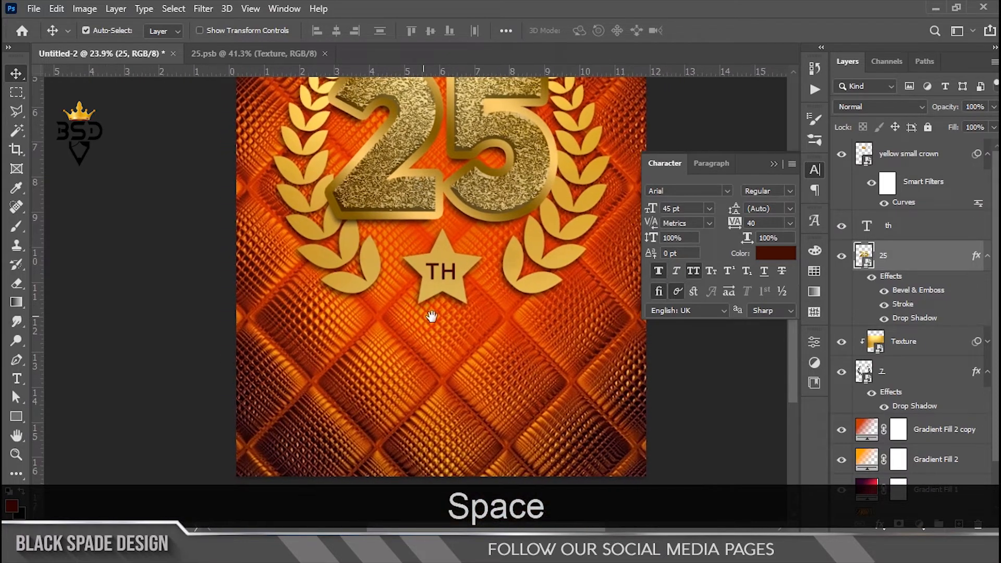
{"action": "scroll", "coordinate": [433, 318], "scroll_direction": "down", "scroll_amount": 3}
{"action": "scroll", "coordinate": [433, 319], "scroll_direction": "up", "scroll_amount": 2}
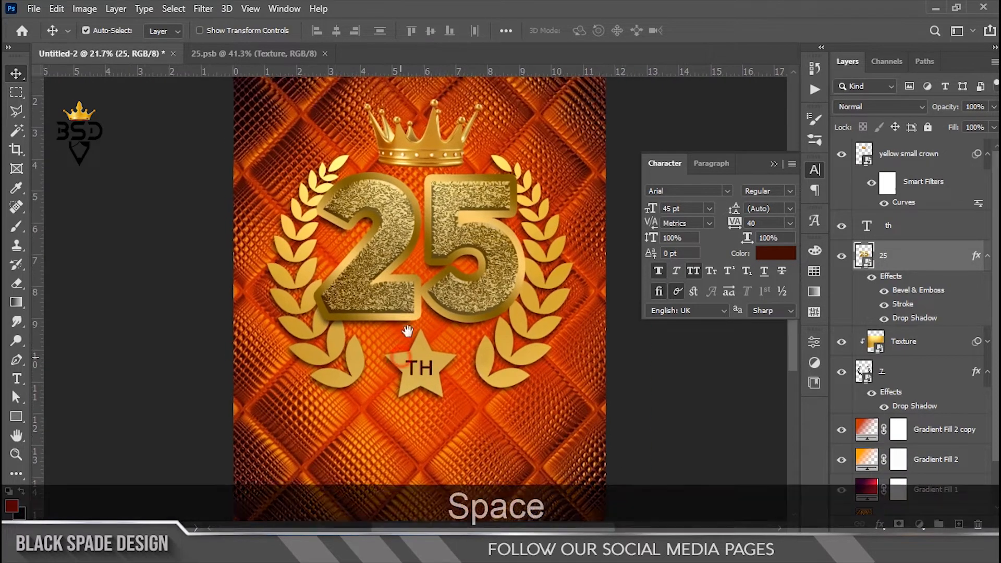
{"action": "left_click_drag", "start_coordinate": [401, 358], "coordinate": [418, 281]}
{"action": "left_click", "coordinate": [944, 166]}
{"action": "key", "text": "t"}
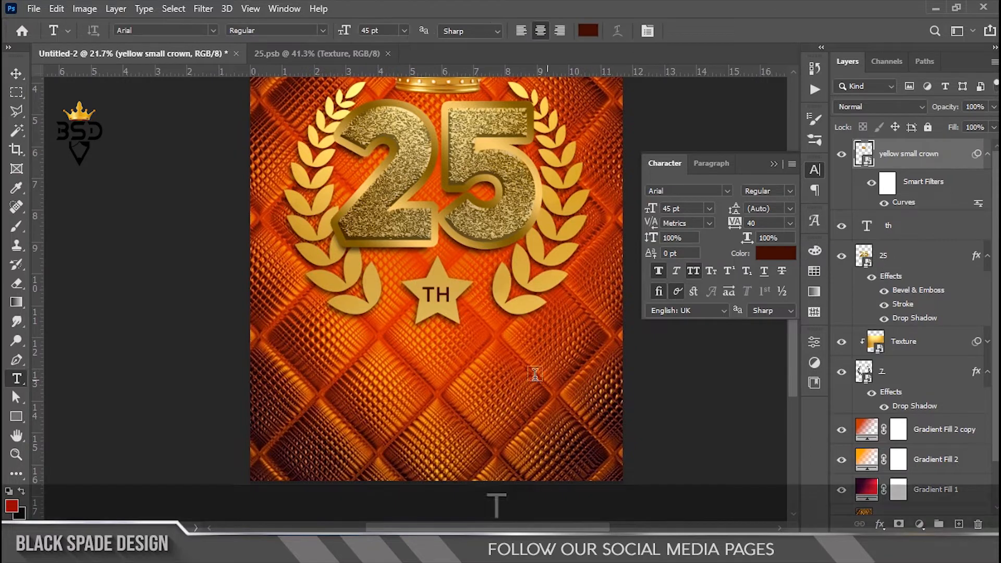
{"action": "left_click", "coordinate": [430, 365]}
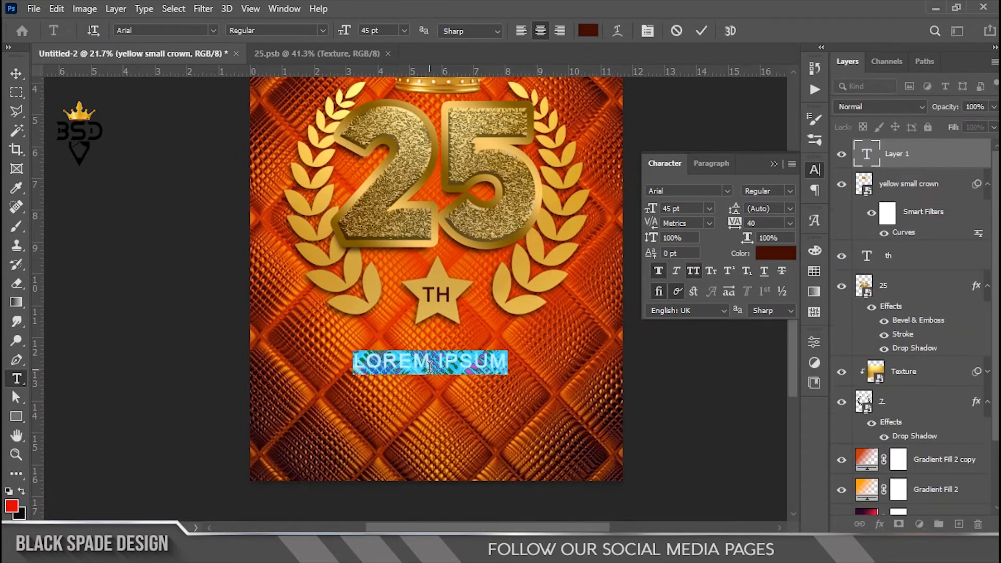
{"action": "type", "text": "ANNIVERSARY"}
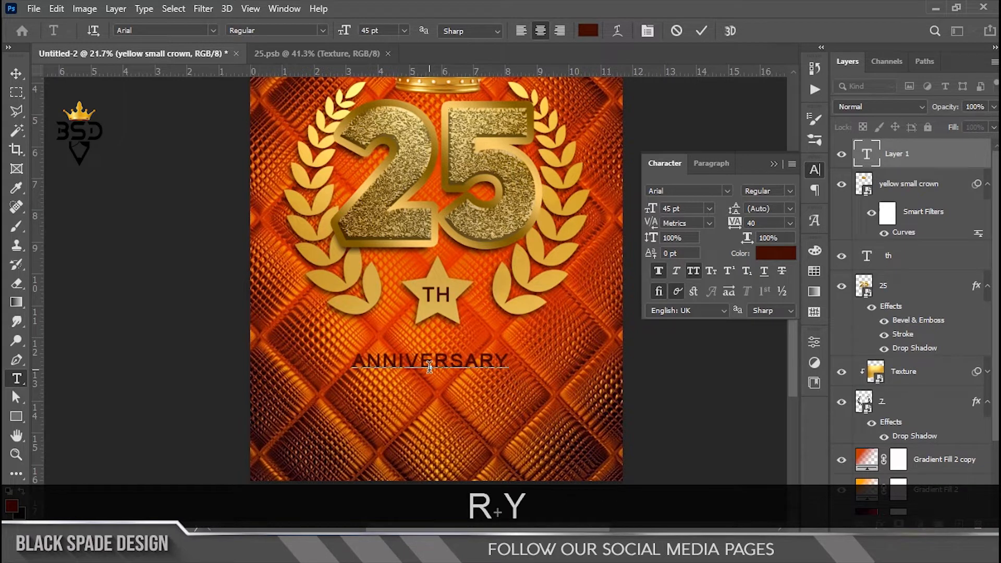
Format the ANNIVERSARY text as Evil Dead Regular, 86 pt, with tracking 0
{"action": "key", "text": "ctrl+a"}
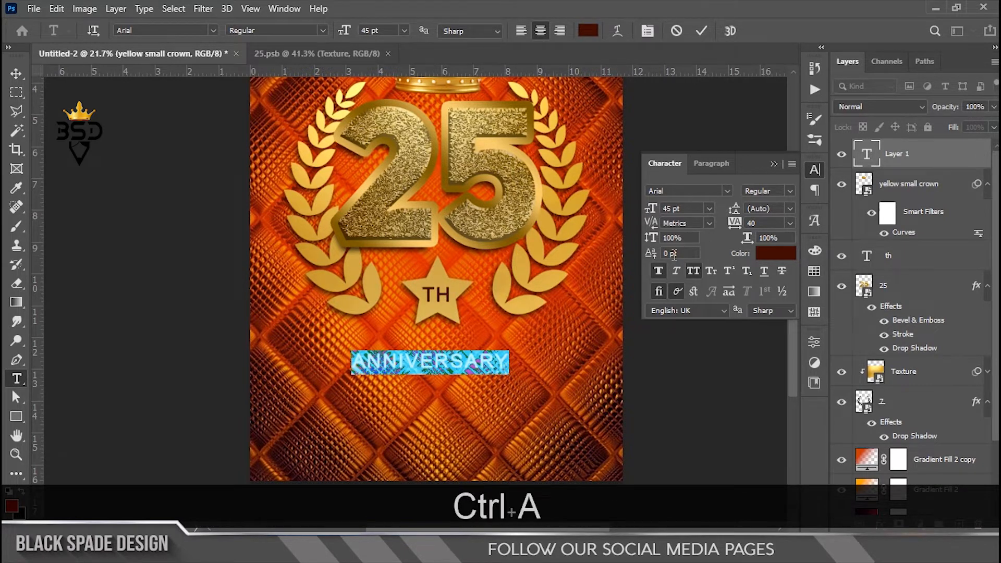
{"action": "left_click", "coordinate": [726, 191]}
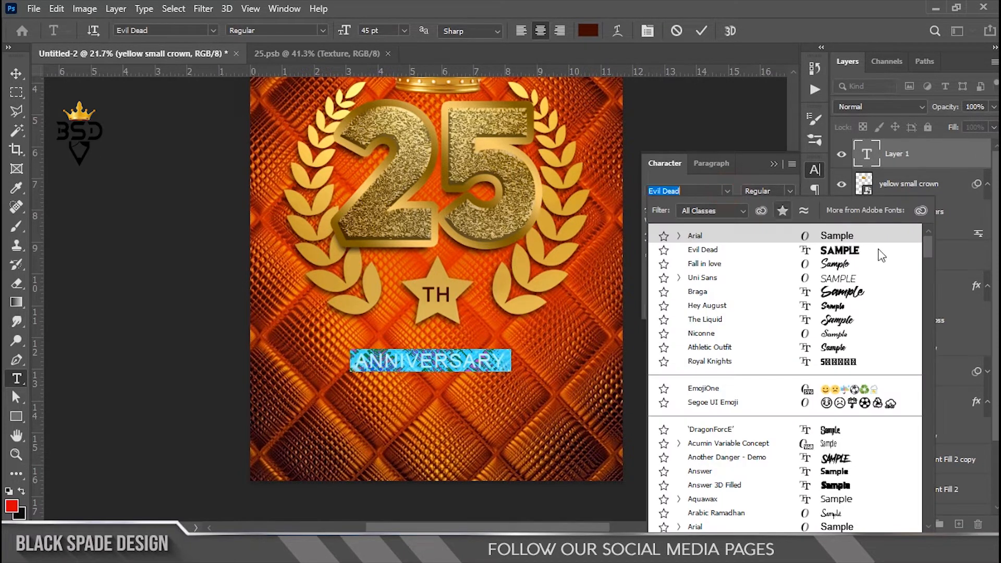
{"action": "left_click", "coordinate": [847, 252]}
{"action": "left_click", "coordinate": [789, 224]}
{"action": "left_click", "coordinate": [761, 293]}
{"action": "left_click_drag", "start_coordinate": [649, 212], "coordinate": [680, 214]}
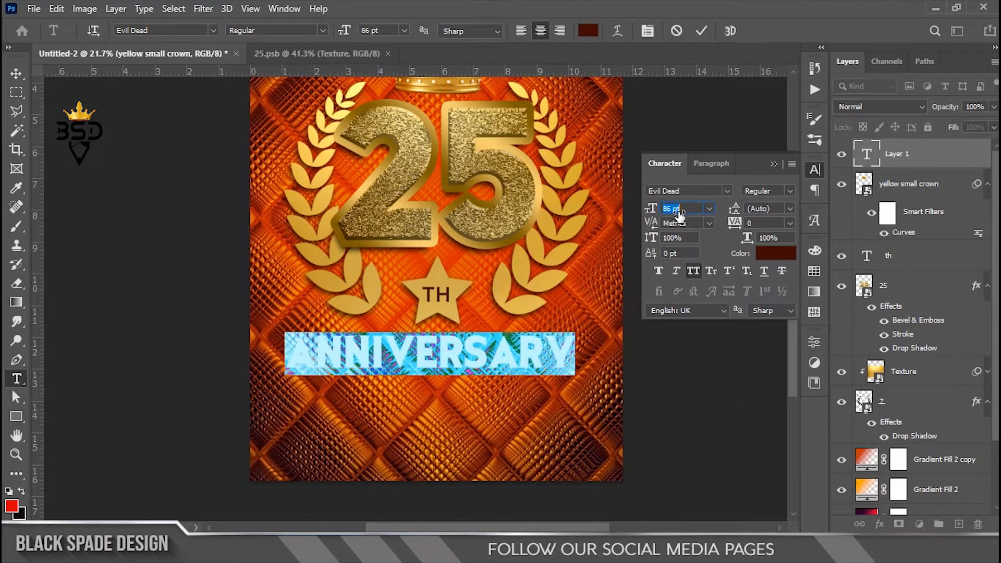
{"action": "left_click", "coordinate": [702, 31]}
{"action": "key", "text": "ctrl+0"}
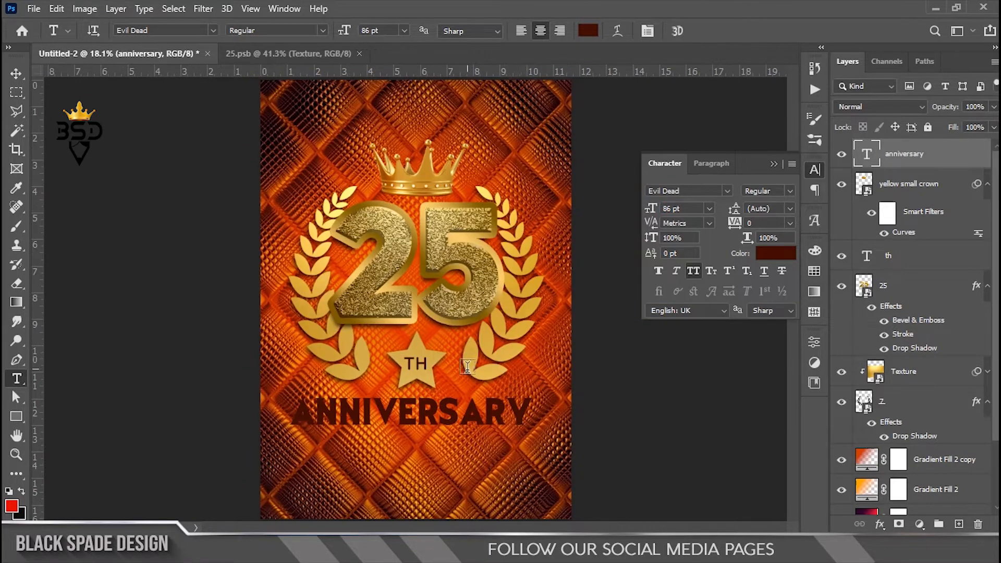
Move the ANNIVERSARY text to the poster's horizontal centre, just below the star
{"action": "key", "text": "v"}
{"action": "key", "text": "space"}
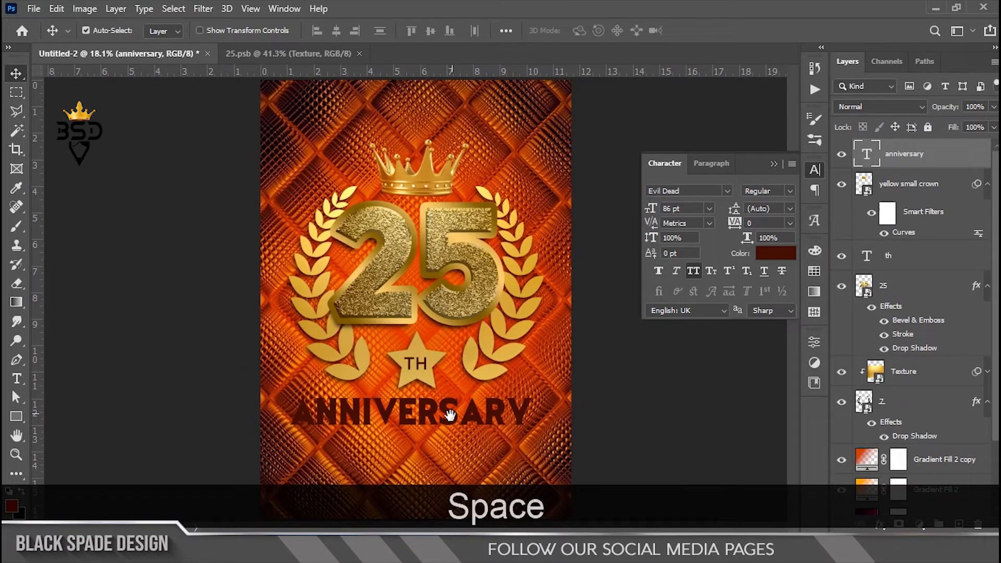
{"action": "scroll", "coordinate": [448, 405], "scroll_direction": "down", "scroll_amount": 2}
{"action": "scroll", "coordinate": [449, 411], "scroll_direction": "up", "scroll_amount": 6}
{"action": "key", "text": "space"}
{"action": "left_click_drag", "start_coordinate": [449, 412], "coordinate": [480, 309]}
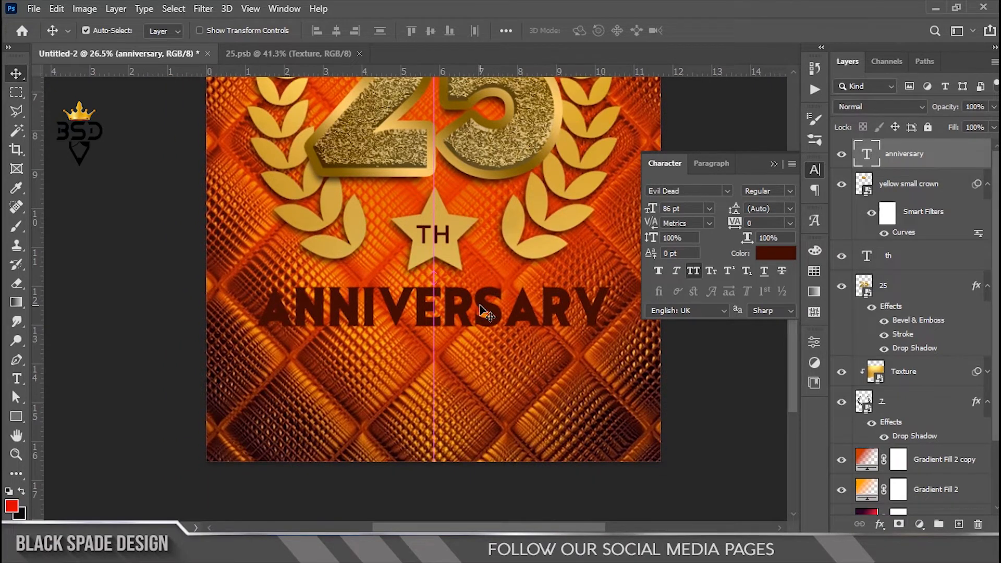
{"action": "scroll", "coordinate": [484, 312], "scroll_direction": "down", "scroll_amount": 2}
{"action": "key", "text": "space"}
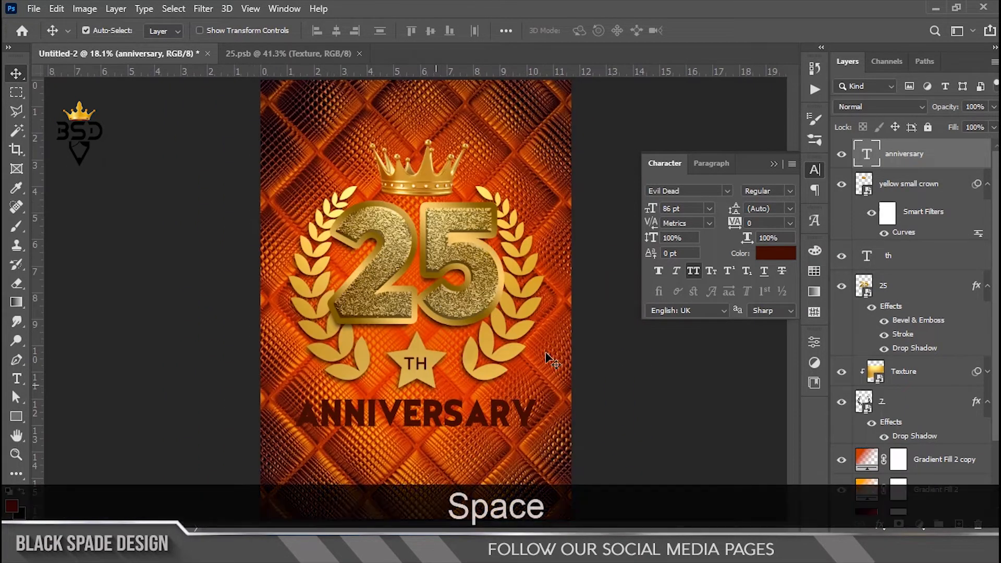
Move the crown, TH text, 25, texture and laurel wreath layers up together to Y 1425 px
{"action": "left_click", "coordinate": [896, 188]}
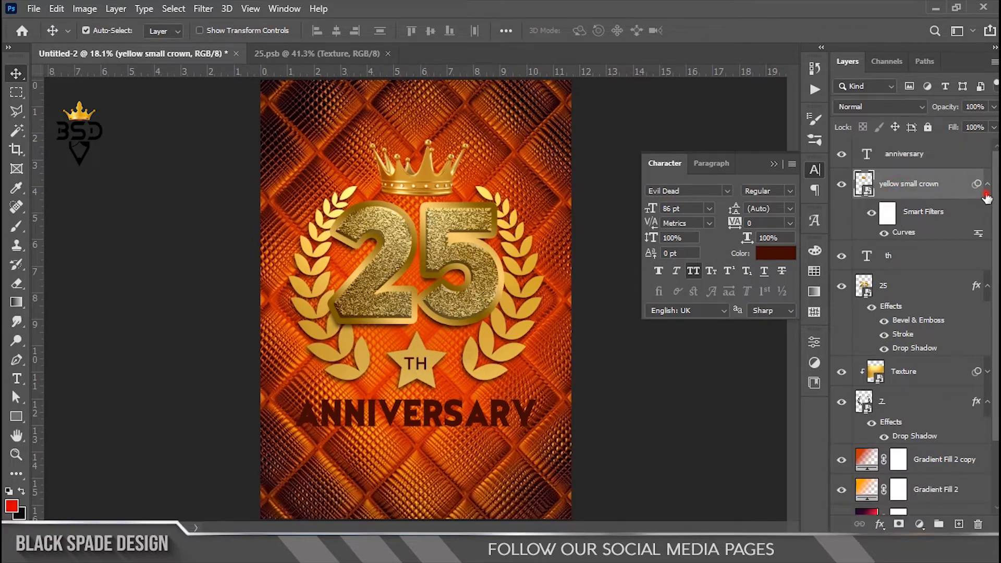
{"action": "left_click", "coordinate": [887, 360], "text": "shift"}
{"action": "scroll", "coordinate": [413, 334], "scroll_direction": "down", "scroll_amount": 1}
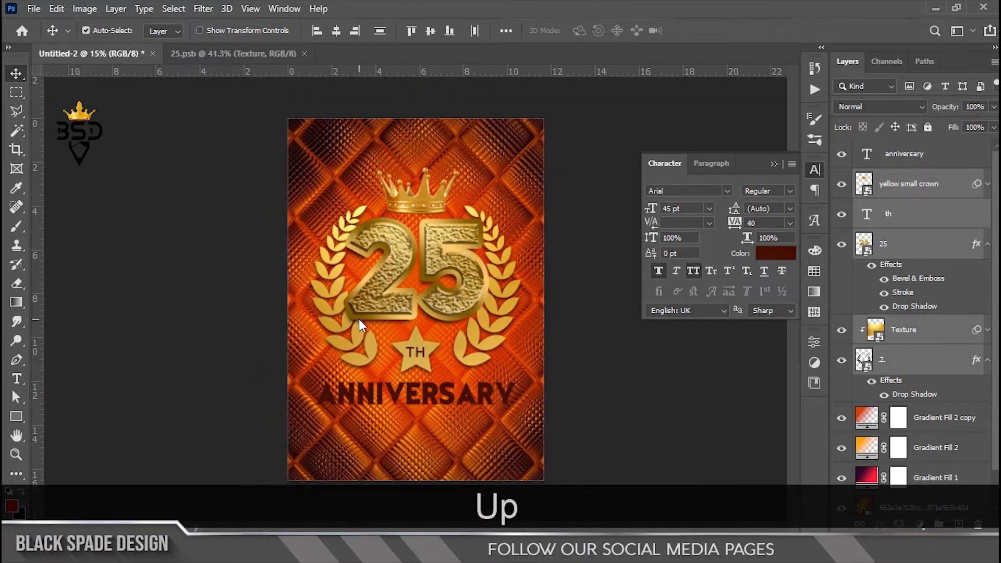
{"action": "scroll", "coordinate": [405, 246], "scroll_direction": "up", "scroll_amount": 1}
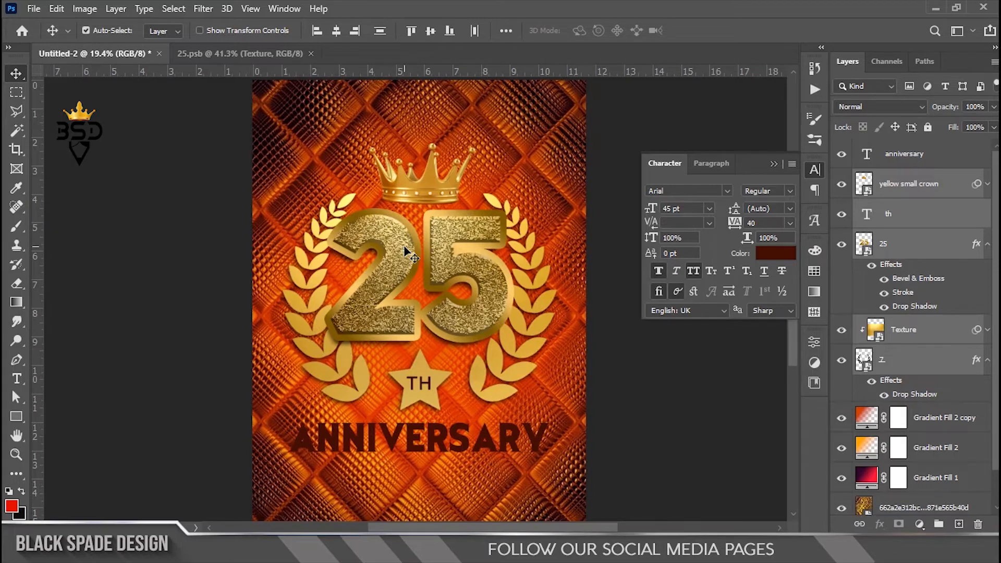
{"action": "key", "text": "ctrl+t"}
{"action": "key", "text": "Up"}
{"action": "key", "text": "Up"}
{"action": "key", "text": "Up"}
{"action": "key", "text": "Up"}
{"action": "key", "text": "Up"}
{"action": "key", "text": "Up"}
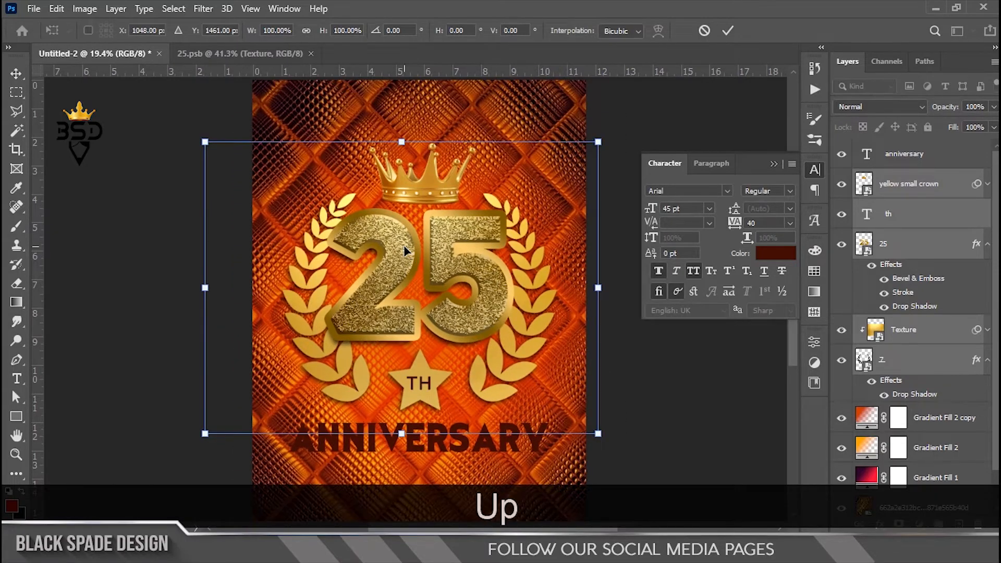
{"action": "key", "text": "Up"}
{"action": "key", "text": "Up"}
{"action": "key", "text": "Up"}
{"action": "scroll", "coordinate": [403, 246], "scroll_direction": "down", "scroll_amount": 1}
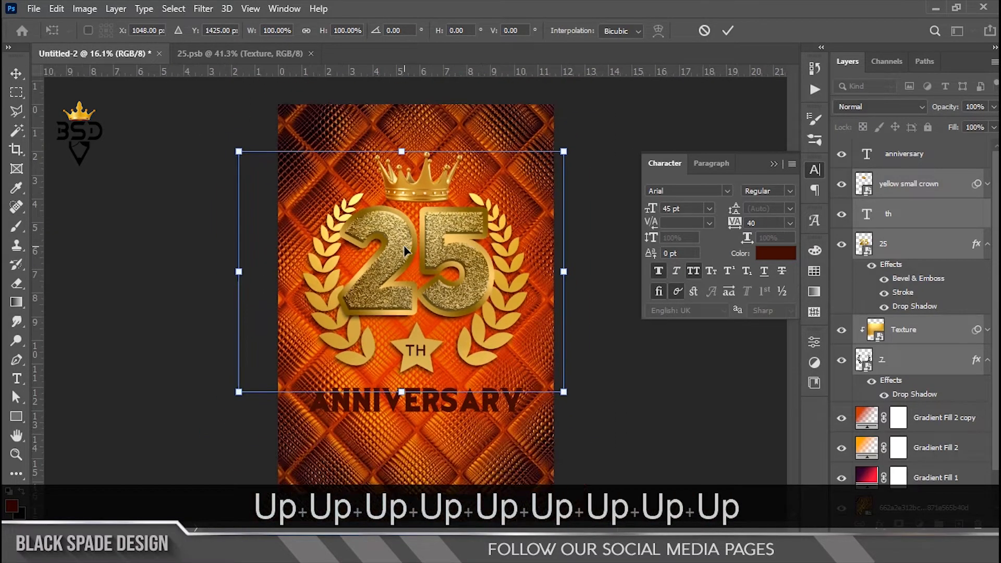
{"action": "key", "text": "Return"}
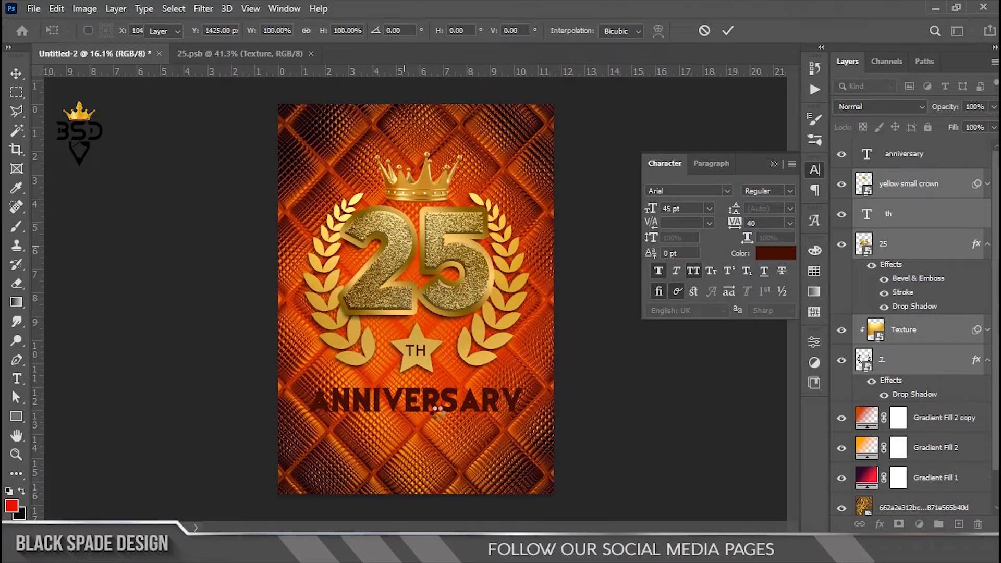
Duplicate the gold Texture layer above the ANNIVERSARY text and clip the copy to the text
{"action": "scroll", "coordinate": [438, 414], "scroll_direction": "up", "scroll_amount": 1}
{"action": "scroll", "coordinate": [439, 414], "scroll_direction": "up", "scroll_amount": 1}
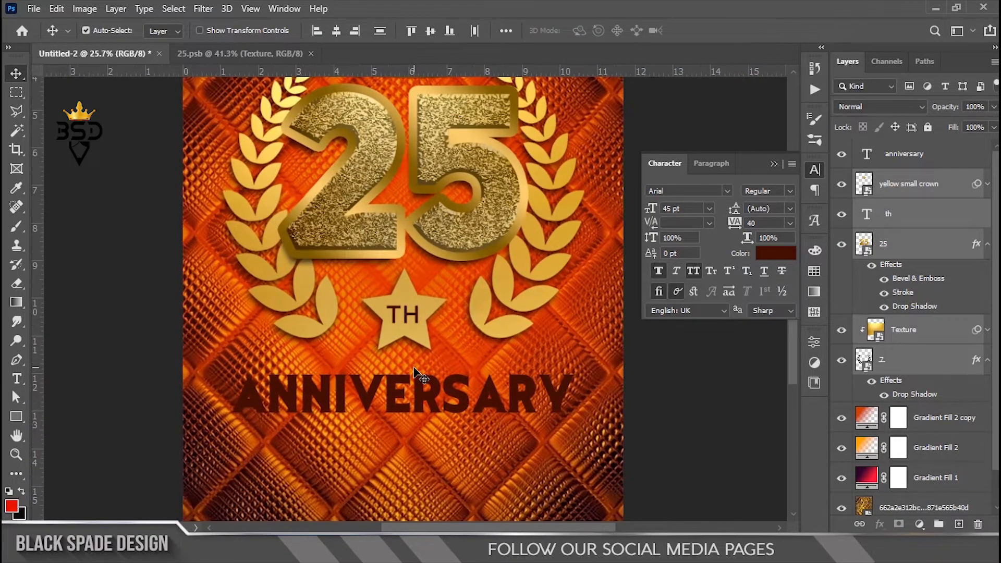
{"action": "right_click", "coordinate": [438, 392]}
{"action": "left_click", "coordinate": [458, 399]}
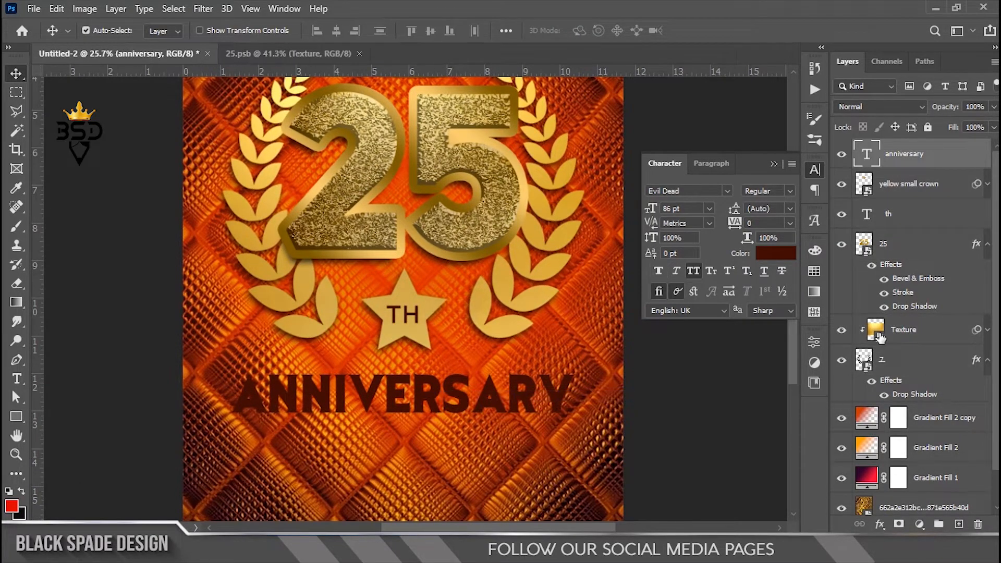
{"action": "left_click", "coordinate": [911, 332]}
{"action": "left_click_drag", "start_coordinate": [911, 343], "coordinate": [905, 158]}
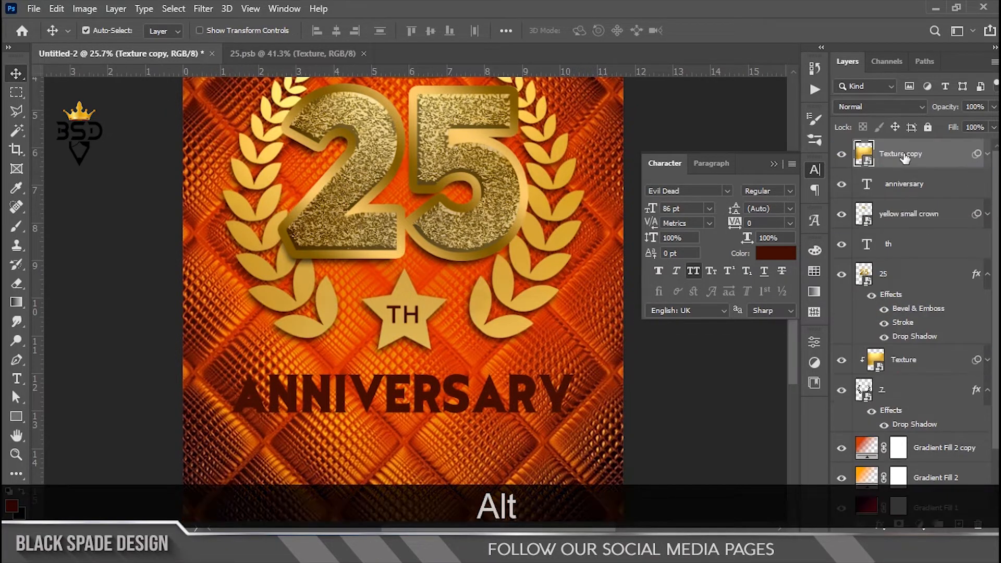
{"action": "right_click", "coordinate": [933, 158]}
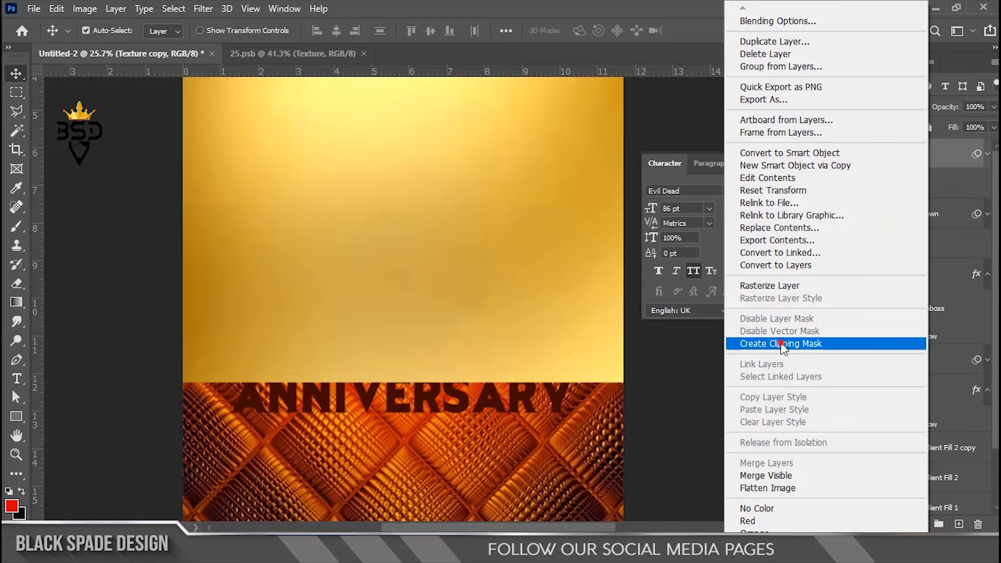
{"action": "left_click", "coordinate": [799, 342]}
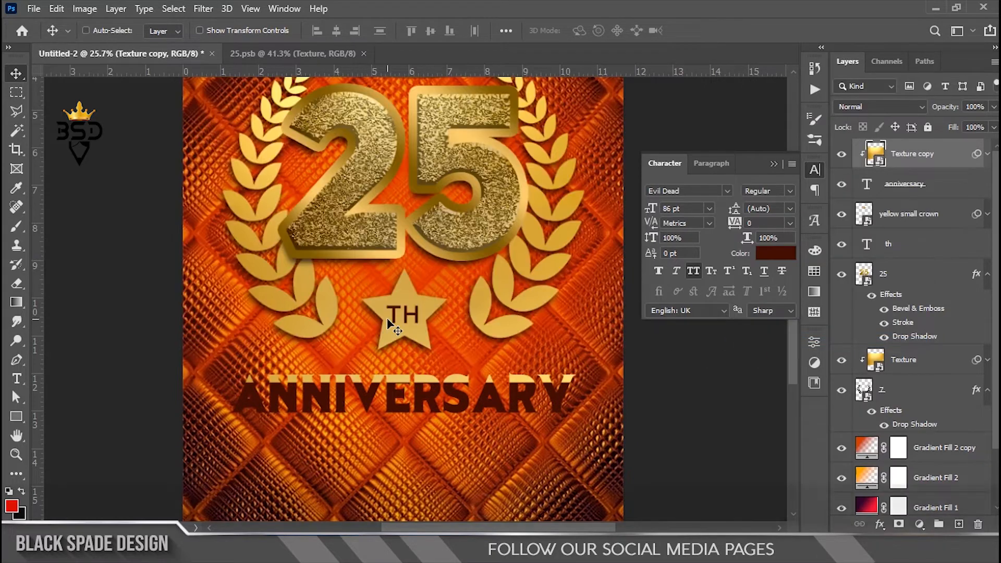
Transform the gold texture copy so that it covers the whole ANNIVERSARY text
{"action": "key", "text": "ctrl+t"}
{"action": "left_click_drag", "start_coordinate": [466, 380], "coordinate": [503, 341]}
{"action": "key", "text": "Return"}
Add a drop shadow to the ANNIVERSARY text with 79% opacity, 67° angle, 18 px distance and 16 px size
{"action": "scroll", "coordinate": [472, 391], "scroll_direction": "up", "scroll_amount": 3}
{"action": "key", "text": "space"}
{"action": "left_click", "coordinate": [885, 186]}
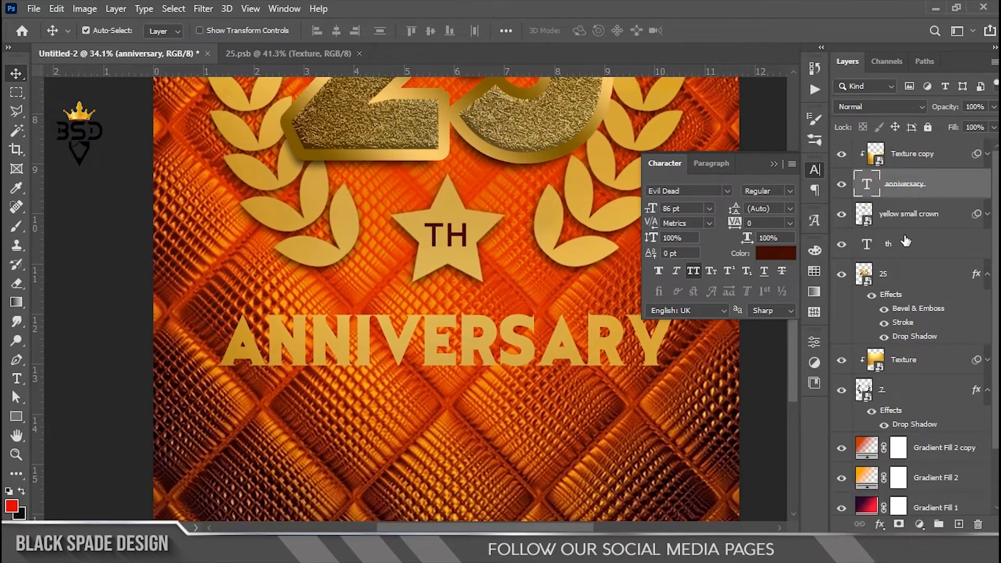
{"action": "left_click", "coordinate": [882, 524]}
{"action": "left_click", "coordinate": [898, 511]}
{"action": "left_click_drag", "start_coordinate": [702, 297], "coordinate": [691, 330]}
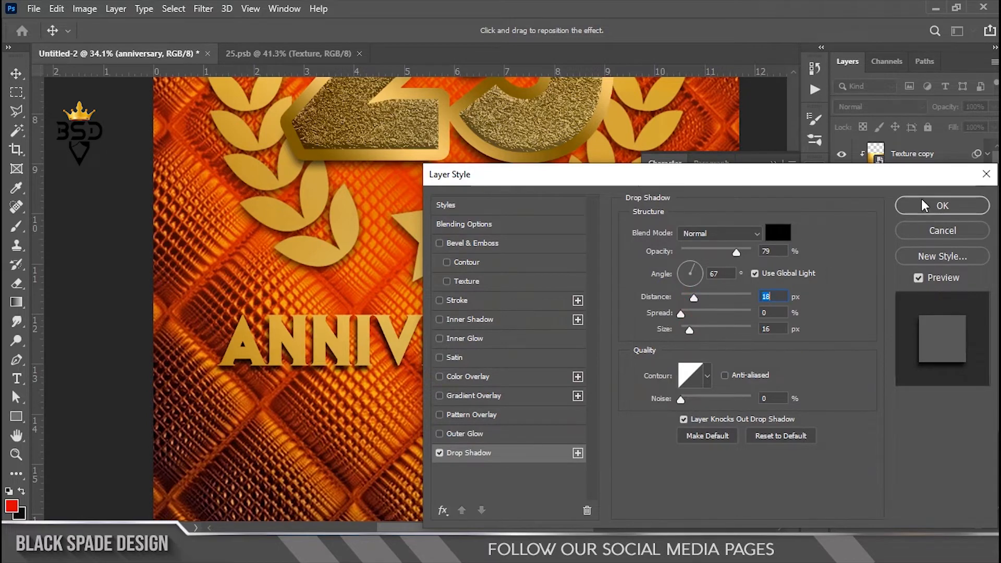
{"action": "left_click", "coordinate": [942, 206]}
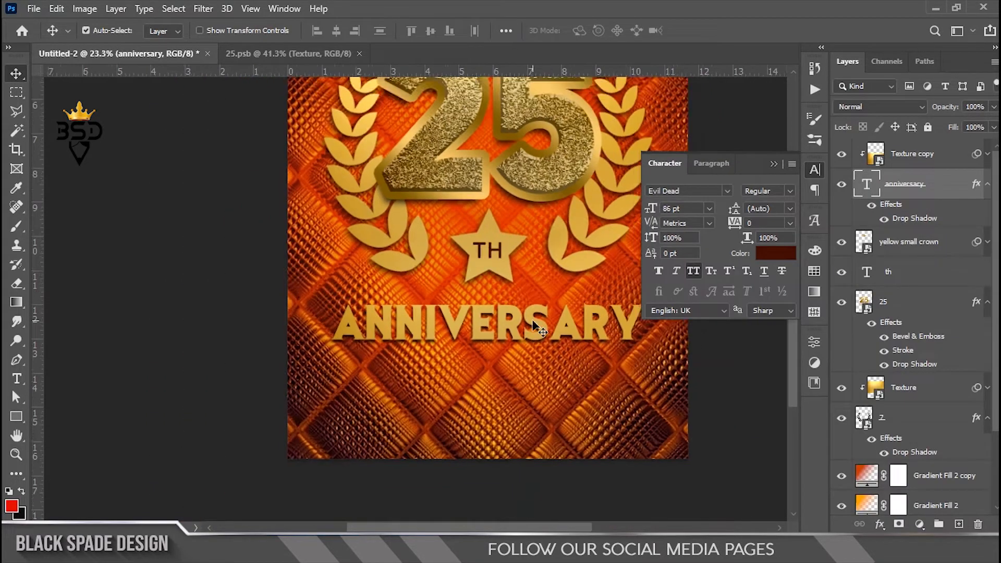
Collapse the Character panel and examine the ANNIVERSARY text's shadow up close and within the whole poster
{"action": "scroll", "coordinate": [533, 326], "scroll_direction": "down", "scroll_amount": 3}
{"action": "scroll", "coordinate": [428, 417], "scroll_direction": "up", "scroll_amount": 5}
{"action": "key", "text": "space"}
{"action": "left_click_drag", "start_coordinate": [425, 417], "coordinate": [449, 308]}
{"action": "scroll", "coordinate": [439, 389], "scroll_direction": "down", "scroll_amount": 1}
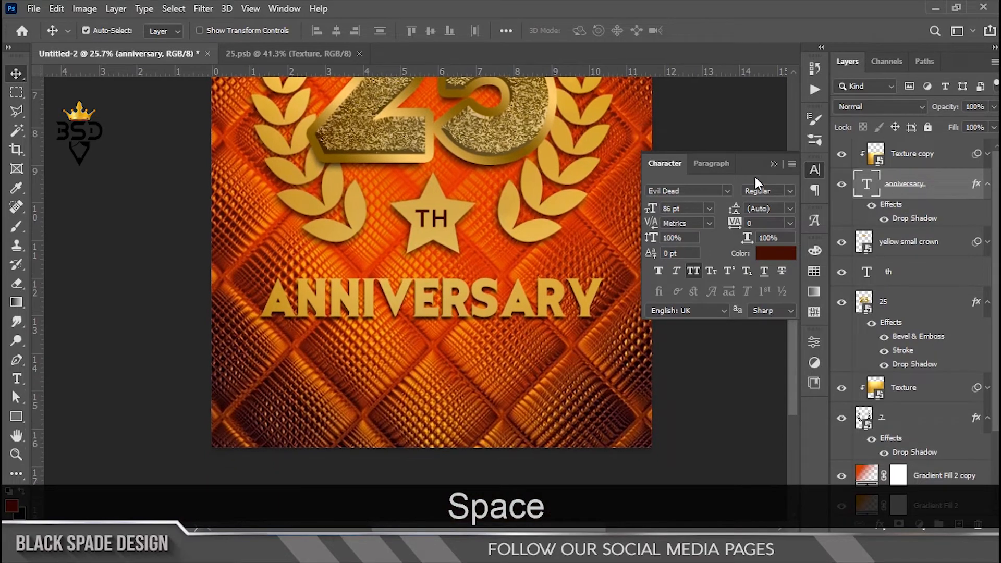
{"action": "left_click", "coordinate": [774, 164]}
{"action": "scroll", "coordinate": [469, 260], "scroll_direction": "up", "scroll_amount": 1}
{"action": "scroll", "coordinate": [468, 256], "scroll_direction": "down", "scroll_amount": 4}
{"action": "key", "text": "space"}
{"action": "left_click_drag", "start_coordinate": [468, 238], "coordinate": [485, 324]}
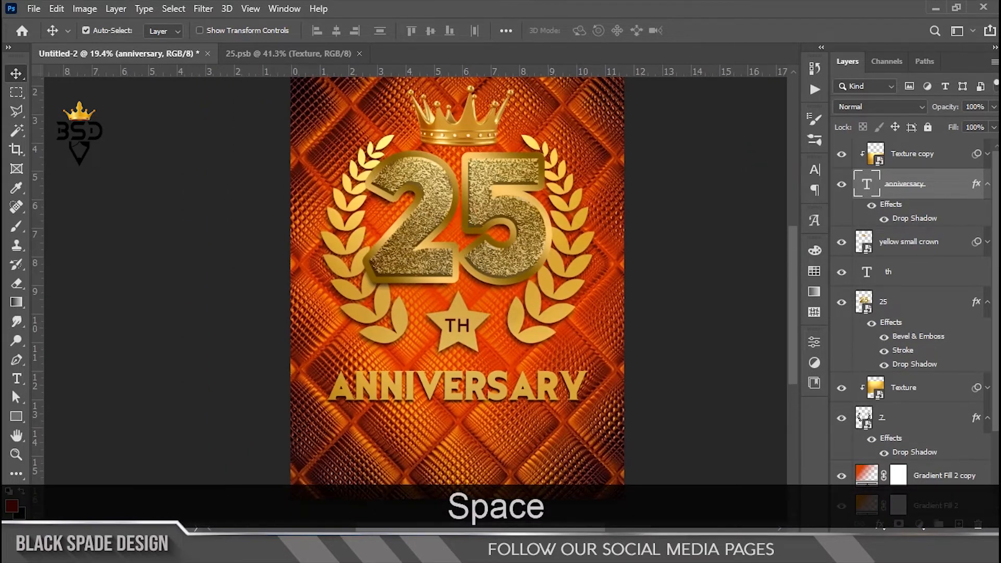
Place the Flare image from the Flyer folder, scale it to about 268% and move it between the digits 2 and 5
{"action": "left_click", "coordinate": [360, 553]}
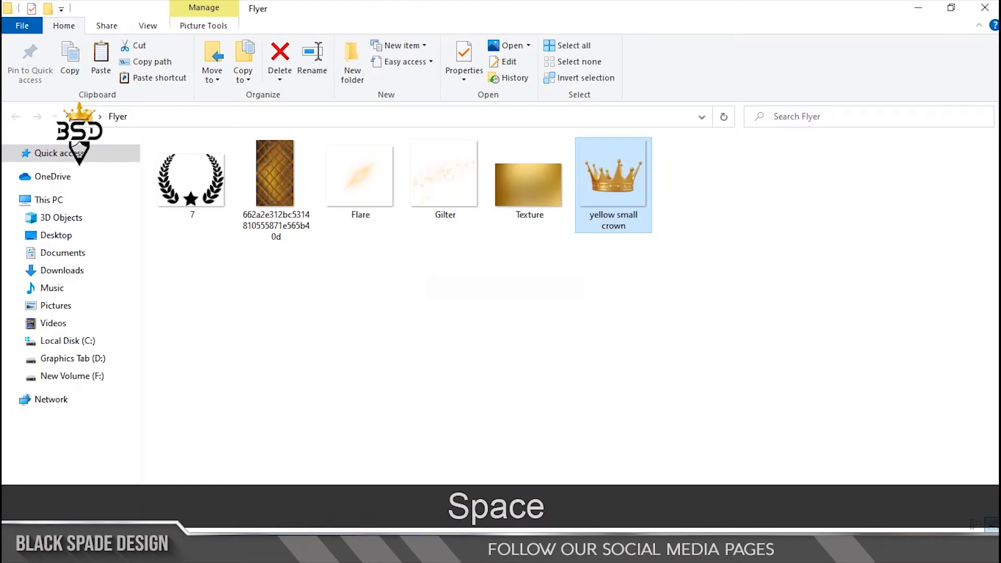
{"action": "left_click", "coordinate": [344, 196]}
{"action": "left_click_drag", "start_coordinate": [363, 190], "coordinate": [477, 330]}
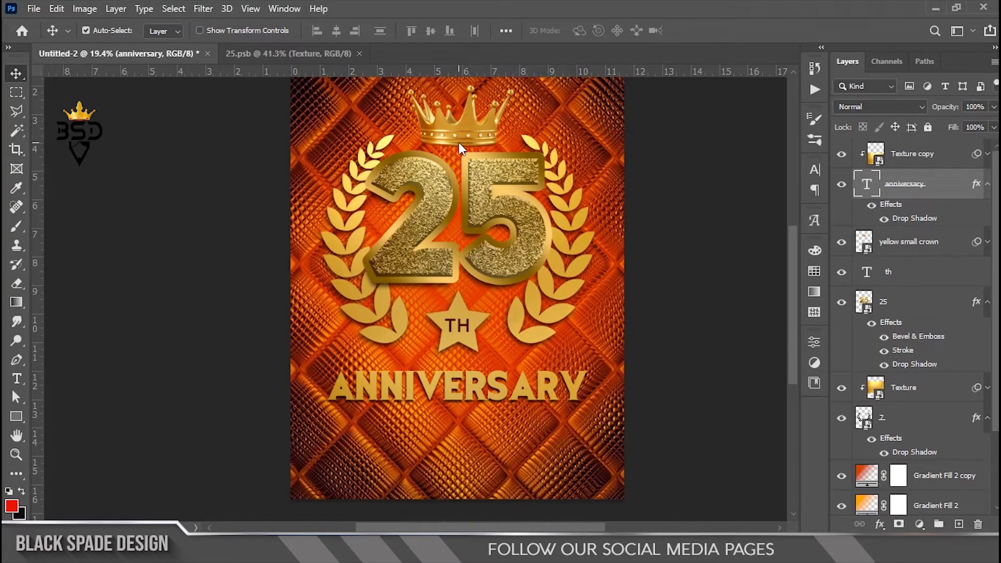
{"action": "left_click_drag", "start_coordinate": [489, 258], "coordinate": [543, 209]}
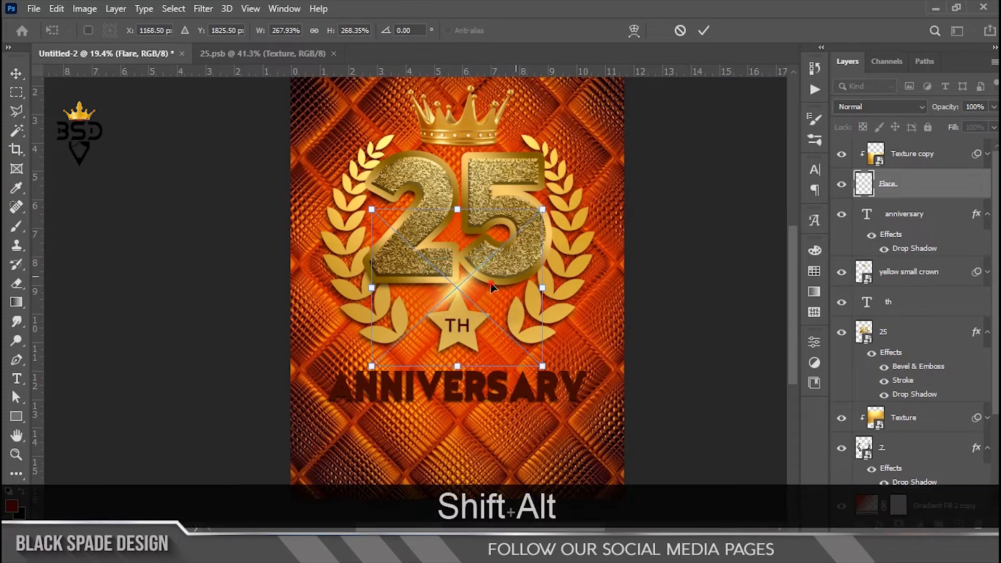
{"action": "left_click_drag", "start_coordinate": [492, 287], "coordinate": [516, 178]}
{"action": "key", "text": "Return"}
Move the Flare layer above Texture copy and clip Texture copy to the ANNIVERSARY text again
{"action": "left_click_drag", "start_coordinate": [882, 187], "coordinate": [890, 154]}
{"action": "right_click", "coordinate": [895, 186]}
{"action": "left_click", "coordinate": [792, 343]}
Set the Flare layer's blend mode to Screen
{"action": "scroll", "coordinate": [447, 202], "scroll_direction": "up", "scroll_amount": 3}
{"action": "left_click_drag", "start_coordinate": [507, 417], "coordinate": [555, 402]}
{"action": "right_click", "coordinate": [531, 366]}
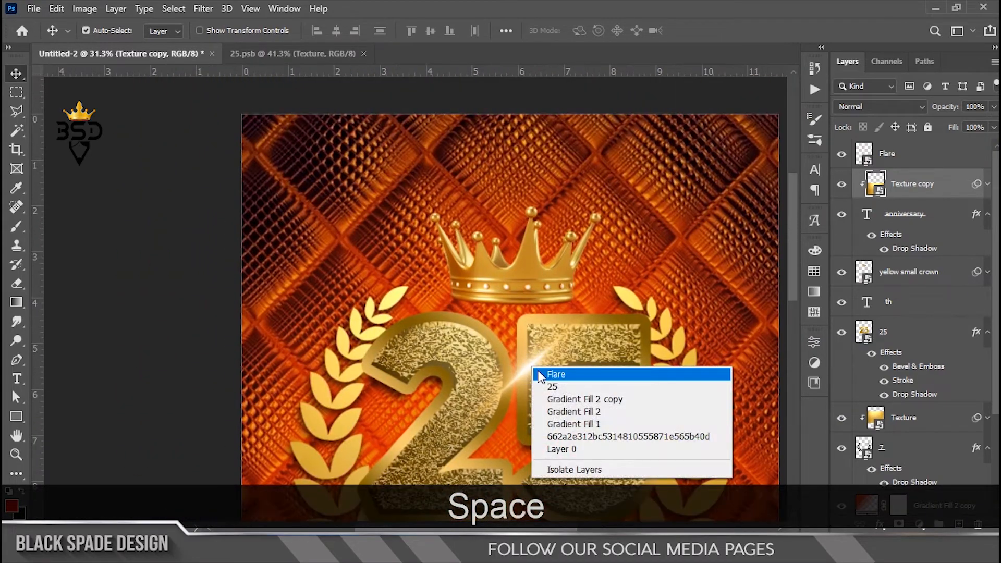
{"action": "left_click", "coordinate": [538, 371]}
{"action": "scroll", "coordinate": [518, 372], "scroll_direction": "down", "scroll_amount": 1}
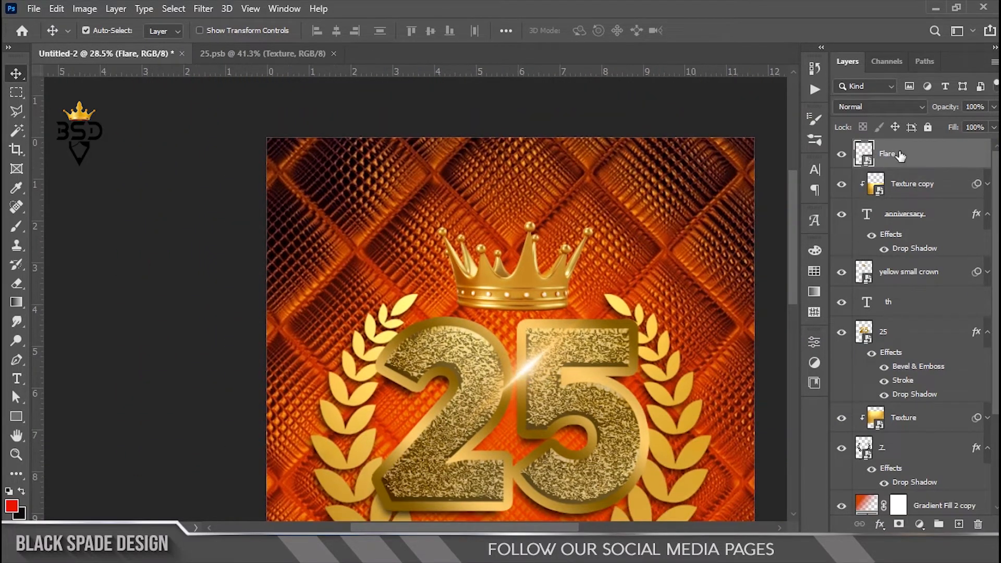
{"action": "left_click", "coordinate": [904, 107]}
{"action": "left_click", "coordinate": [854, 230]}
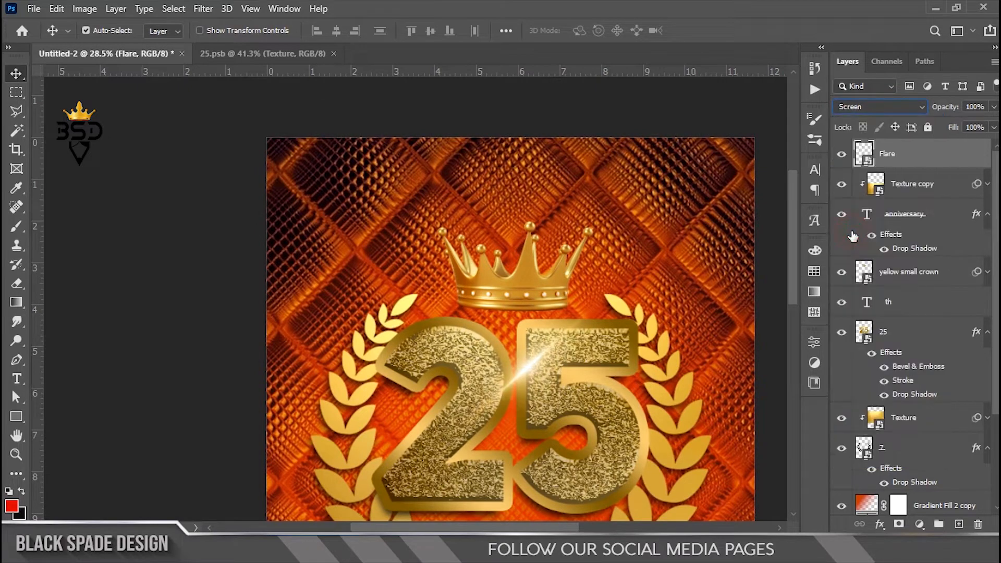
Rotate the flare to horizontal, scale it down and position it on the bottom edge of the crown
{"action": "key", "text": "ctrl+t"}
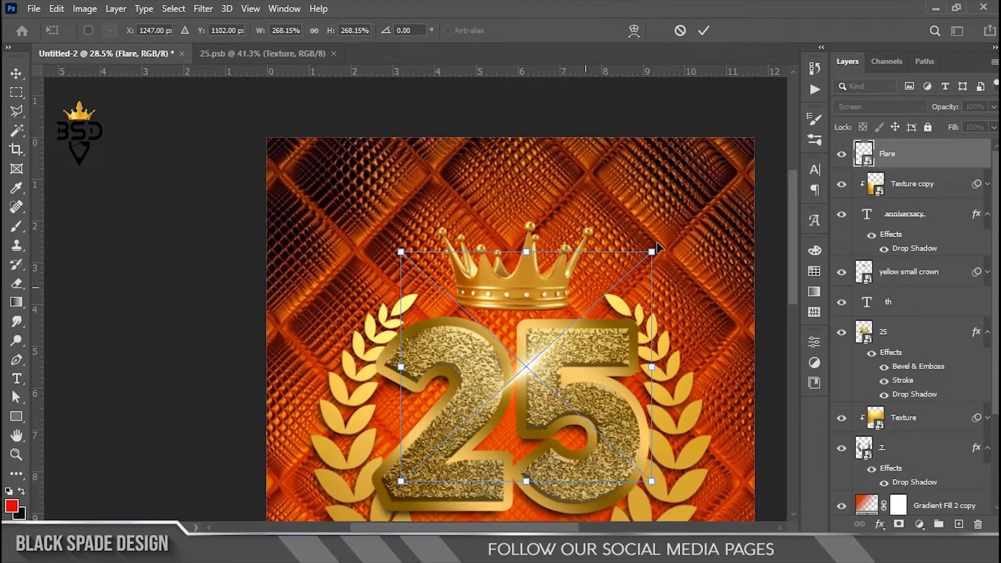
{"action": "left_click_drag", "start_coordinate": [653, 242], "coordinate": [720, 367]}
{"action": "left_click_drag", "start_coordinate": [577, 390], "coordinate": [569, 332]}
{"action": "left_click_drag", "start_coordinate": [707, 326], "coordinate": [669, 290]}
{"action": "key", "text": "Return"}
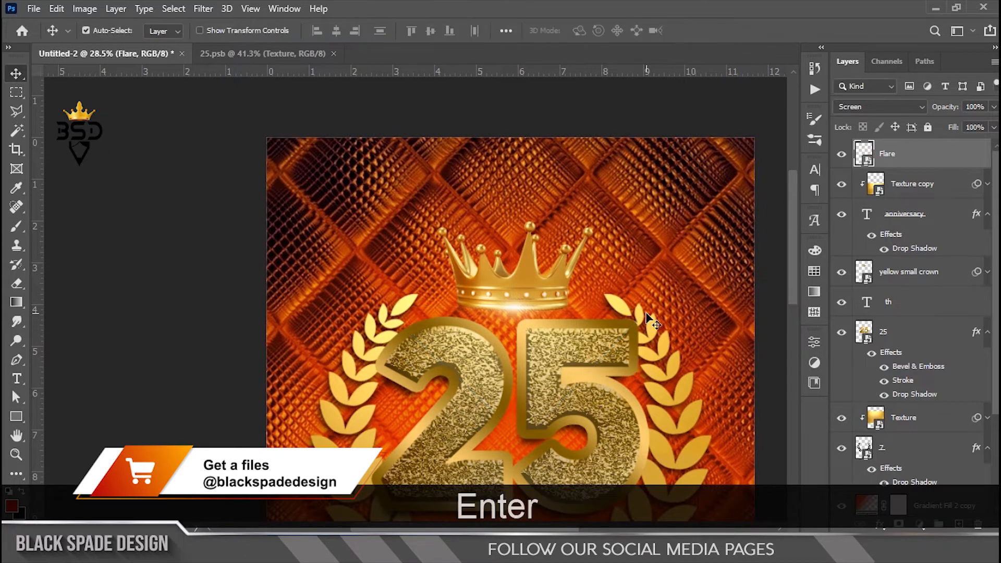
Duplicate the flare straight down onto the bottom edge of the ANNIVERSARY text
{"action": "scroll", "coordinate": [565, 320], "scroll_direction": "down", "scroll_amount": 1}
{"action": "left_click_drag", "start_coordinate": [544, 388], "coordinate": [566, 248]}
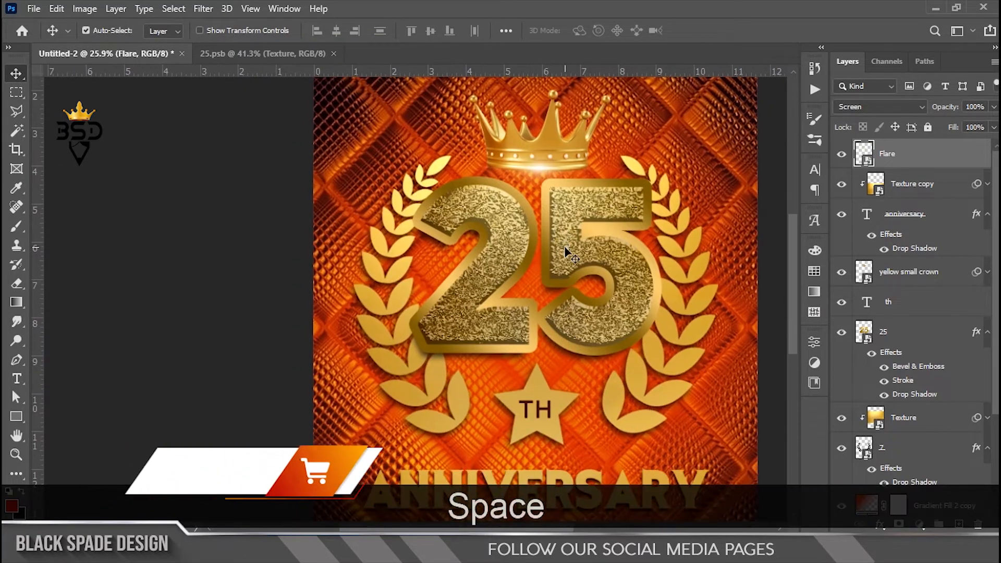
{"action": "left_click_drag", "start_coordinate": [543, 167], "coordinate": [554, 464]}
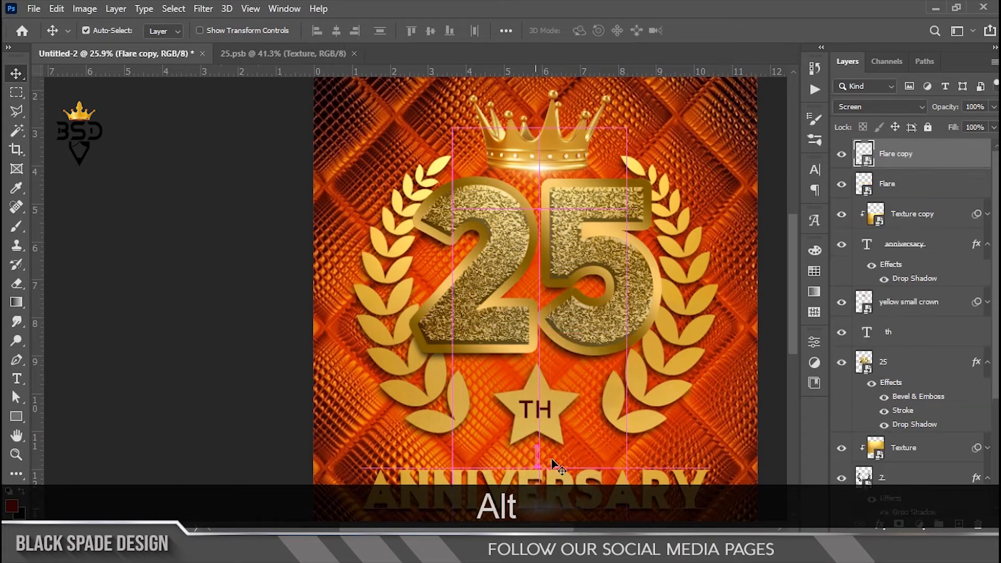
{"action": "scroll", "coordinate": [555, 437], "scroll_direction": "up", "scroll_amount": 4}
{"action": "left_click_drag", "start_coordinate": [554, 426], "coordinate": [543, 144]}
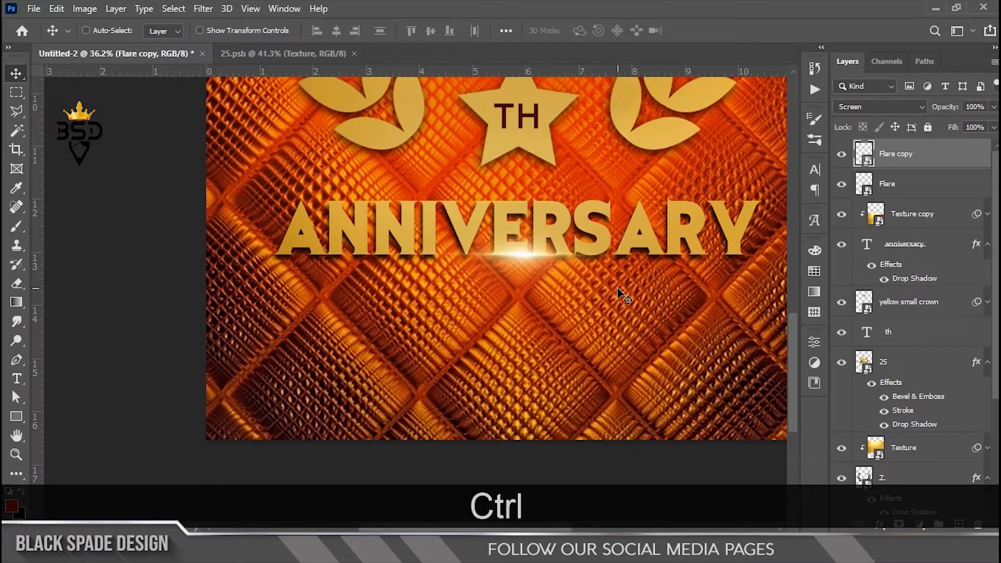
Widen the flare copy under ANNIVERSARY and set its opacity to 85%
{"action": "key", "text": "ctrl+t"}
{"action": "left_click_drag", "start_coordinate": [692, 256], "coordinate": [728, 254]}
{"action": "key", "text": "Return"}
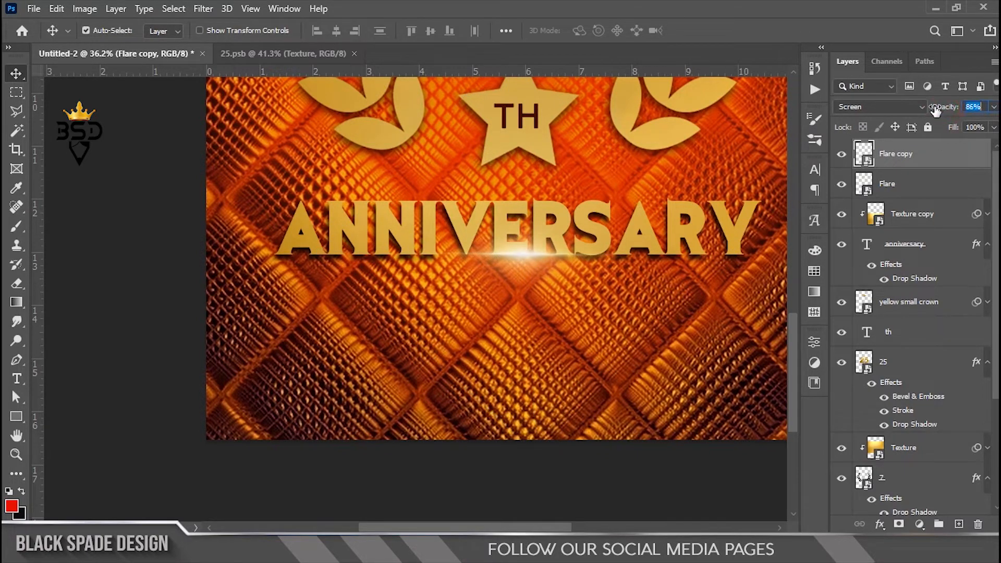
{"action": "scroll", "coordinate": [529, 194], "scroll_direction": "down", "scroll_amount": 8}
{"action": "scroll", "coordinate": [417, 399], "scroll_direction": "up", "scroll_amount": 2}
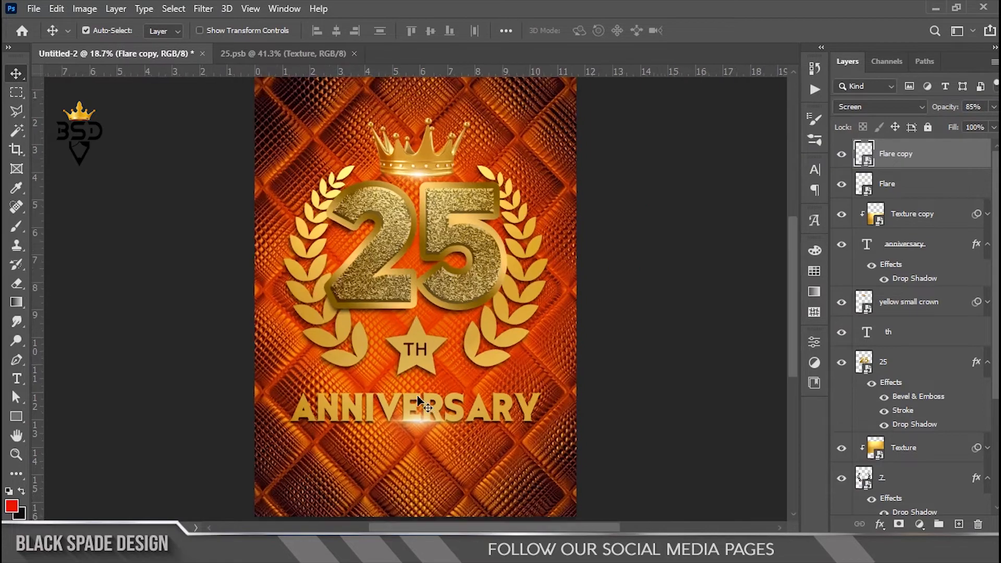
Copy the text under "New" in the lorem ipsum Notepad file, from "Lorem ipsum dolor" through "Vivamus in tempor dolor."
{"action": "key", "text": "space"}
{"action": "left_click_drag", "start_coordinate": [415, 399], "coordinate": [461, 296]}
{"action": "left_click", "coordinate": [611, 553]}
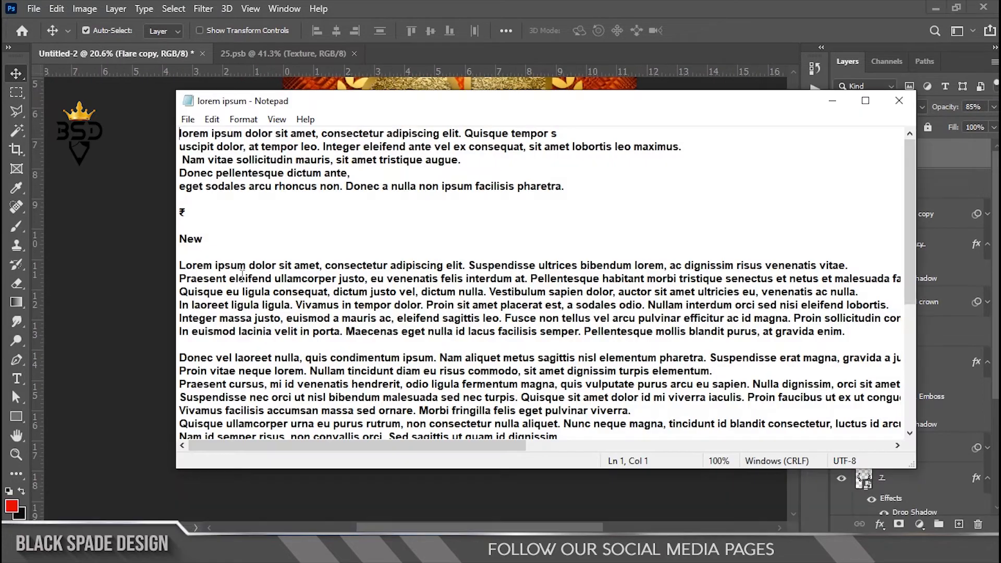
{"action": "left_click_drag", "start_coordinate": [180, 267], "coordinate": [423, 305]}
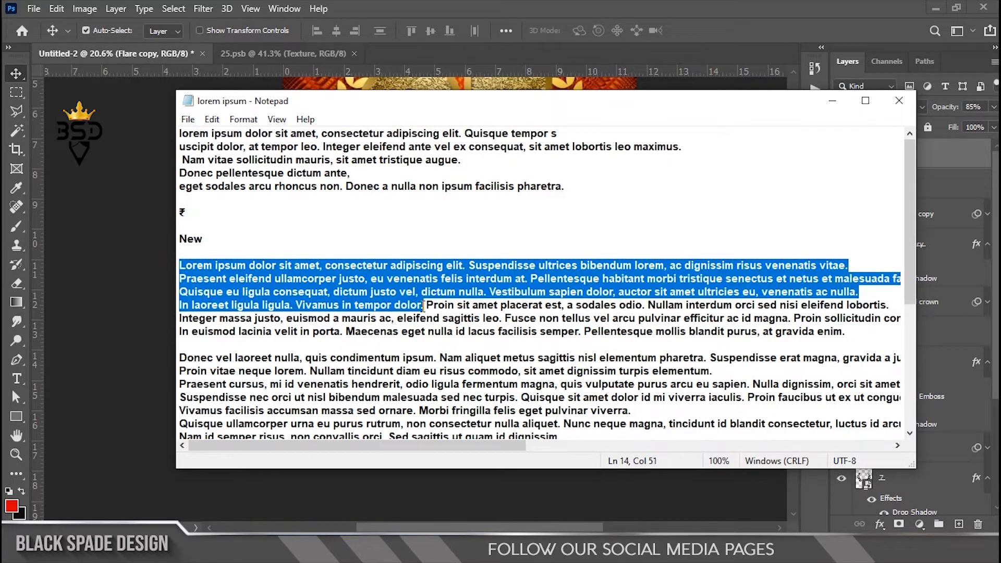
{"action": "key", "text": "ctrl+c"}
{"action": "left_click", "coordinate": [832, 101]}
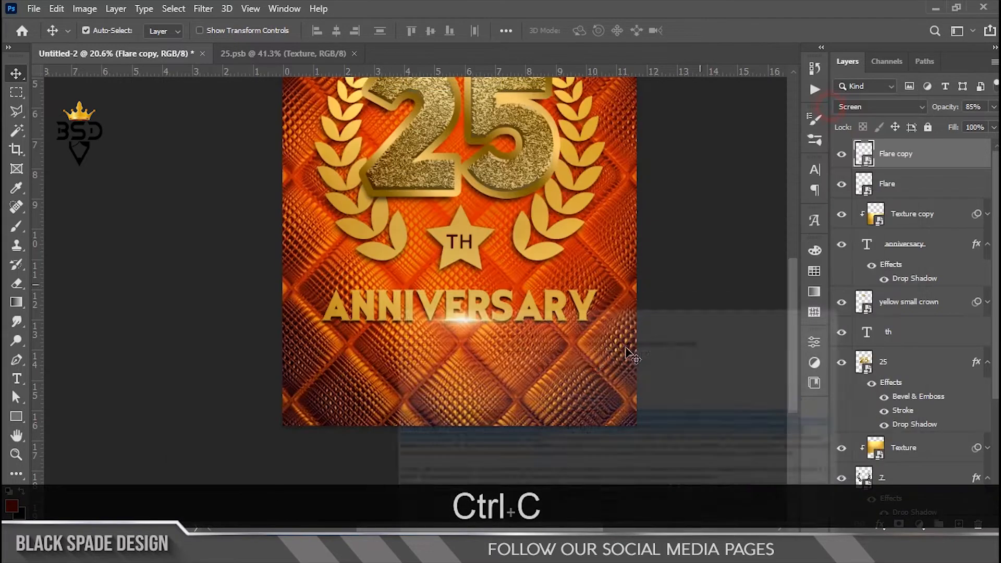
Paste the copied lorem ipsum paragraph into a new text layer below the ANNIVERSARY text
{"action": "key", "text": "t"}
{"action": "left_click", "coordinate": [448, 361]}
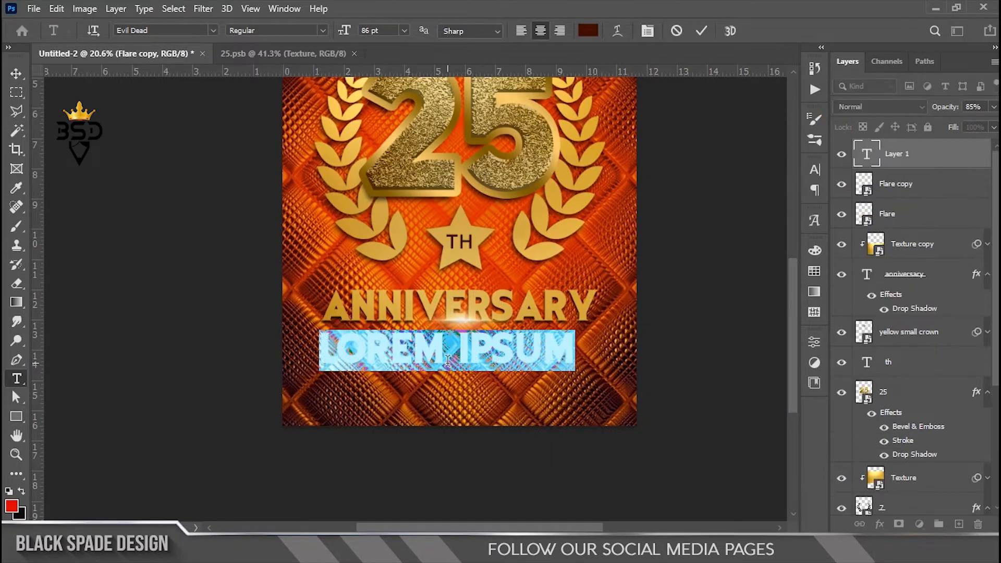
{"action": "key", "text": "ctrl+v"}
Format the whole pasted paragraph in white Arial at 8 pt
{"action": "key", "text": "ctrl+a"}
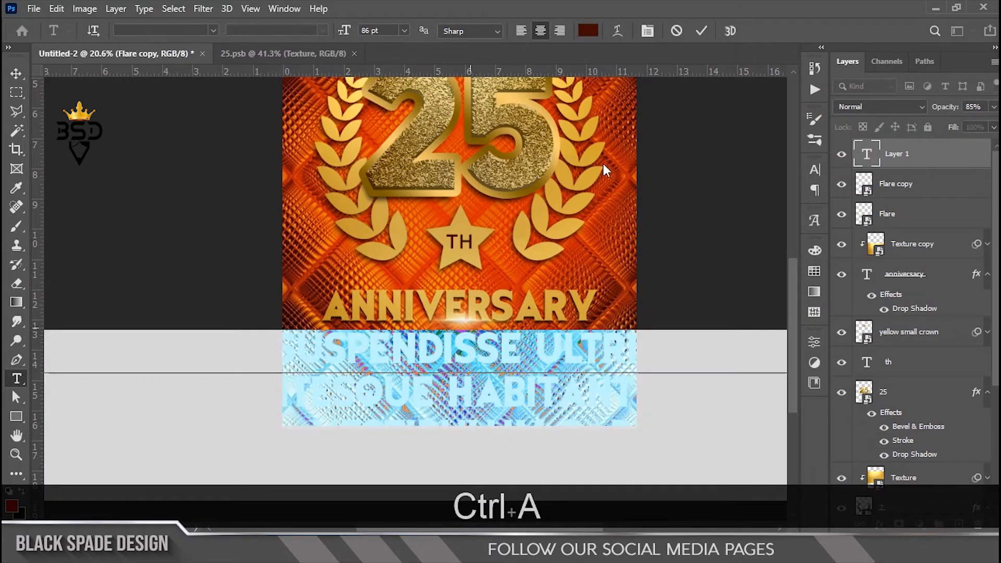
{"action": "left_click", "coordinate": [588, 30]}
{"action": "left_click", "coordinate": [620, 209]}
{"action": "left_click", "coordinate": [914, 206]}
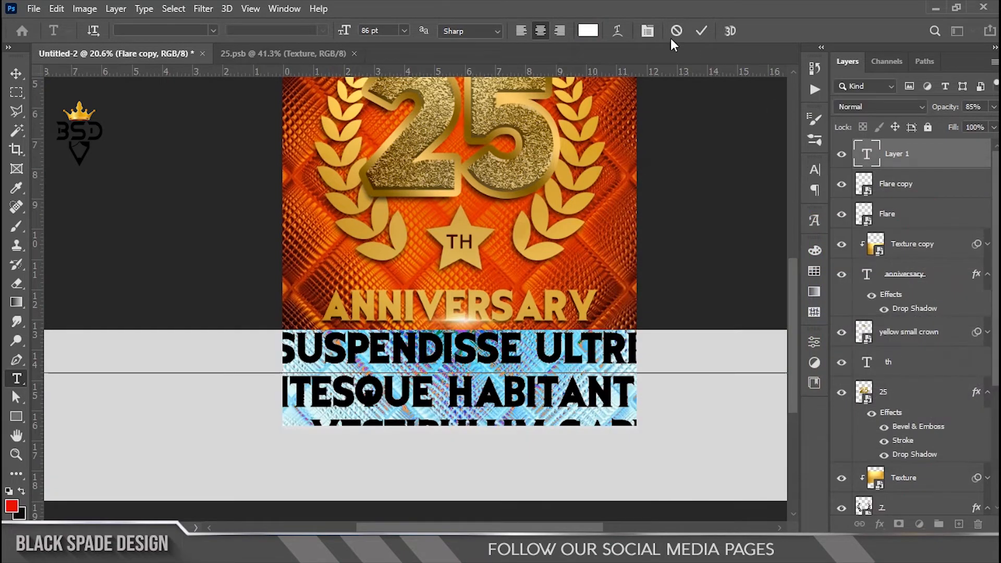
{"action": "left_click", "coordinate": [647, 31]}
{"action": "left_click", "coordinate": [727, 190]}
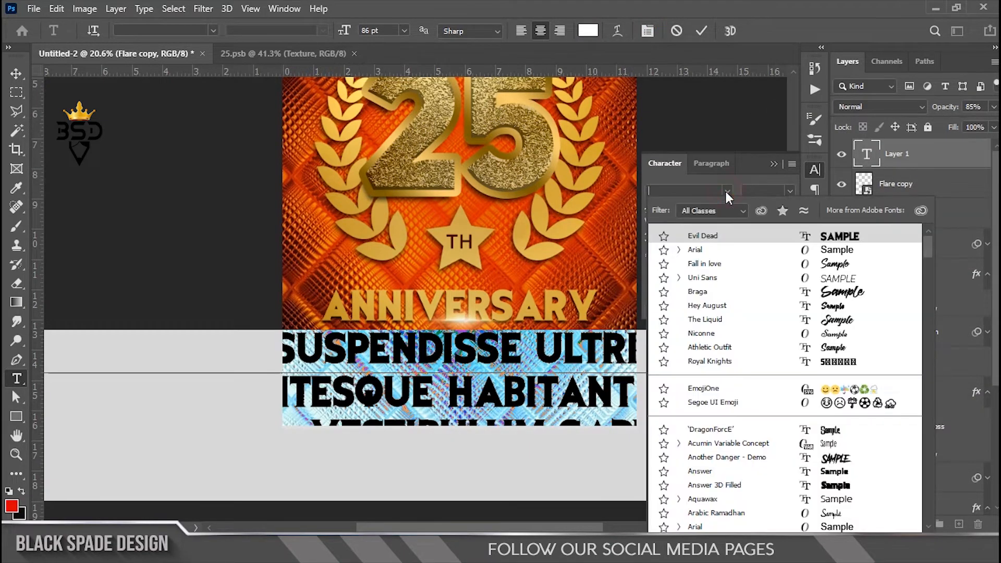
{"action": "left_click", "coordinate": [696, 250]}
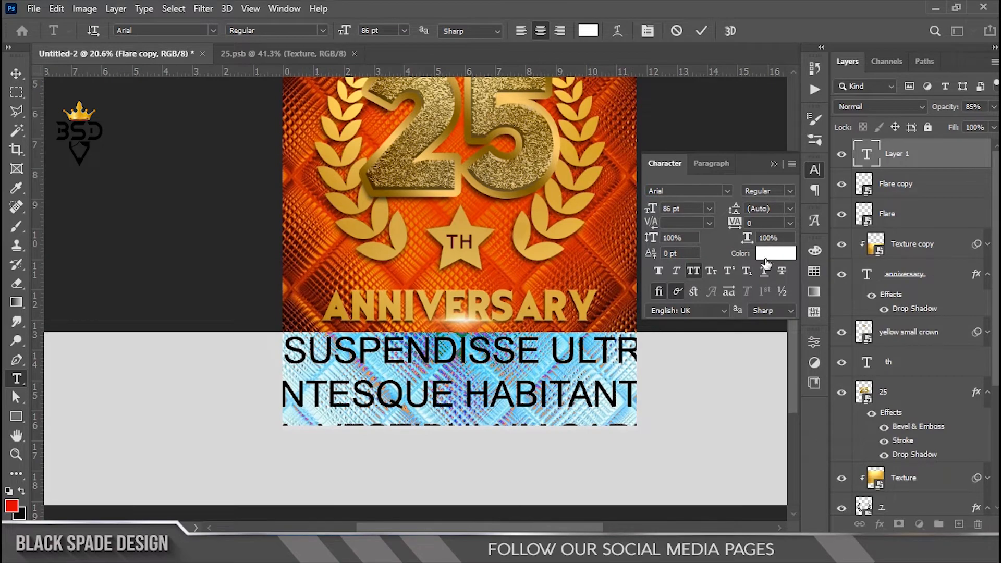
{"action": "left_click_drag", "start_coordinate": [651, 211], "coordinate": [595, 209]}
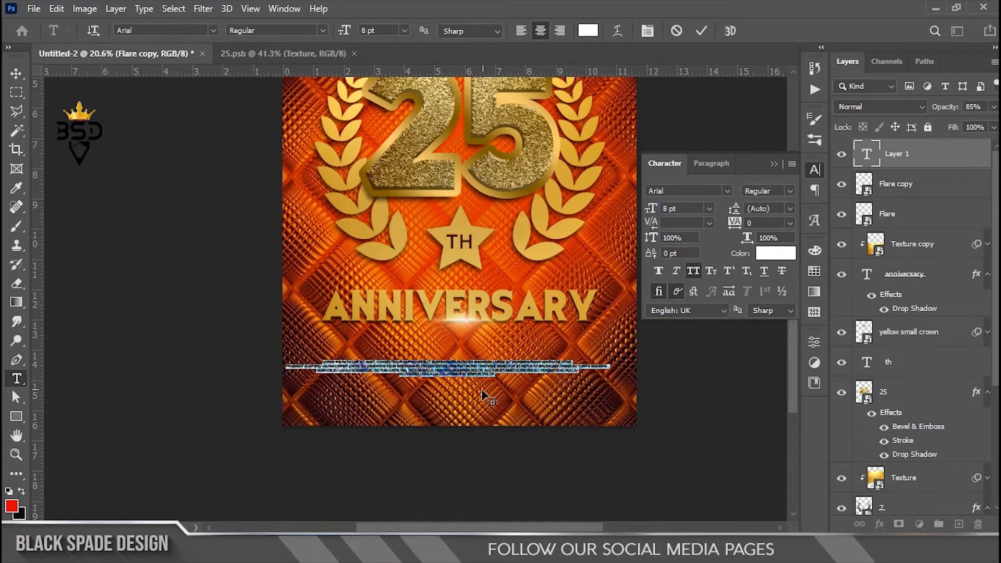
Break the paragraph's second line after PELLENTESQUE, then join its last two lines and break them again before ULTRICIES EU
{"action": "scroll", "coordinate": [441, 404], "scroll_direction": "up", "scroll_amount": 5}
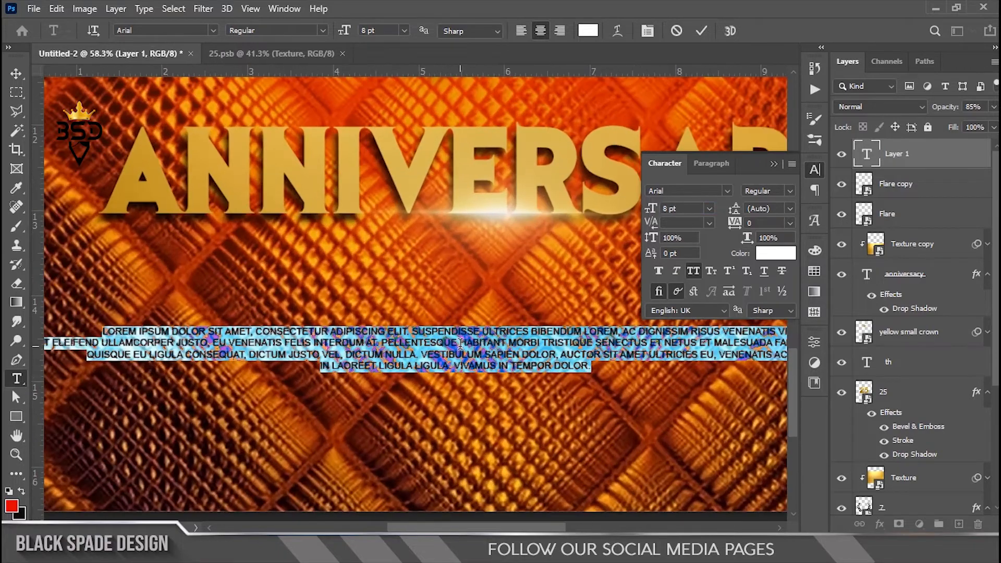
{"action": "scroll", "coordinate": [460, 343], "scroll_direction": "down", "scroll_amount": 1}
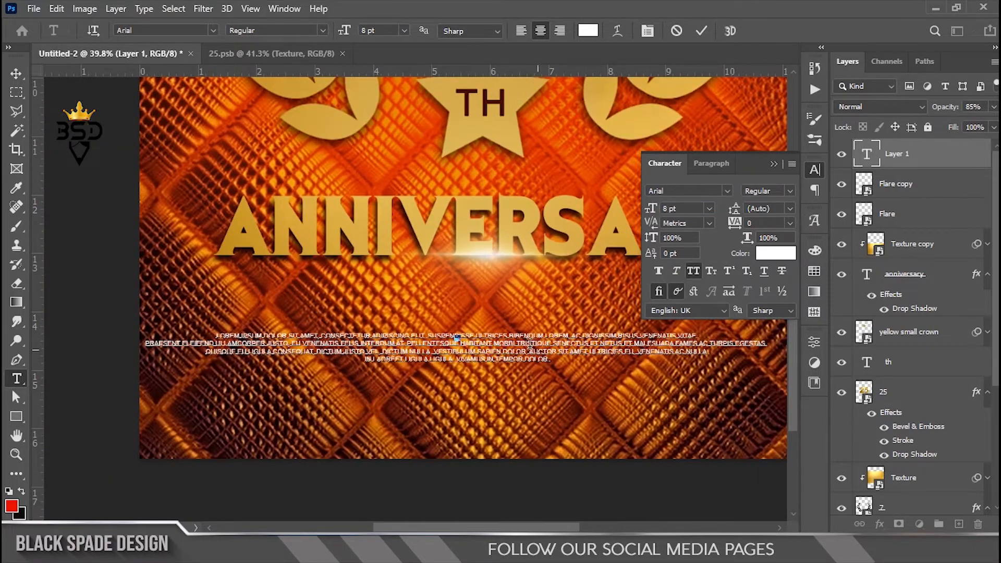
{"action": "key", "text": "Return"}
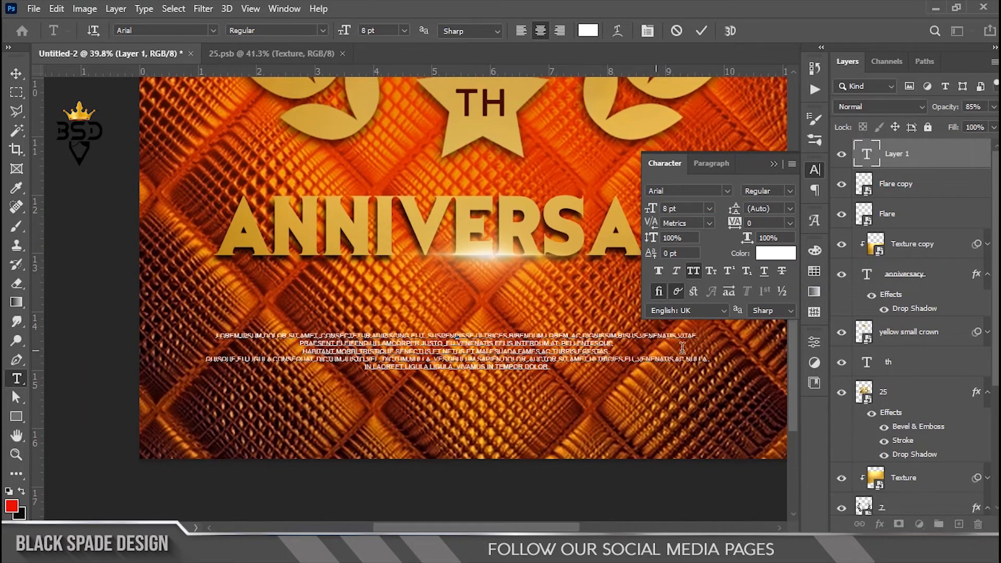
{"action": "left_click_drag", "start_coordinate": [708, 359], "coordinate": [561, 366]}
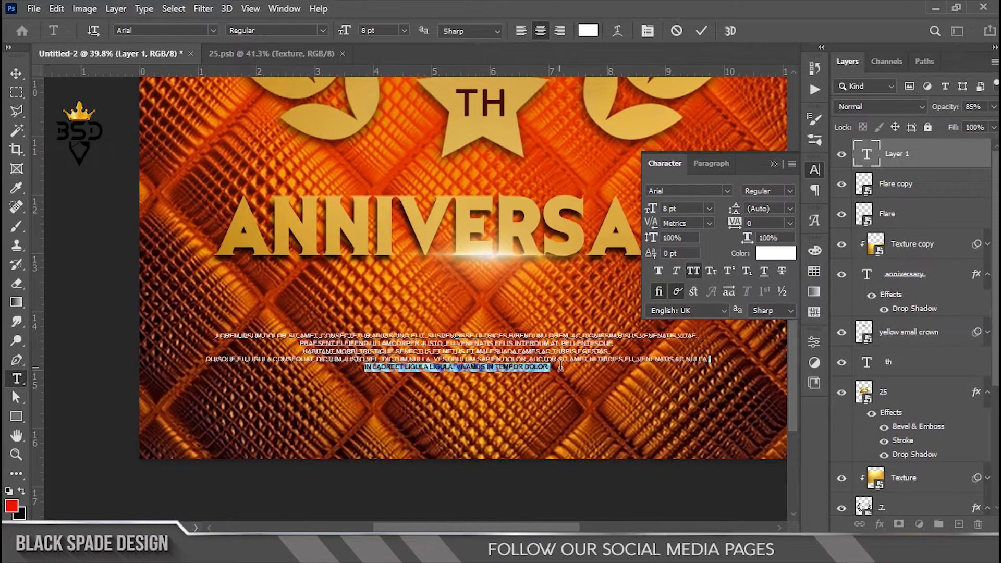
{"action": "left_click", "coordinate": [362, 369]}
{"action": "key", "text": "BackSpace"}
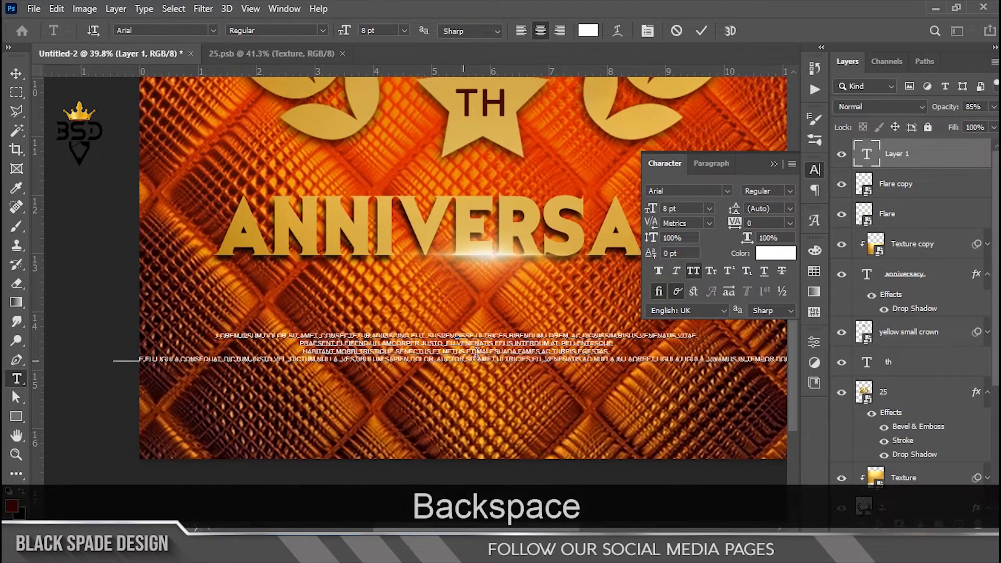
{"action": "key", "text": "Return"}
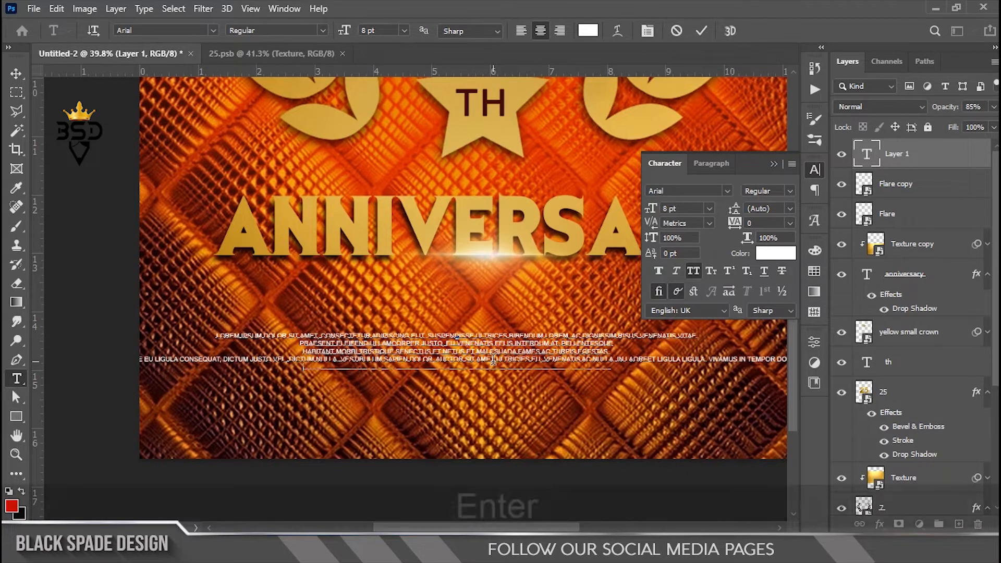
Set the leading of the whole lorem ipsum paragraph to 10.08 pt and commit the text
{"action": "key", "text": "ctrl+a"}
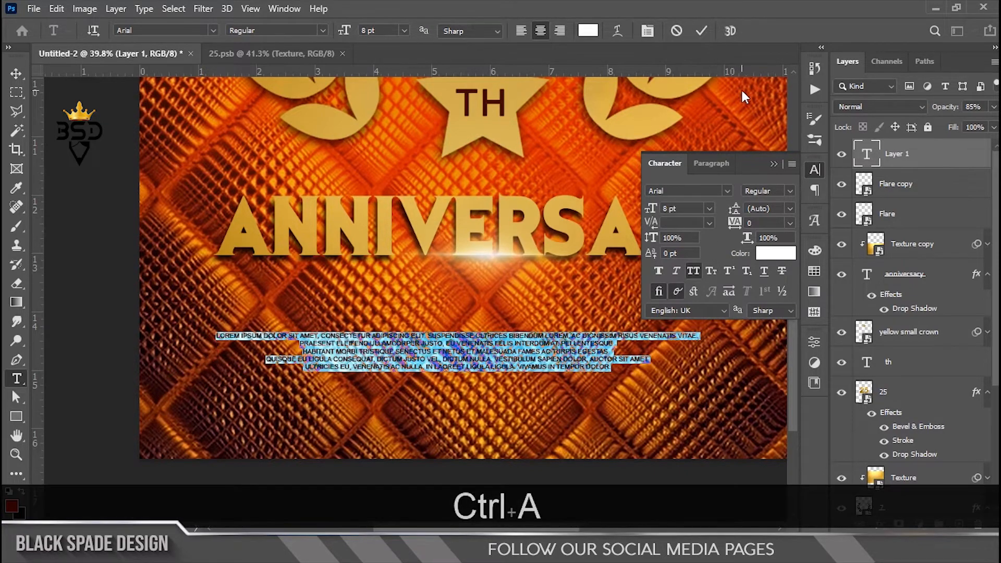
{"action": "left_click_drag", "start_coordinate": [737, 210], "coordinate": [745, 209]}
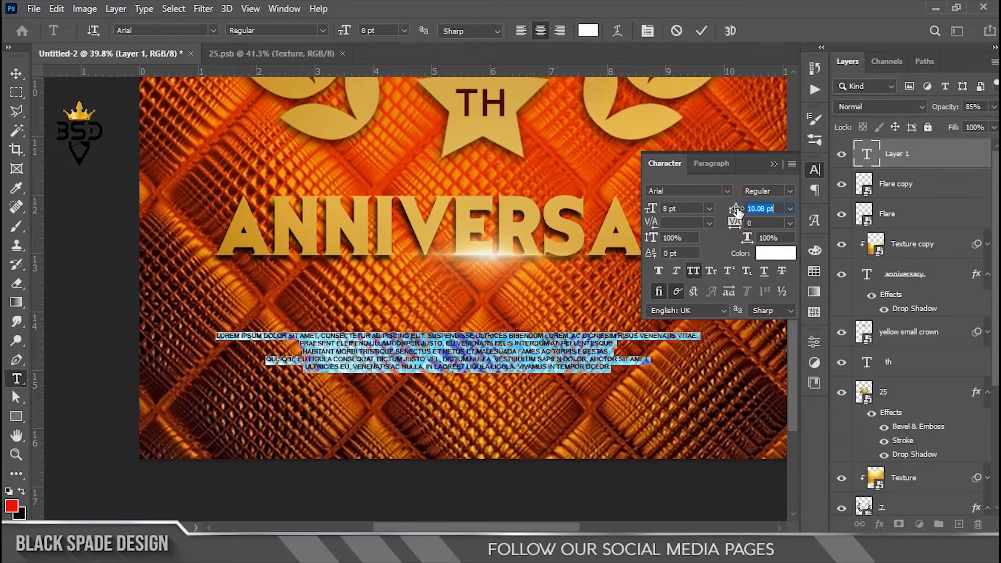
{"action": "left_click", "coordinate": [701, 31]}
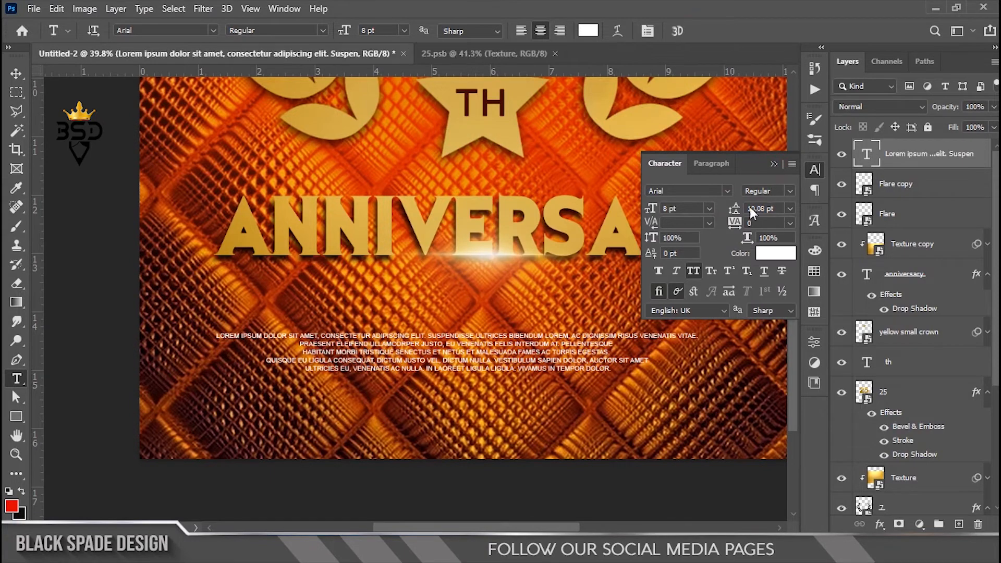
{"action": "left_click", "coordinate": [776, 166]}
Move the paragraph up close beneath ANNIVERSARY and scale it from its centre to about 111%
{"action": "scroll", "coordinate": [534, 326], "scroll_direction": "up", "scroll_amount": 1}
{"action": "scroll", "coordinate": [560, 320], "scroll_direction": "down", "scroll_amount": 2}
{"action": "key", "text": "ctrl+t"}
{"action": "left_click_drag", "start_coordinate": [570, 358], "coordinate": [582, 313]}
{"action": "left_click_drag", "start_coordinate": [685, 292], "coordinate": [711, 288]}
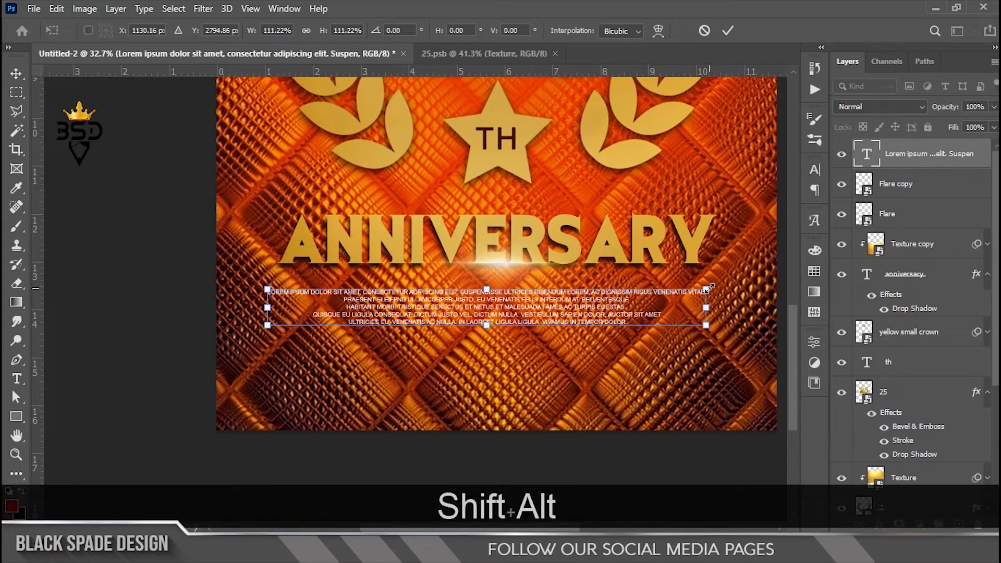
{"action": "key", "text": "Return"}
Apply faux bold to the whole paragraph and set its leading to 13 pt
{"action": "scroll", "coordinate": [495, 342], "scroll_direction": "up", "scroll_amount": 2}
{"action": "double_click", "coordinate": [866, 154]}
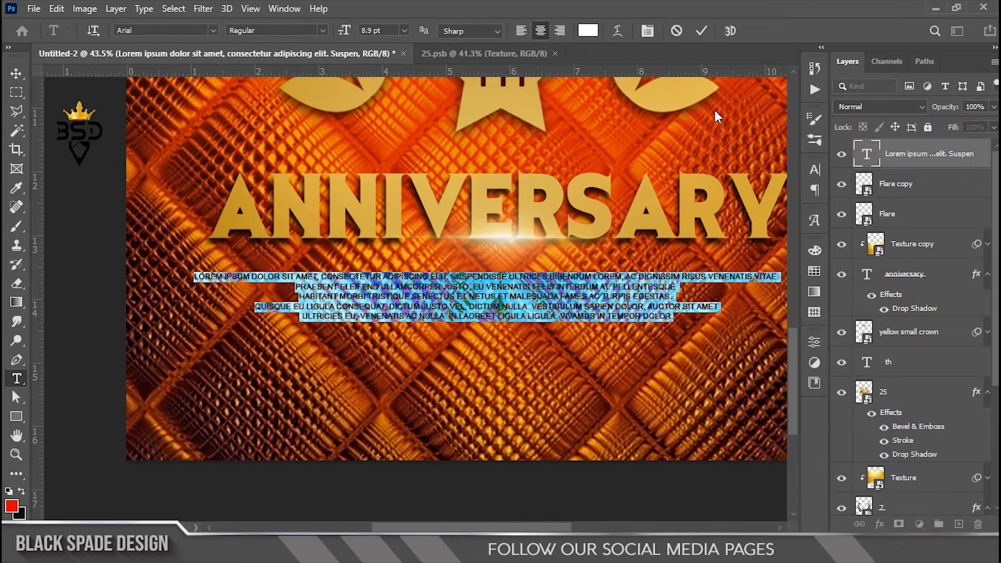
{"action": "left_click", "coordinate": [648, 31]}
{"action": "left_click", "coordinate": [752, 209]}
{"action": "left_click_drag", "start_coordinate": [737, 210], "coordinate": [735, 208]}
{"action": "left_click", "coordinate": [659, 271]}
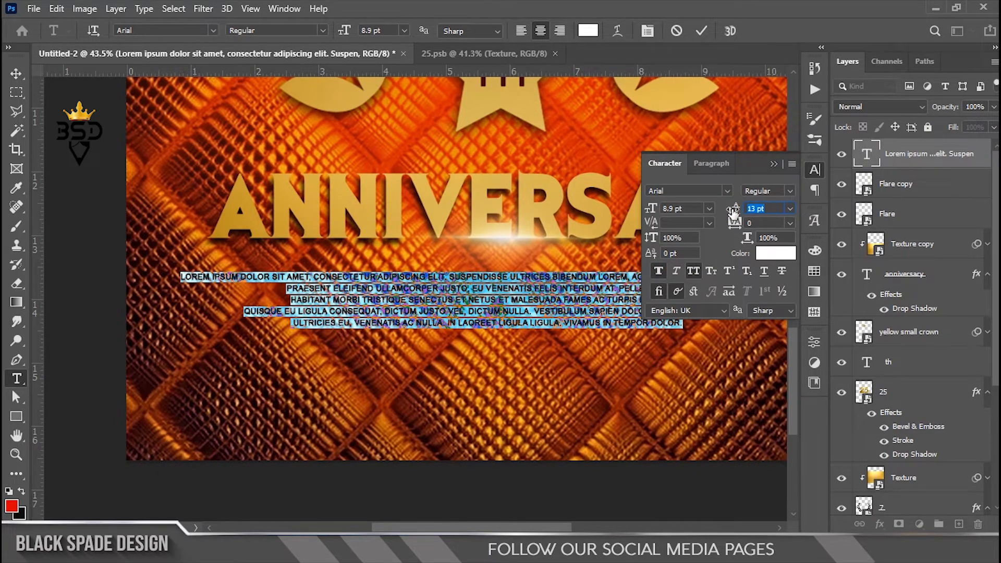
{"action": "left_click", "coordinate": [701, 32]}
Scale the paragraph from its centre to about 101.8% and nudge it slightly upward
{"action": "key", "text": "ctrl+t"}
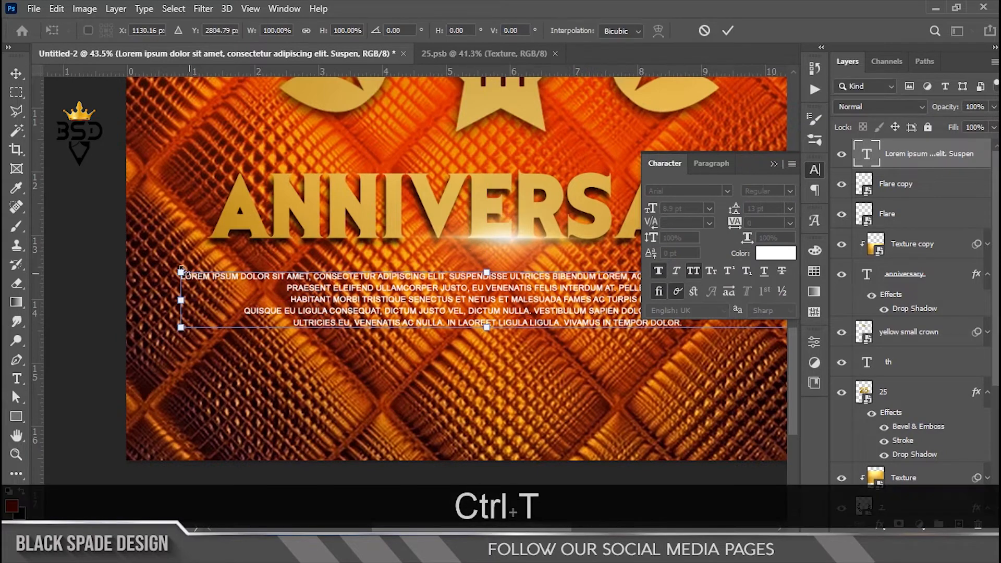
{"action": "left_click_drag", "start_coordinate": [179, 269], "coordinate": [174, 267]}
{"action": "key", "text": "Return"}
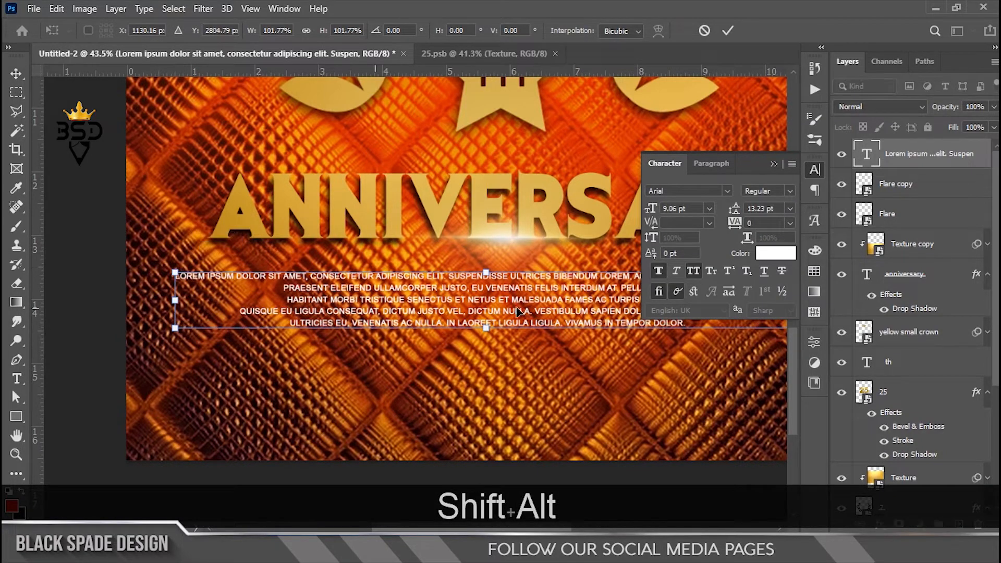
{"action": "scroll", "coordinate": [520, 309], "scroll_direction": "down", "scroll_amount": 3}
{"action": "key", "text": "Up"}
{"action": "key", "text": "Up"}
{"action": "key", "text": "Up"}
{"action": "key", "text": "Up"}
{"action": "key", "text": "Up"}
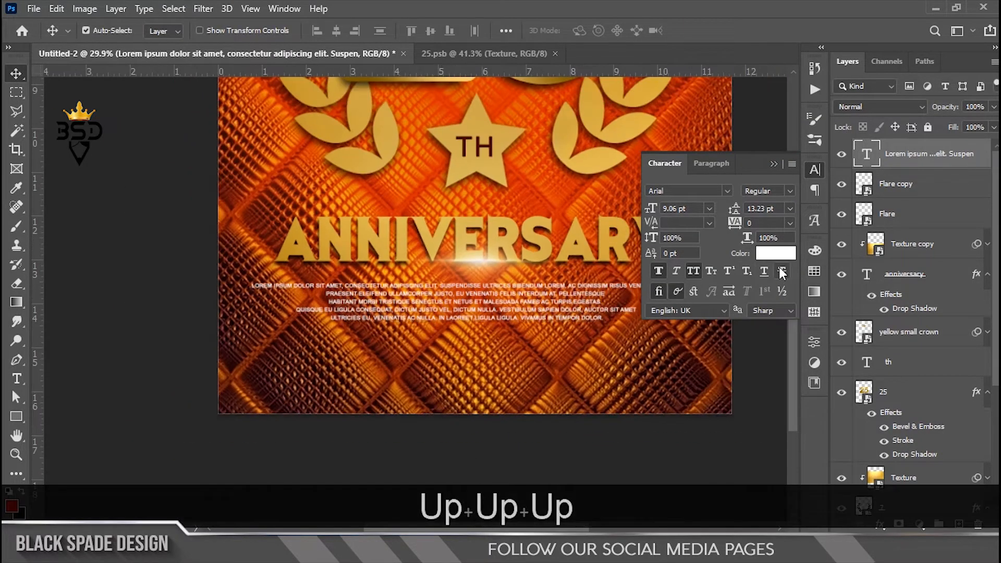
{"action": "left_click", "coordinate": [775, 166]}
Add a new empty layer directly above the Gradient Fill 2 copy layer
{"action": "scroll", "coordinate": [508, 335], "scroll_direction": "up", "scroll_amount": 2}
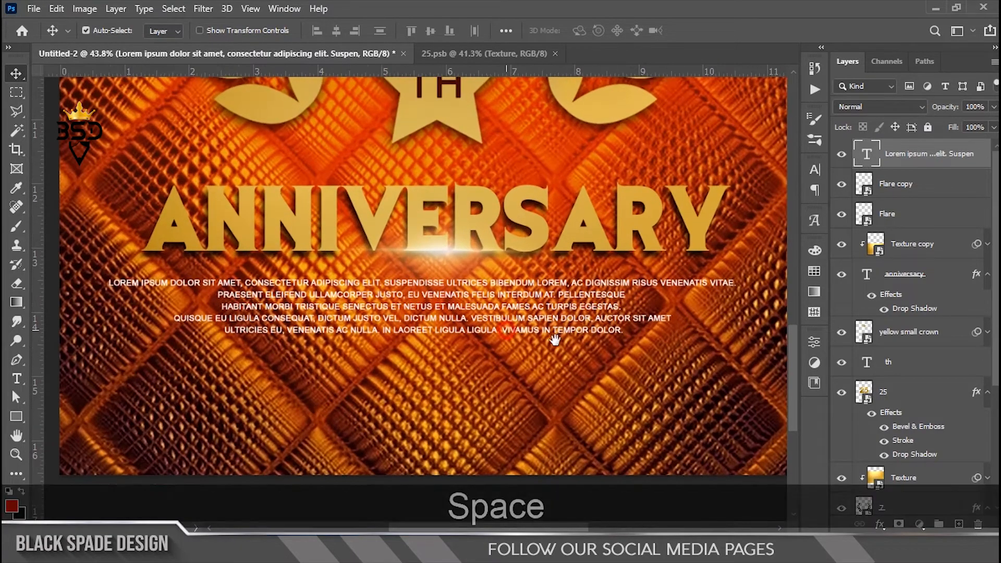
{"action": "left_click_drag", "start_coordinate": [509, 335], "coordinate": [559, 344]}
{"action": "key", "text": "ctrl+0"}
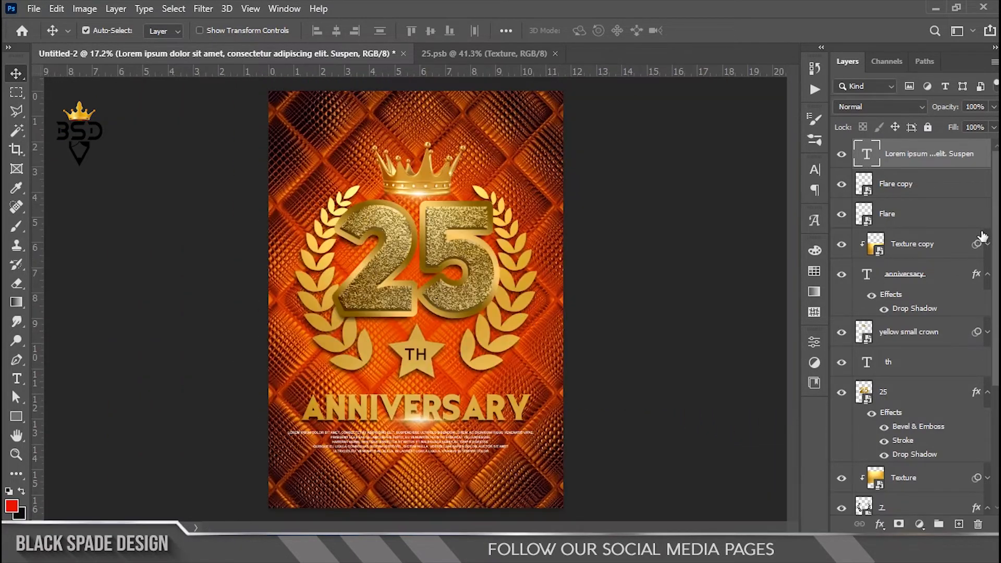
{"action": "scroll", "coordinate": [913, 324], "scroll_direction": "down", "scroll_amount": 4}
{"action": "left_click", "coordinate": [939, 380]}
{"action": "scroll", "coordinate": [396, 396], "scroll_direction": "up", "scroll_amount": 3}
{"action": "left_click_drag", "start_coordinate": [394, 401], "coordinate": [447, 306]}
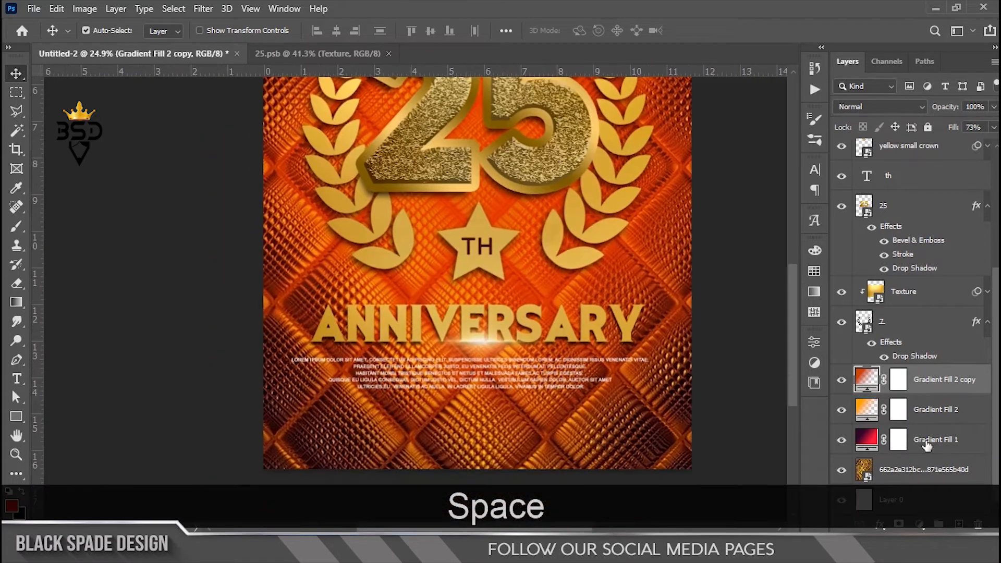
{"action": "left_click", "coordinate": [959, 525]}
Activate the Gradient tool with the red-to-transparent preset from the Basics group
{"action": "right_click", "coordinate": [18, 304]}
{"action": "left_click", "coordinate": [38, 299]}
{"action": "left_click", "coordinate": [141, 30]}
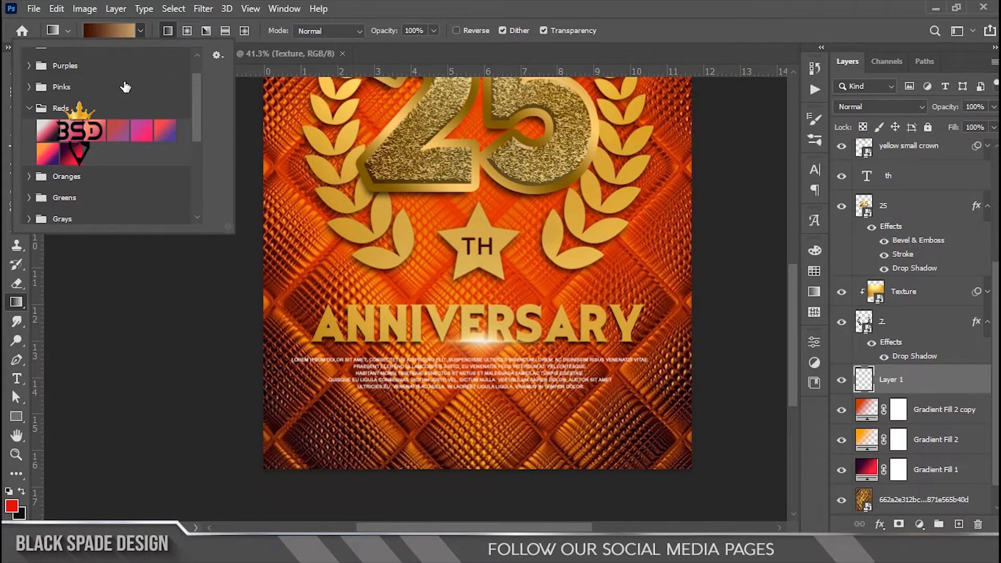
{"action": "scroll", "coordinate": [126, 68], "scroll_direction": "up", "scroll_amount": 2}
{"action": "left_click", "coordinate": [29, 58]}
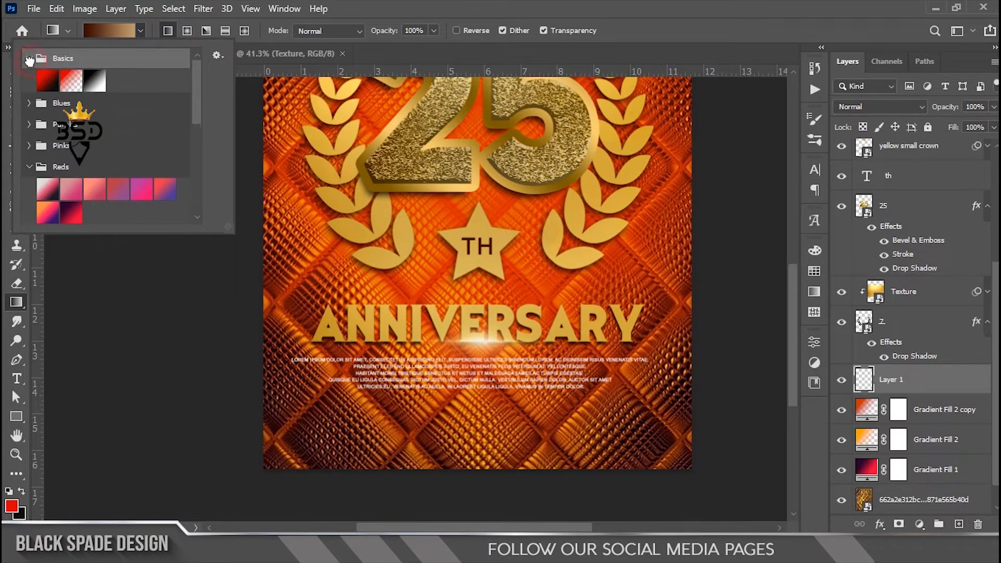
{"action": "left_click", "coordinate": [71, 81]}
Recolour the gradient's starting colour stop with a reddish brown sampled from the poster's lower background
{"action": "left_click", "coordinate": [112, 32]}
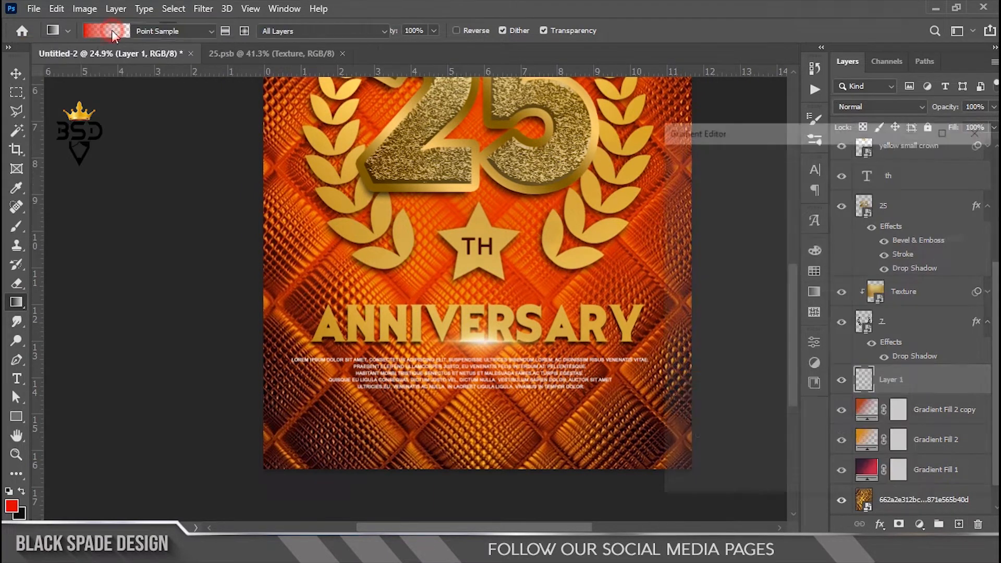
{"action": "left_click", "coordinate": [976, 398]}
{"action": "left_click_drag", "start_coordinate": [976, 398], "coordinate": [971, 439]}
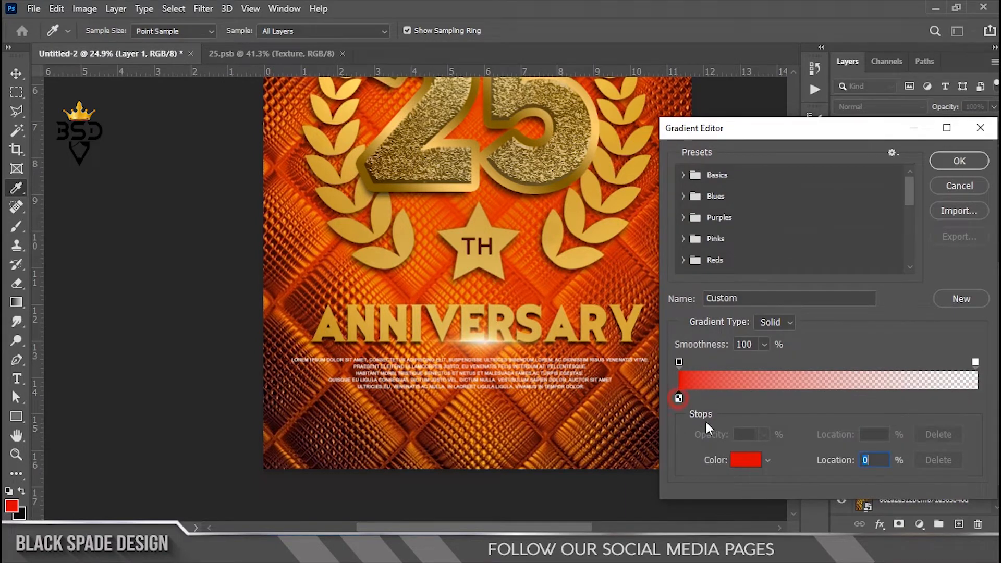
{"action": "left_click", "coordinate": [744, 459]}
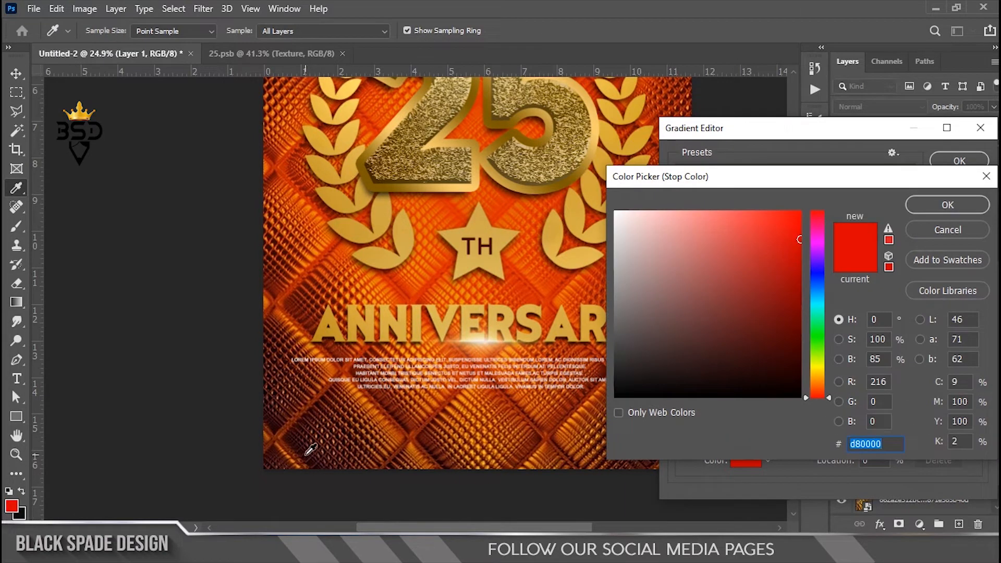
{"action": "left_click", "coordinate": [306, 454]}
{"action": "left_click", "coordinate": [370, 415]}
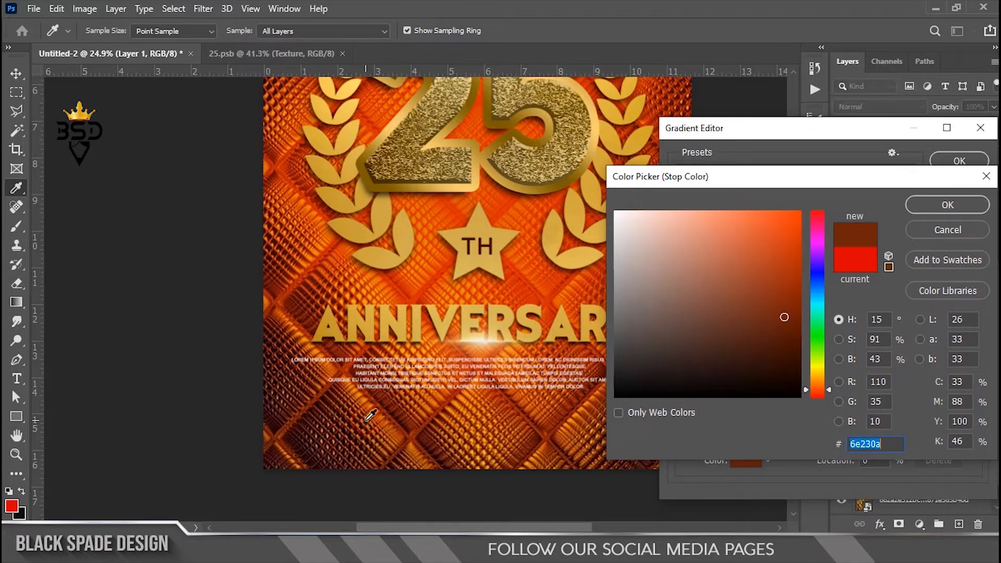
{"action": "left_click", "coordinate": [366, 417]}
{"action": "left_click", "coordinate": [948, 205]}
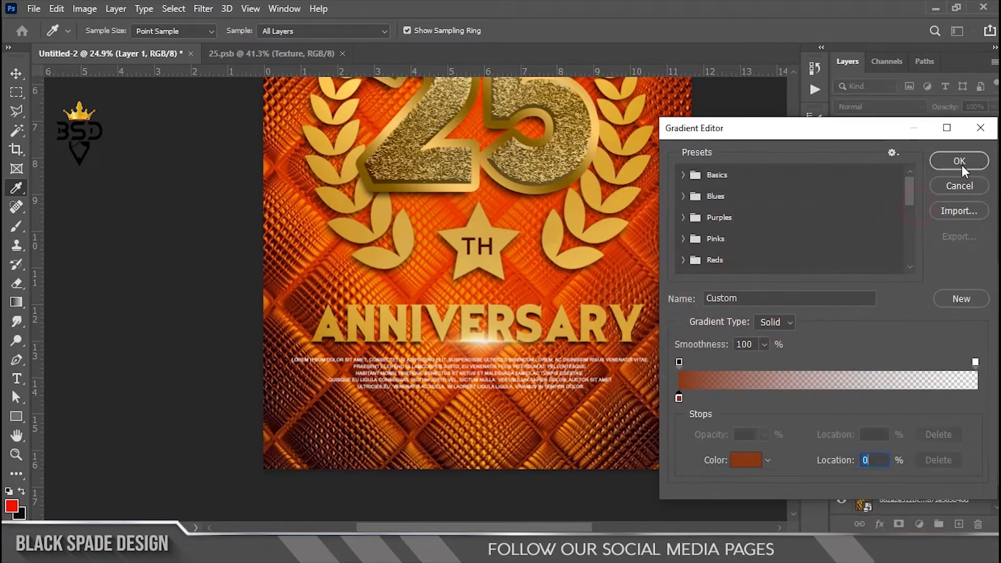
{"action": "left_click", "coordinate": [960, 161]}
Draw a vertical linear gradient on Layer 1 from the poster's bottom edge up to the star
{"action": "key", "text": "ctrl+0"}
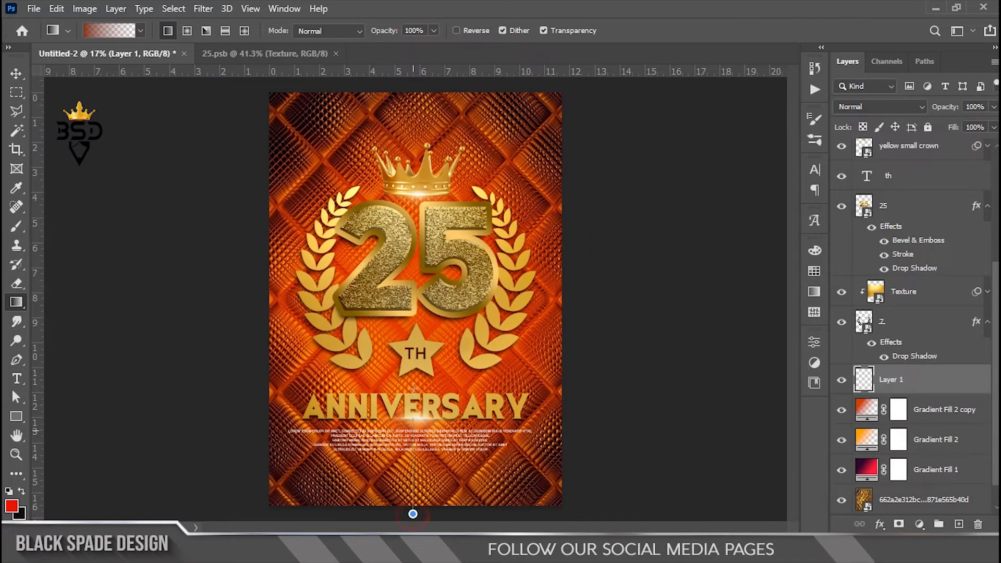
{"action": "left_click_drag", "start_coordinate": [418, 495], "coordinate": [418, 330]}
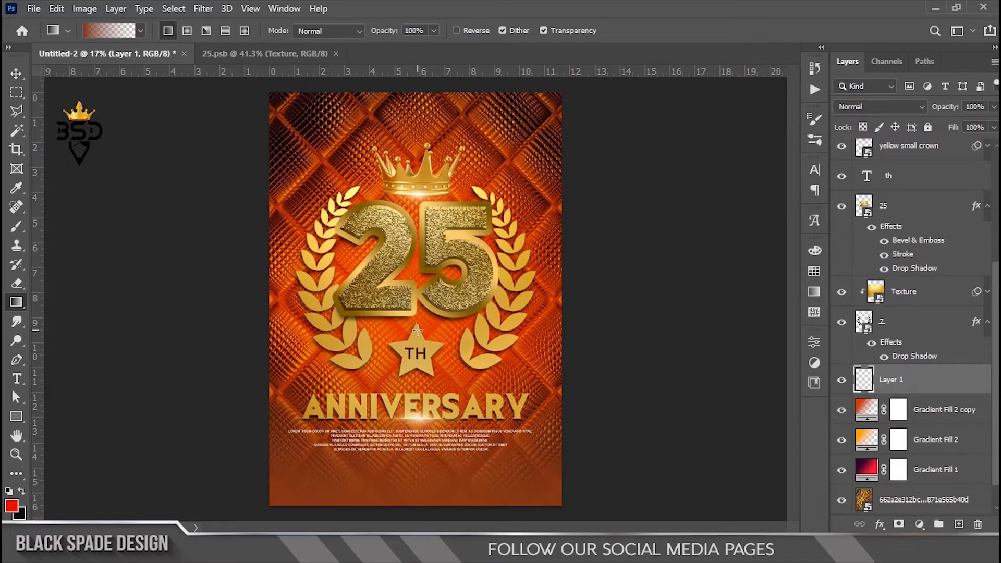
{"action": "scroll", "coordinate": [417, 365], "scroll_direction": "down", "scroll_amount": 3}
{"action": "scroll", "coordinate": [414, 462], "scroll_direction": "up", "scroll_amount": 6}
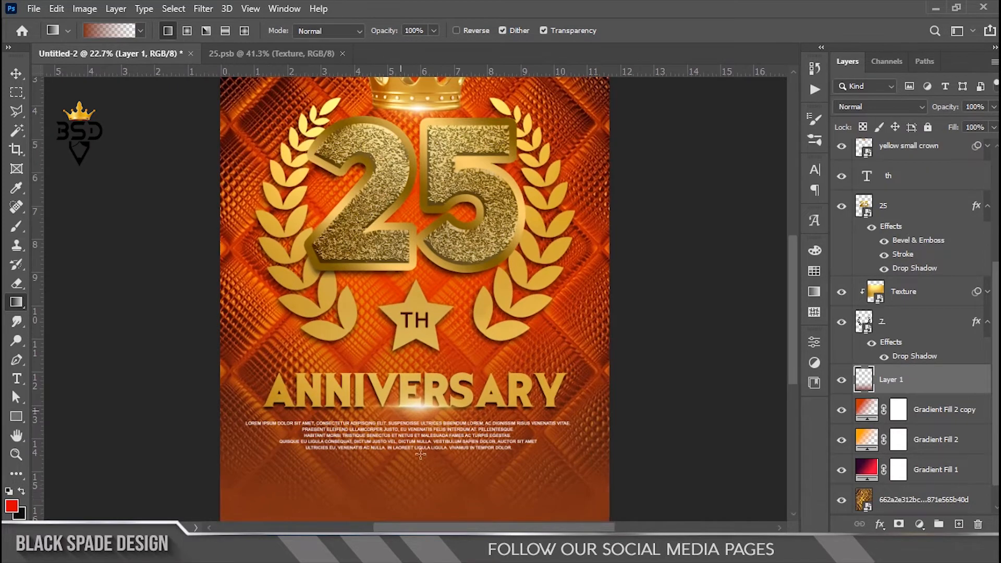
Add a Color Overlay effect to the gradient on Layer 1
{"action": "key", "text": "space"}
{"action": "left_click_drag", "start_coordinate": [429, 460], "coordinate": [446, 312]}
{"action": "key", "text": "v"}
{"action": "scroll", "coordinate": [447, 317], "scroll_direction": "up", "scroll_amount": 1}
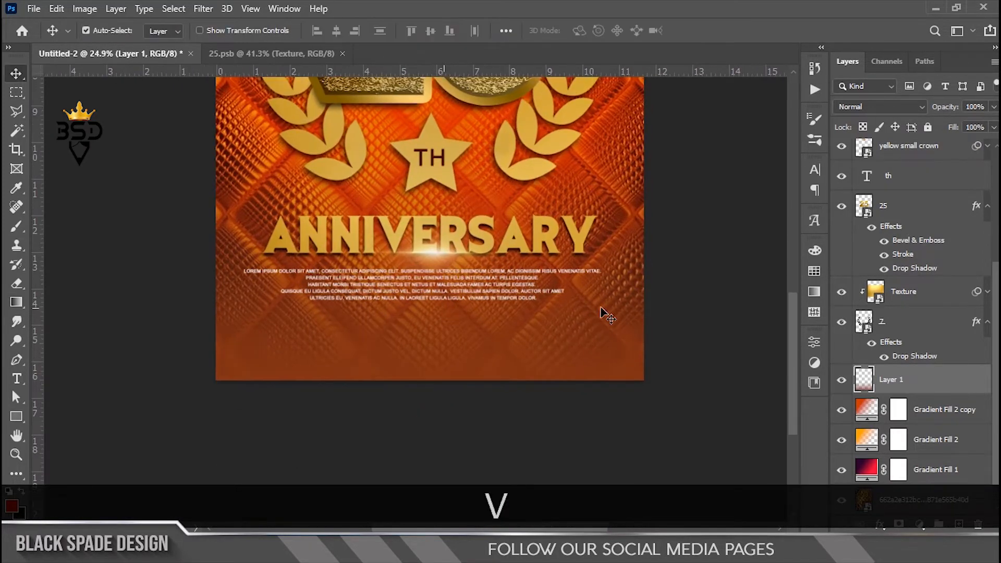
{"action": "left_click", "coordinate": [881, 524]}
{"action": "left_click", "coordinate": [925, 466]}
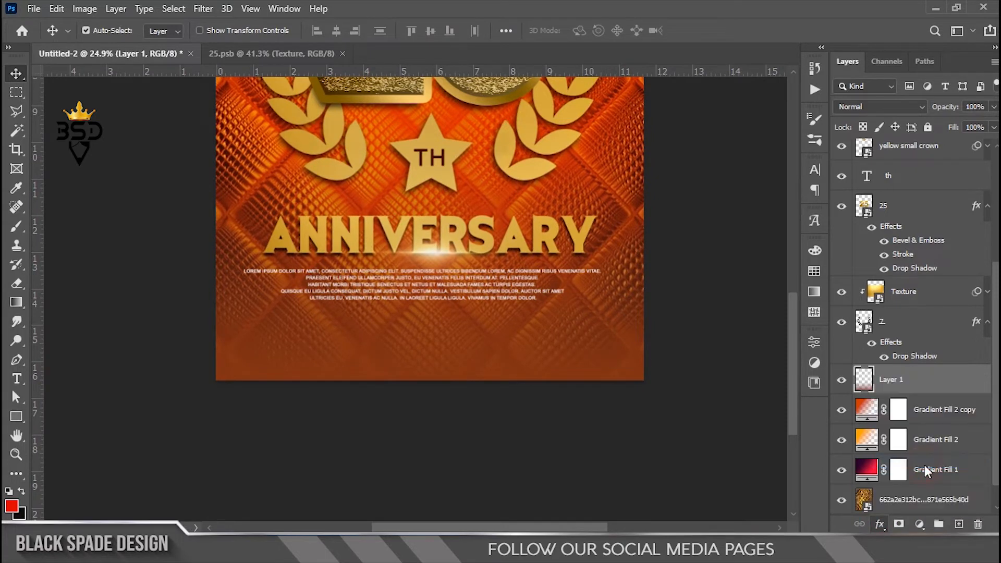
{"action": "left_click_drag", "start_coordinate": [568, 183], "coordinate": [651, 217]}
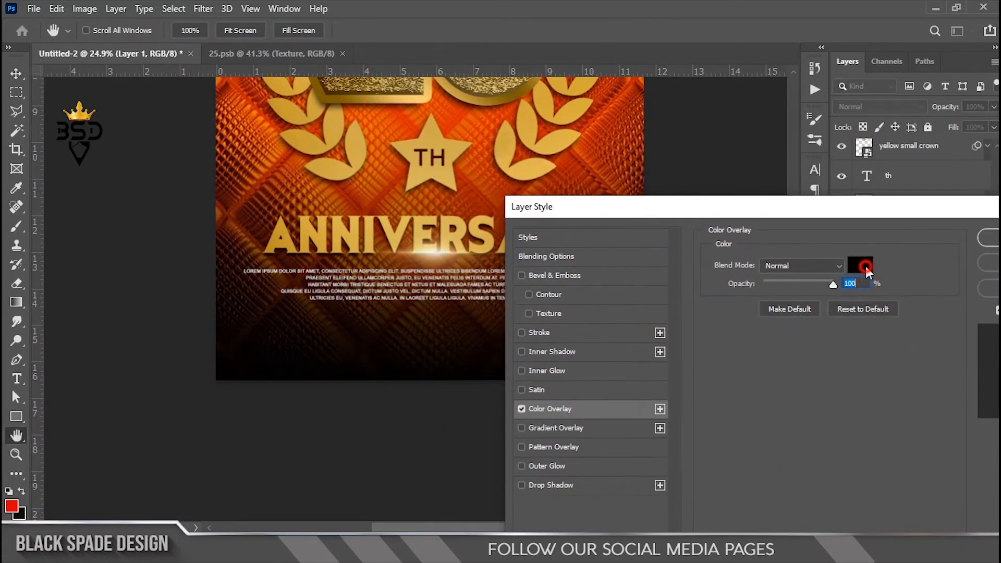
Set the overlay colour to dark red-brown 551203 and apply the layer style
{"action": "left_click", "coordinate": [861, 266]}
{"action": "left_click", "coordinate": [291, 181]}
{"action": "left_click", "coordinate": [287, 183]}
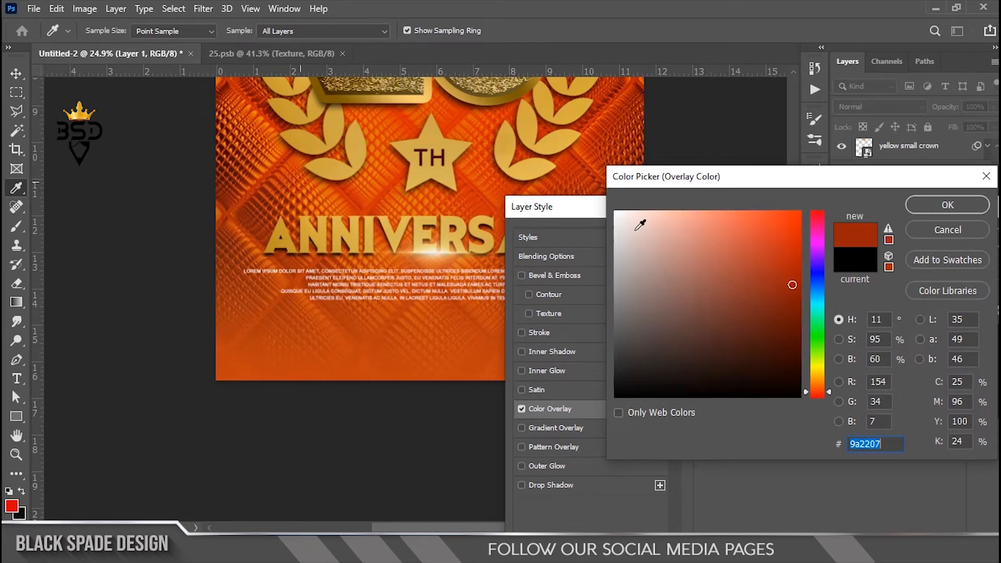
{"action": "left_click_drag", "start_coordinate": [784, 296], "coordinate": [793, 333]}
{"action": "left_click", "coordinate": [792, 334]}
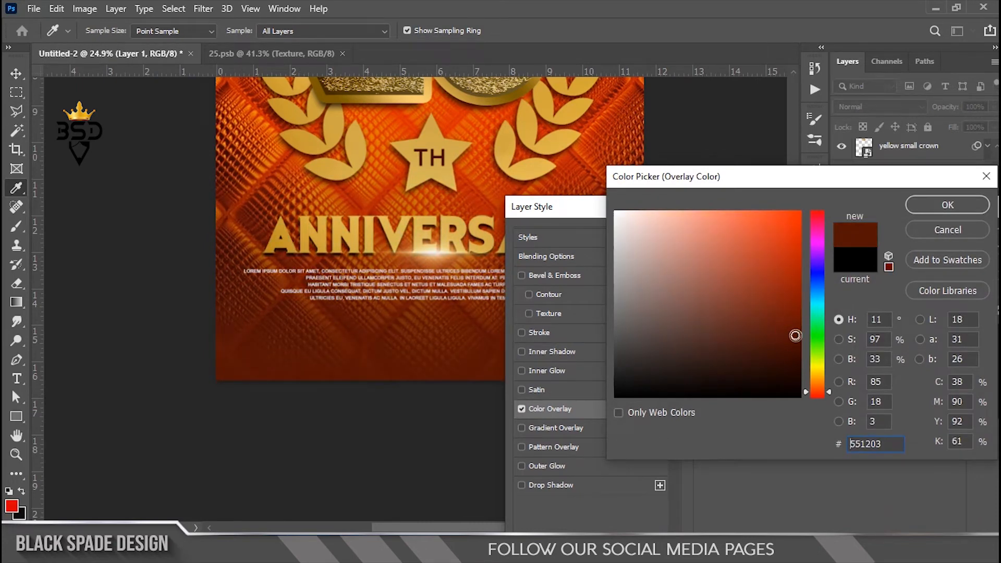
{"action": "left_click", "coordinate": [968, 206]}
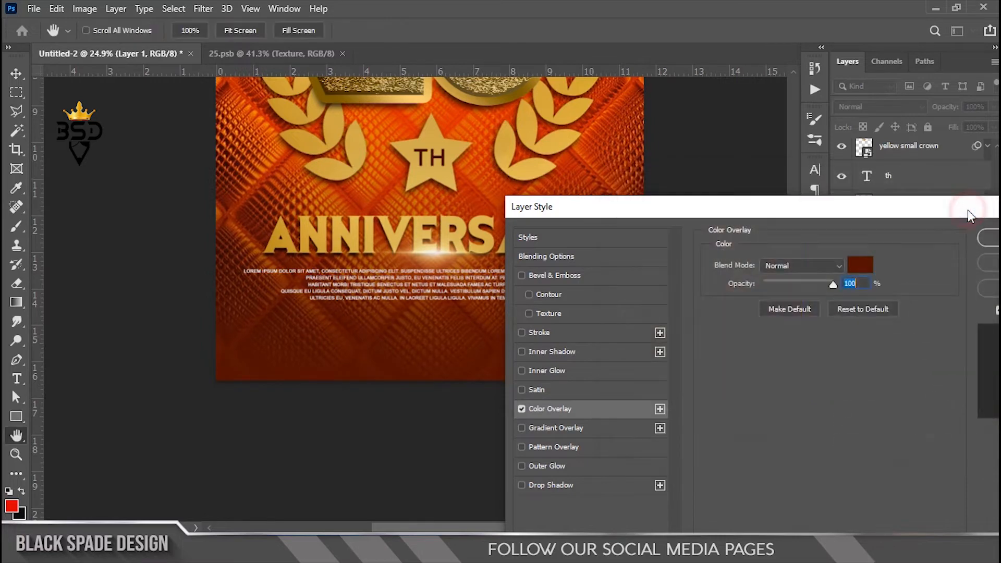
{"action": "left_click", "coordinate": [983, 230]}
Add a white 35 pt Arial text line reading COMING MONDAY below the poster's paragraph
{"action": "scroll", "coordinate": [443, 289], "scroll_direction": "down", "scroll_amount": 2}
{"action": "scroll", "coordinate": [444, 289], "scroll_direction": "up", "scroll_amount": 3}
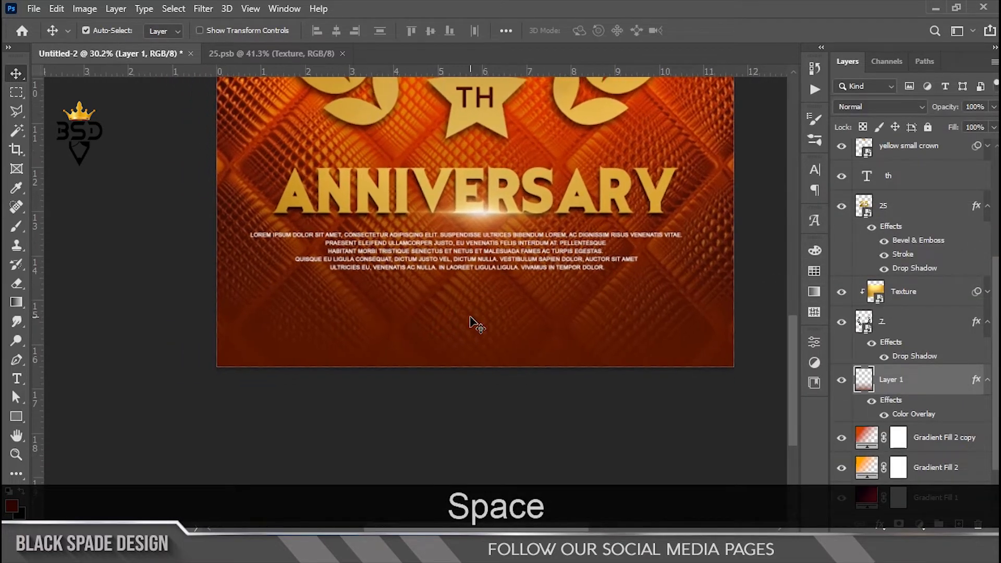
{"action": "key", "text": "t"}
{"action": "scroll", "coordinate": [992, 176], "scroll_direction": "up", "scroll_amount": 5}
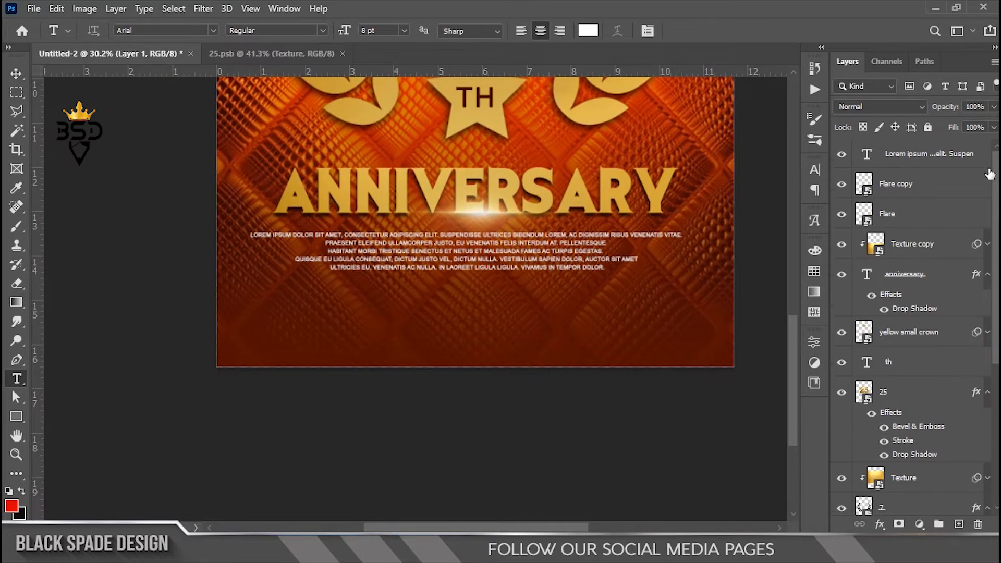
{"action": "left_click", "coordinate": [936, 152]}
{"action": "left_click", "coordinate": [402, 307]}
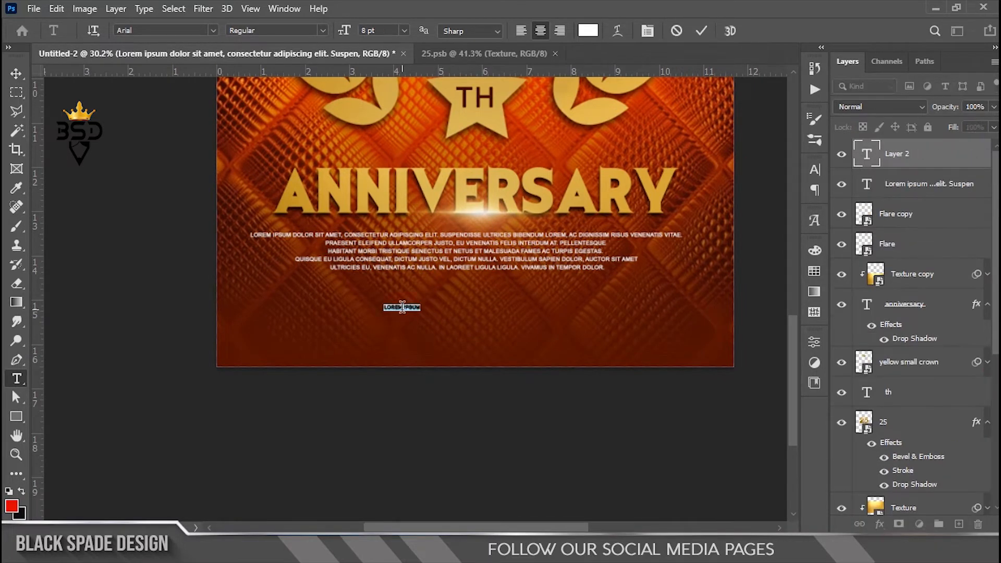
{"action": "left_click_drag", "start_coordinate": [345, 30], "coordinate": [360, 30]}
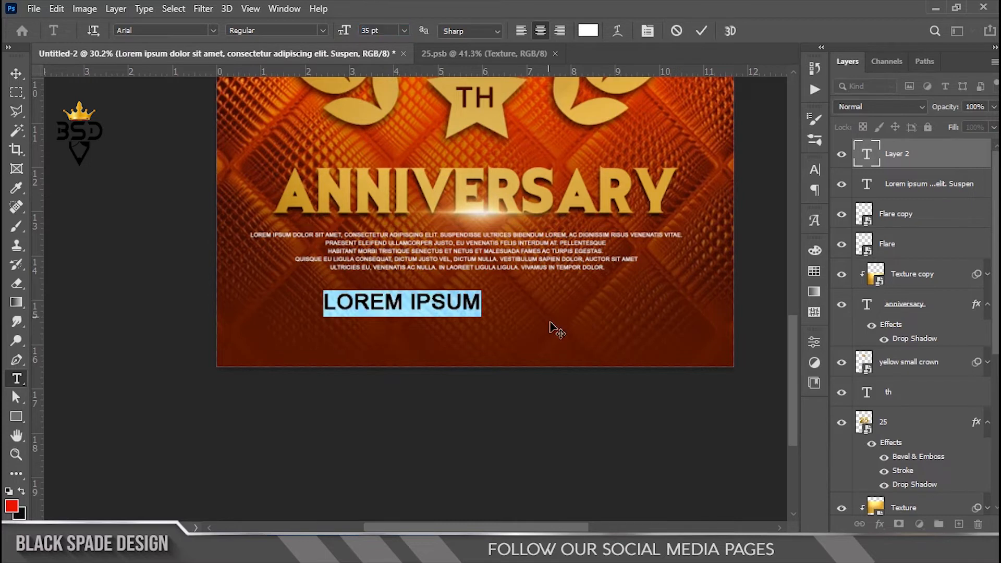
{"action": "type", "text": "COM"}
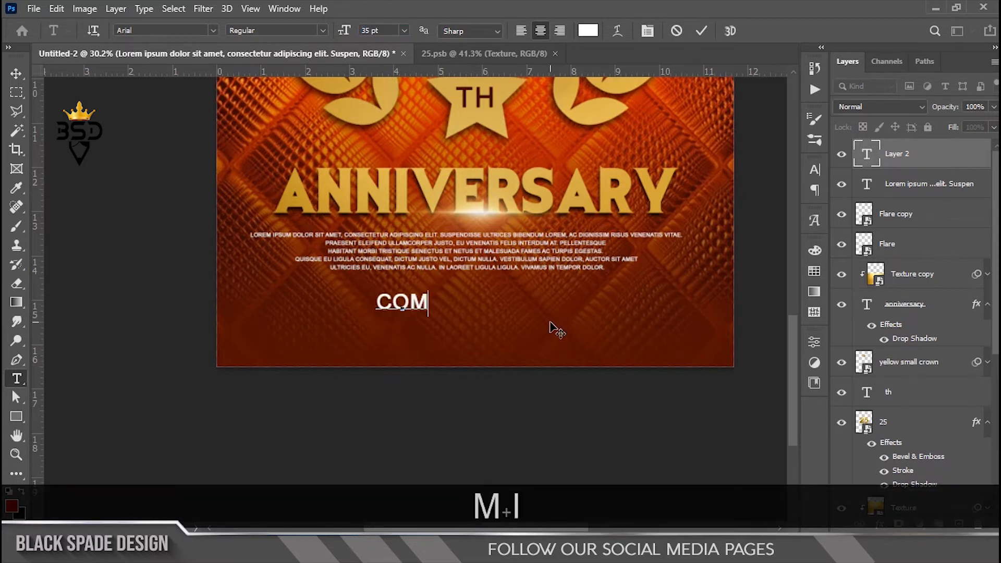
{"action": "type", "text": "ING MONDAY"}
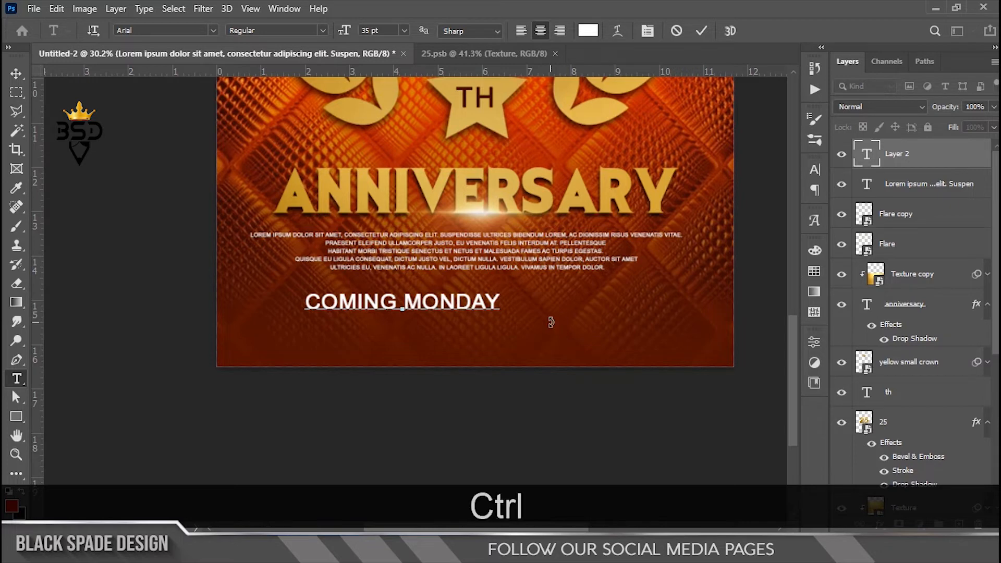
Change the font of the whole COMING MONDAY line to Bebas Neue
{"action": "key", "text": "ctrl+a"}
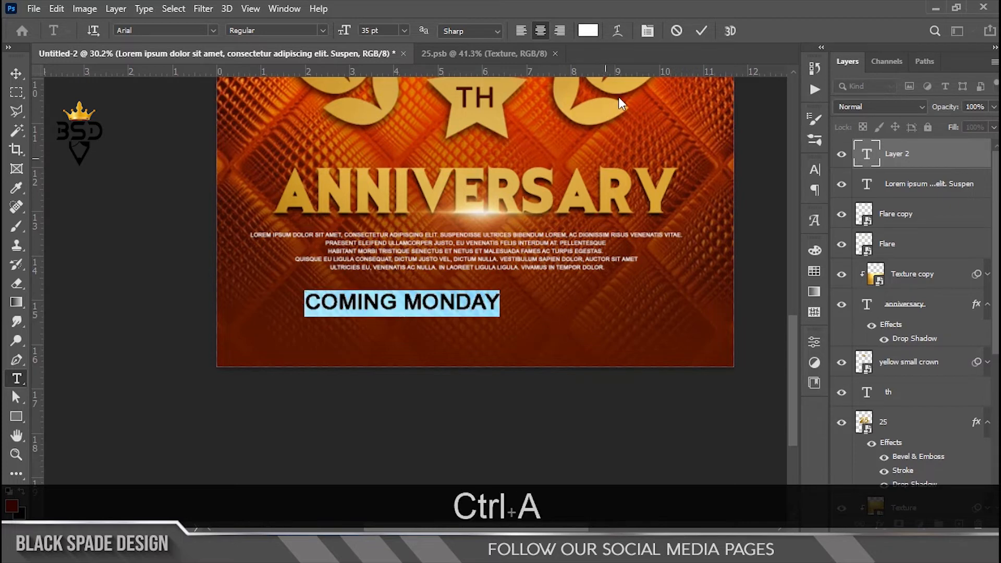
{"action": "left_click", "coordinate": [815, 170]}
{"action": "left_click", "coordinate": [728, 191]}
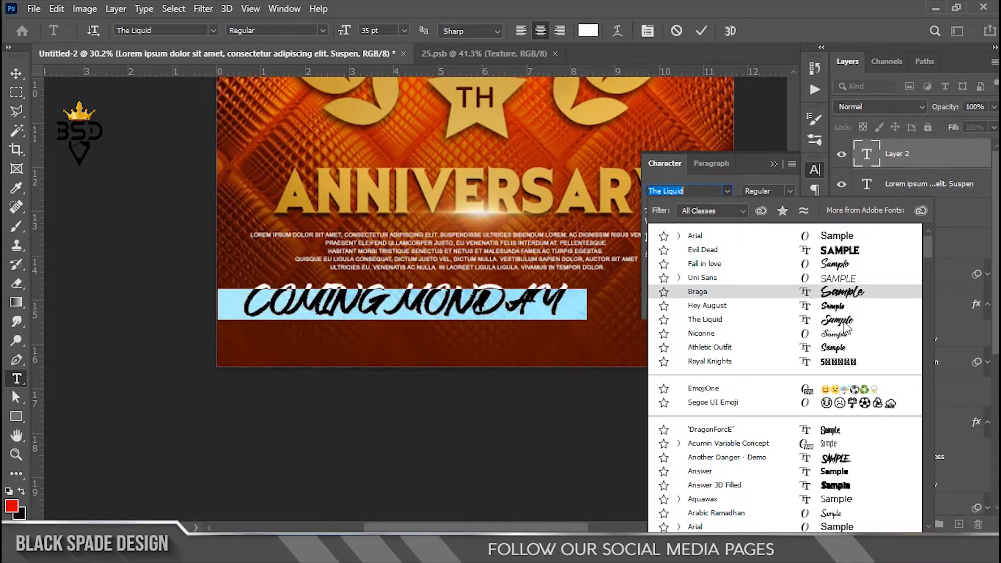
{"action": "scroll", "coordinate": [855, 344], "scroll_direction": "down", "scroll_amount": 1}
{"action": "scroll", "coordinate": [856, 480], "scroll_direction": "down", "scroll_amount": 1}
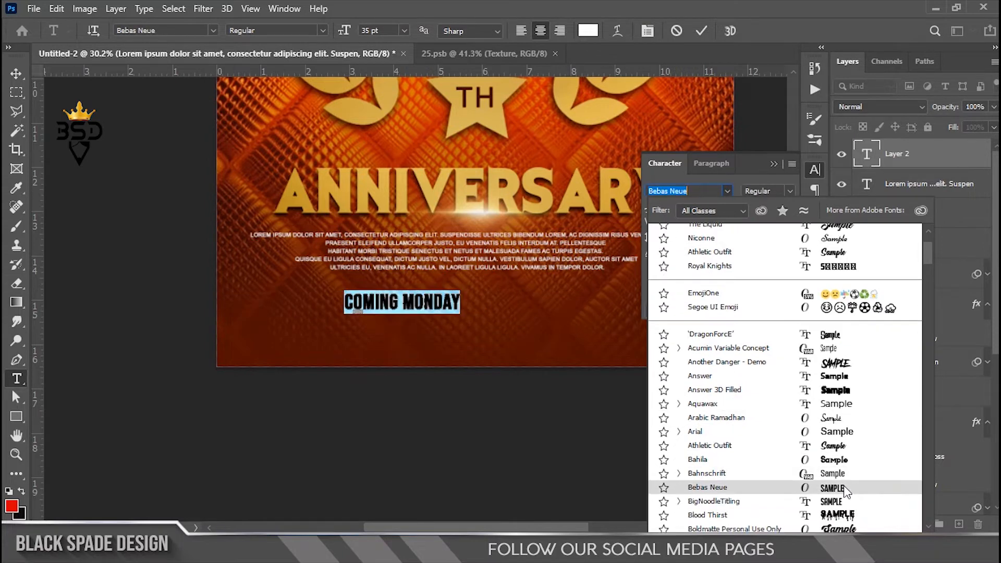
{"action": "left_click", "coordinate": [844, 487]}
Set the COMING MONDAY text to 85% vertical scale, 46 pt size and 320 tracking, and commit the text
{"action": "left_click", "coordinate": [659, 270]}
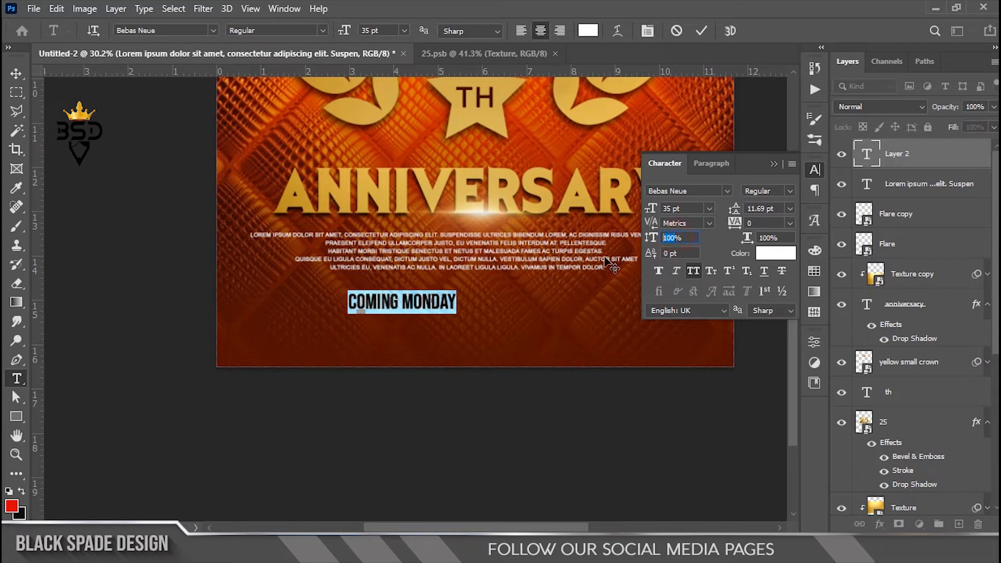
{"action": "type", "text": "85"}
{"action": "key", "text": "Return"}
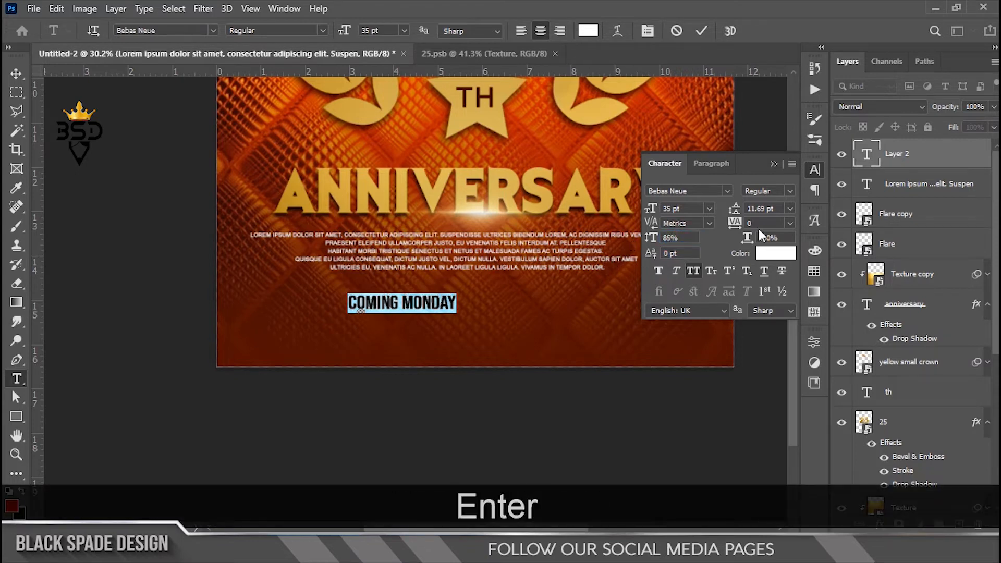
{"action": "left_click_drag", "start_coordinate": [648, 214], "coordinate": [656, 211]}
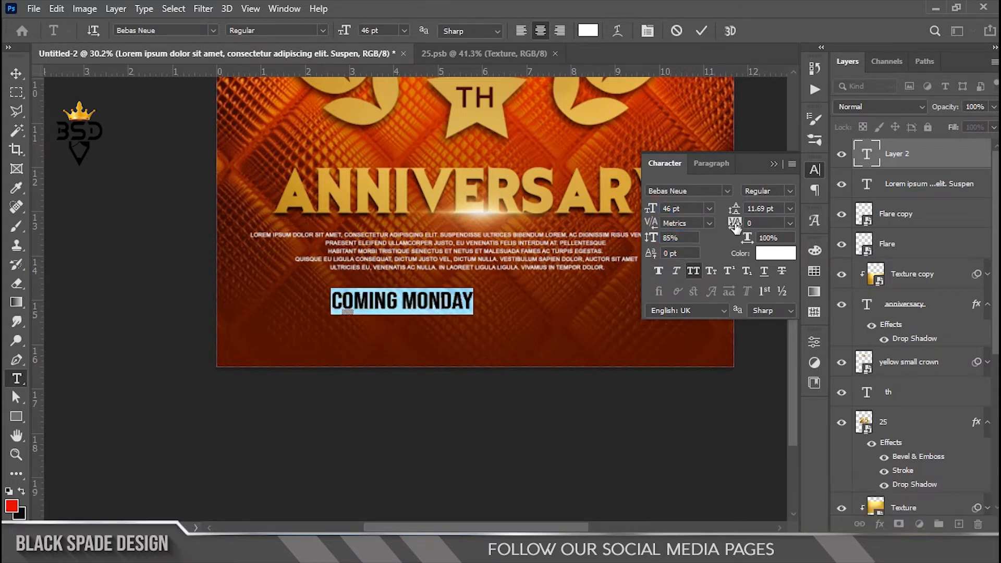
{"action": "left_click_drag", "start_coordinate": [736, 223], "coordinate": [750, 224]}
{"action": "left_click", "coordinate": [702, 32]}
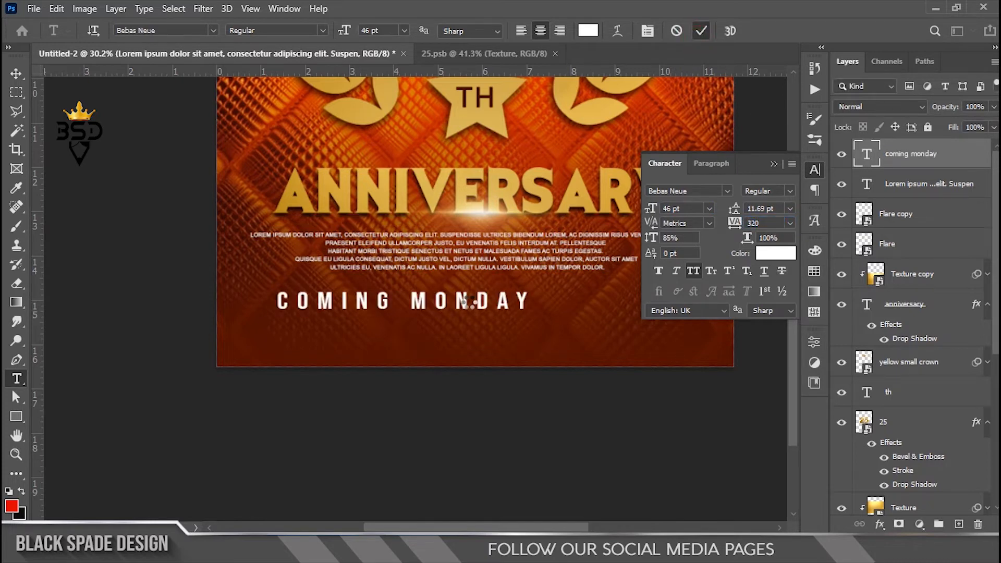
Move the COMING MONDAY line so it sits centred just beneath the paragraph
{"action": "left_click", "coordinate": [775, 164]}
{"action": "scroll", "coordinate": [408, 283], "scroll_direction": "down", "scroll_amount": 8}
{"action": "scroll", "coordinate": [414, 314], "scroll_direction": "up", "scroll_amount": 5}
{"action": "left_click_drag", "start_coordinate": [415, 433], "coordinate": [416, 321]}
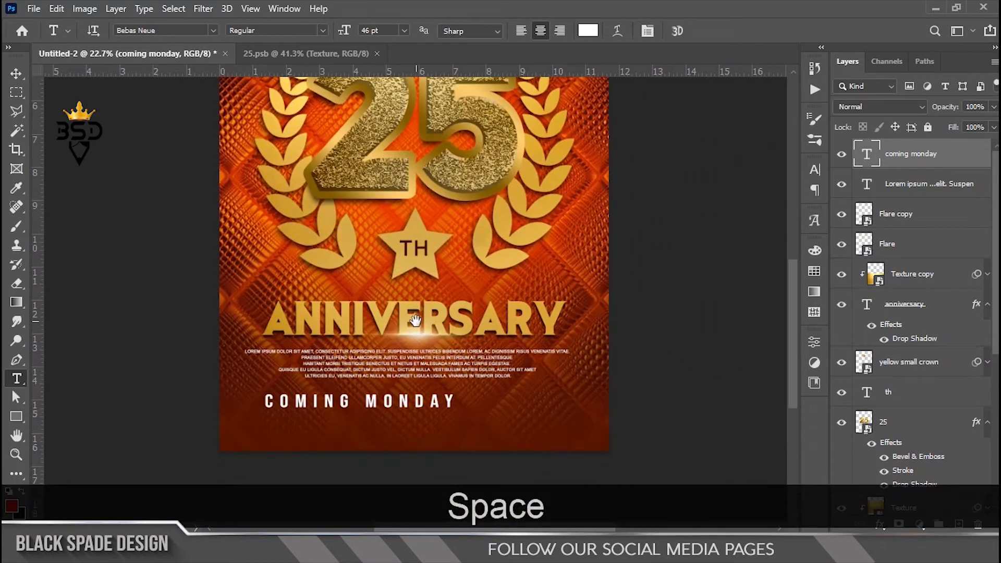
{"action": "key", "text": "v"}
{"action": "scroll", "coordinate": [404, 407], "scroll_direction": "up", "scroll_amount": 2}
{"action": "left_click_drag", "start_coordinate": [414, 402], "coordinate": [509, 340]}
{"action": "scroll", "coordinate": [488, 397], "scroll_direction": "up", "scroll_amount": 2}
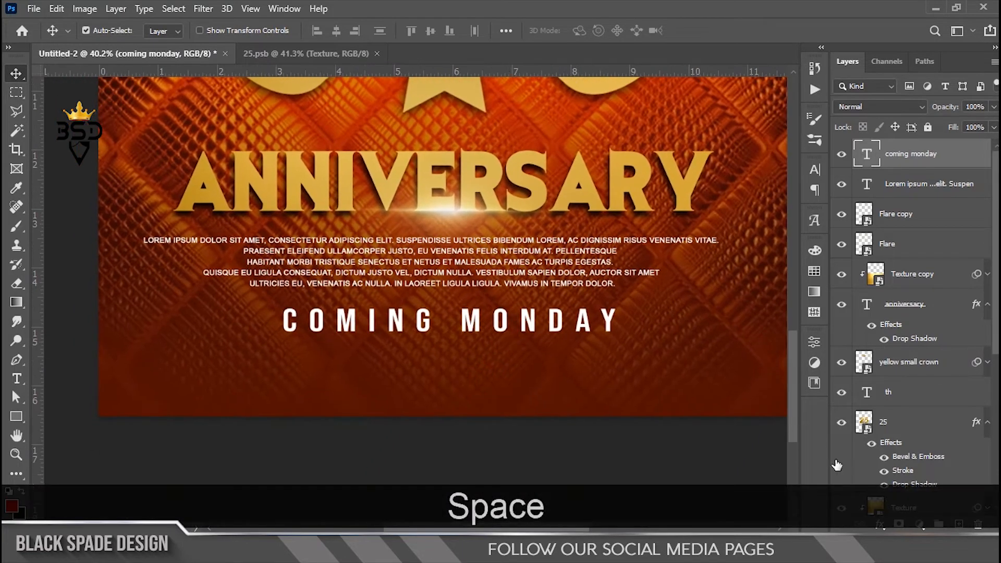
Duplicate the gold Texture copy layer above the coming monday layer and clip it to that text
{"action": "scroll", "coordinate": [524, 344], "scroll_direction": "down", "scroll_amount": 1}
{"action": "left_click_drag", "start_coordinate": [908, 276], "coordinate": [908, 147]}
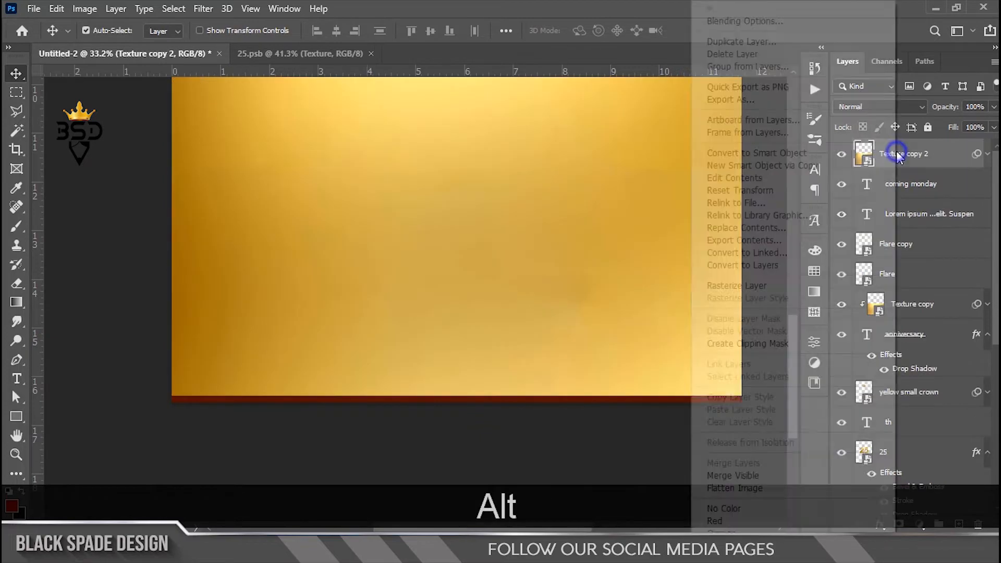
{"action": "right_click", "coordinate": [900, 153]}
{"action": "left_click", "coordinate": [774, 344]}
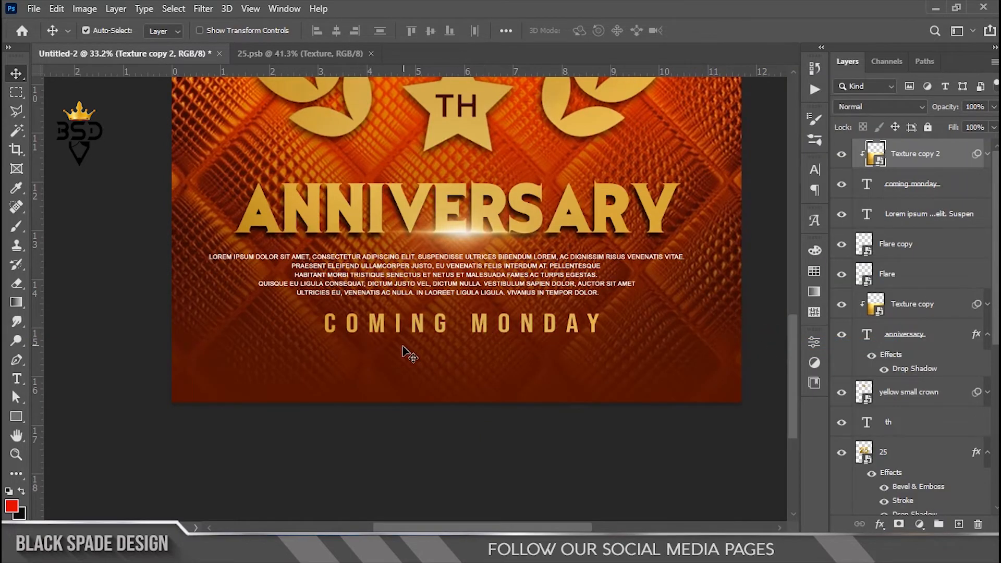
Place the Gilter image from the Flyer folder directly above Layer 1 in the poster
{"action": "scroll", "coordinate": [405, 348], "scroll_direction": "down", "scroll_amount": 4}
{"action": "key", "text": "space"}
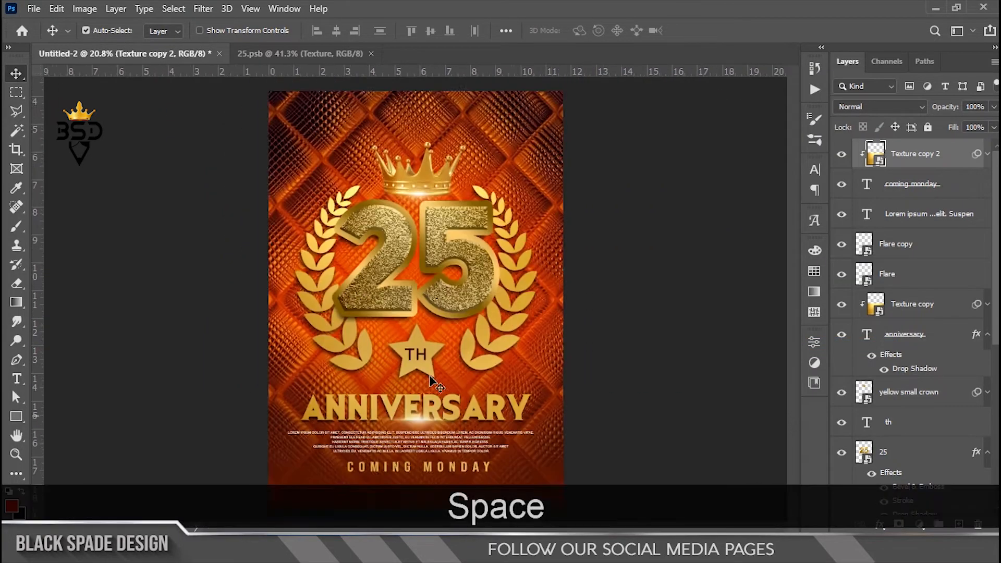
{"action": "scroll", "coordinate": [407, 229], "scroll_direction": "down", "scroll_amount": 1}
{"action": "scroll", "coordinate": [423, 266], "scroll_direction": "down", "scroll_amount": 1}
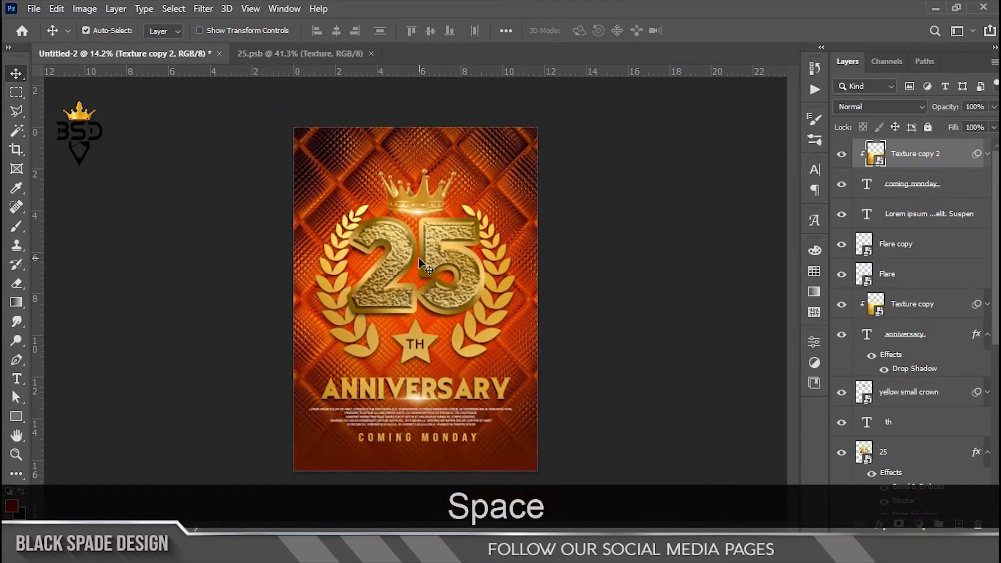
{"action": "scroll", "coordinate": [438, 300], "scroll_direction": "up", "scroll_amount": 1}
{"action": "scroll", "coordinate": [936, 416], "scroll_direction": "down", "scroll_amount": 7}
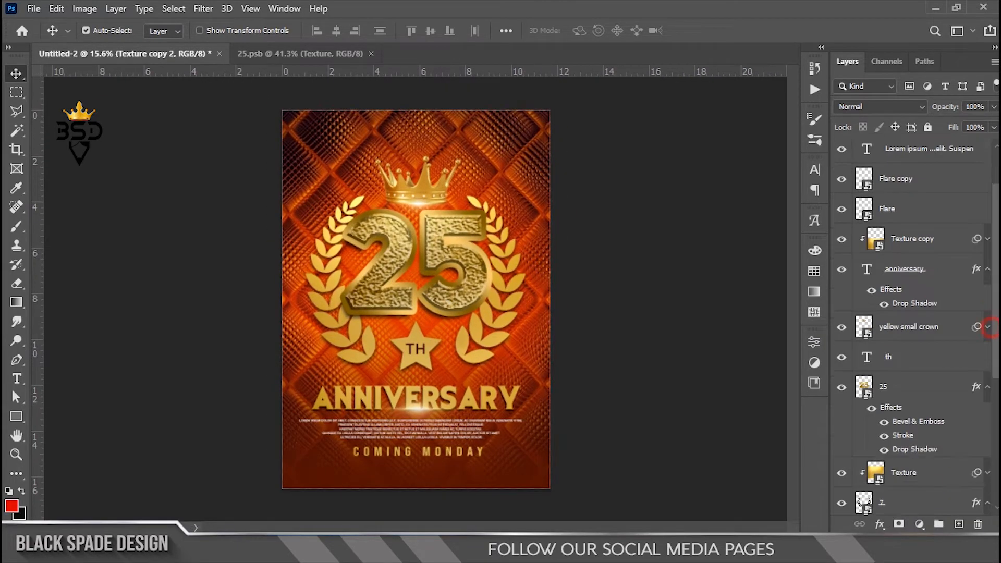
{"action": "left_click", "coordinate": [937, 416]}
{"action": "scroll", "coordinate": [600, 422], "scroll_direction": "down", "scroll_amount": 1}
{"action": "left_click", "coordinate": [388, 551]}
{"action": "left_click", "coordinate": [428, 192]}
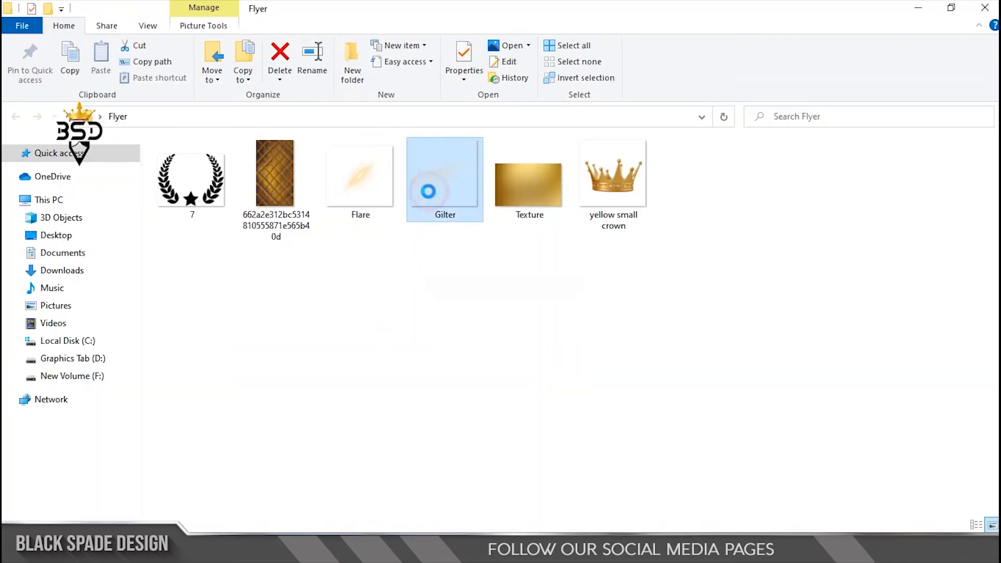
{"action": "left_click_drag", "start_coordinate": [439, 214], "coordinate": [448, 319]}
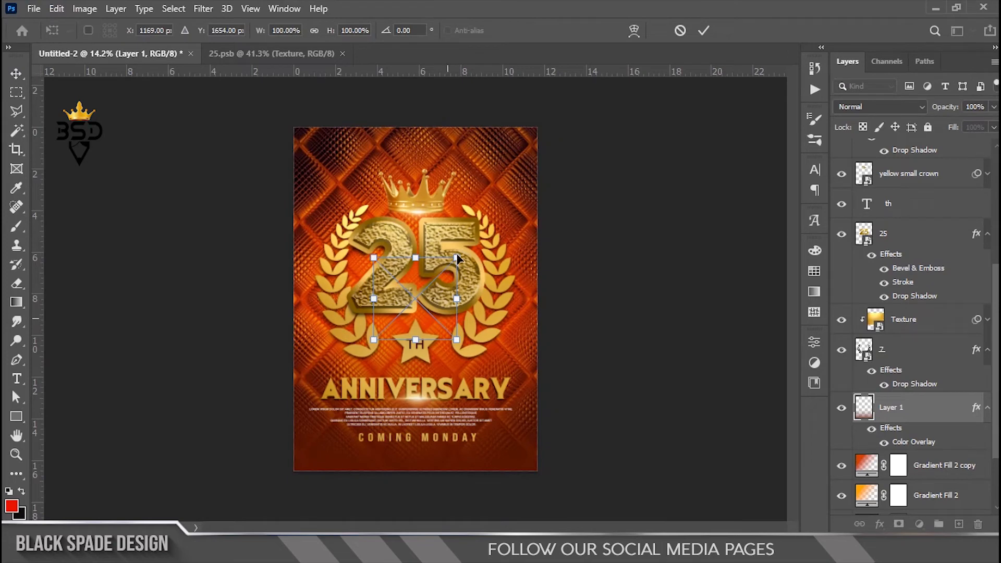
Scale the glitter image to about 433%, rotate it about 5.6° and position it over the poster's upper part
{"action": "left_click_drag", "start_coordinate": [456, 257], "coordinate": [559, 151]}
{"action": "left_click_drag", "start_coordinate": [514, 324], "coordinate": [529, 193]}
{"action": "left_click_drag", "start_coordinate": [600, 206], "coordinate": [619, 250]}
{"action": "left_click_drag", "start_coordinate": [544, 334], "coordinate": [582, 378]}
{"action": "left_click_drag", "start_coordinate": [648, 313], "coordinate": [672, 271]}
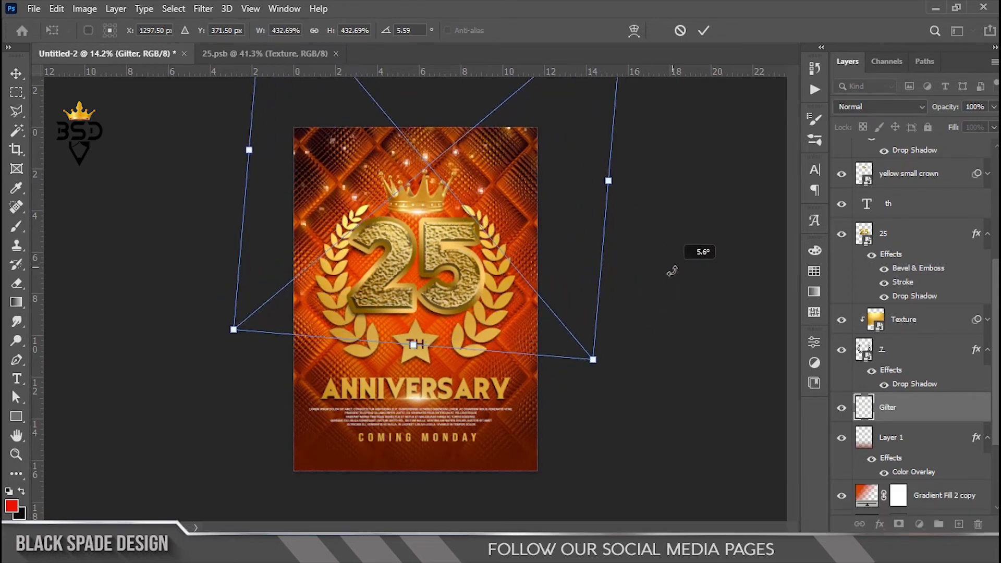
{"action": "key", "text": "Return"}
Enlarge the Gilter layer to about 580% and reposition its sparkles across the poster's top
{"action": "scroll", "coordinate": [431, 167], "scroll_direction": "up", "scroll_amount": 3}
{"action": "key", "text": "space"}
{"action": "left_click_drag", "start_coordinate": [432, 168], "coordinate": [476, 320]}
{"action": "scroll", "coordinate": [471, 318], "scroll_direction": "down", "scroll_amount": 4}
{"action": "key", "text": "ctrl+t"}
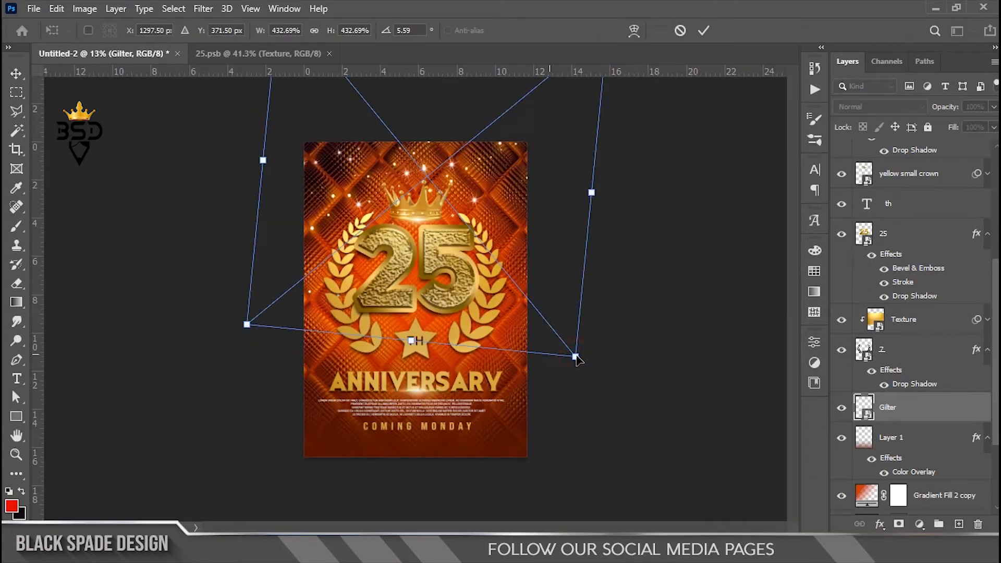
{"action": "left_click_drag", "start_coordinate": [574, 357], "coordinate": [626, 418]}
{"action": "left_click_drag", "start_coordinate": [548, 277], "coordinate": [566, 258]}
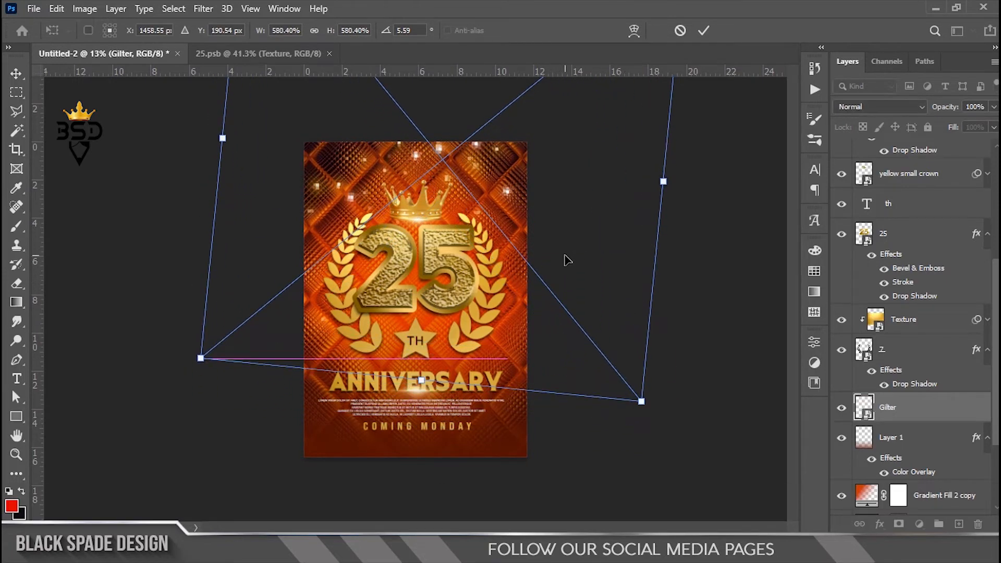
{"action": "key", "text": "Return"}
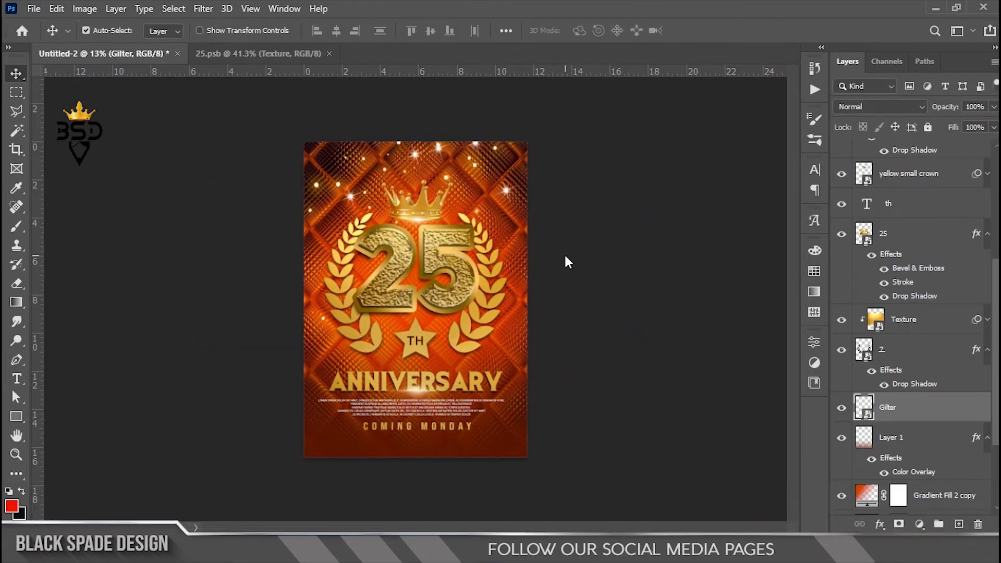
Duplicate the Gilter layer and move the copy about 6.66 in right and 5.7 in down
{"action": "key", "text": "ctrl+j"}
{"action": "key", "text": "ctrl+t"}
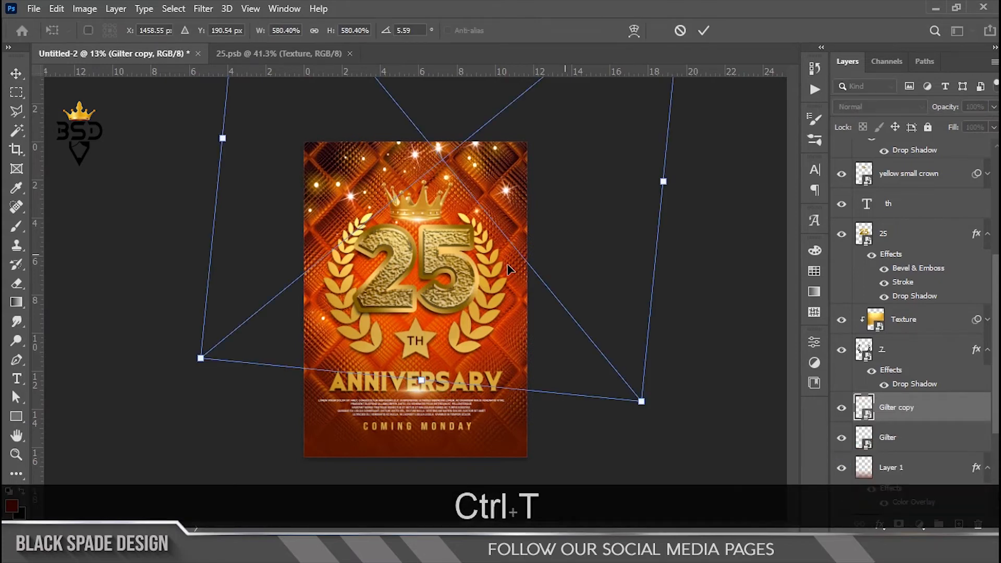
{"action": "left_click_drag", "start_coordinate": [617, 291], "coordinate": [693, 280]}
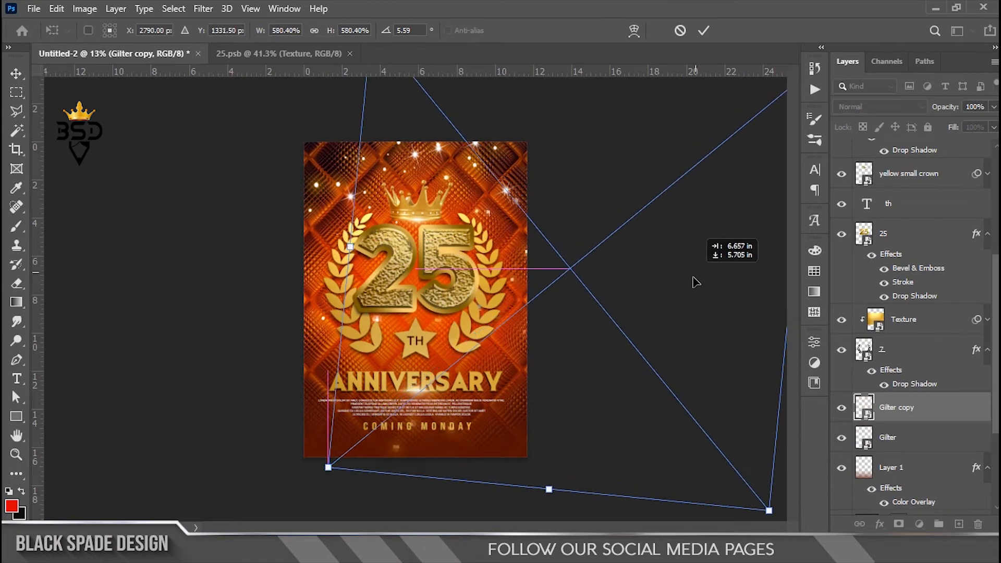
{"action": "key", "text": "Return"}
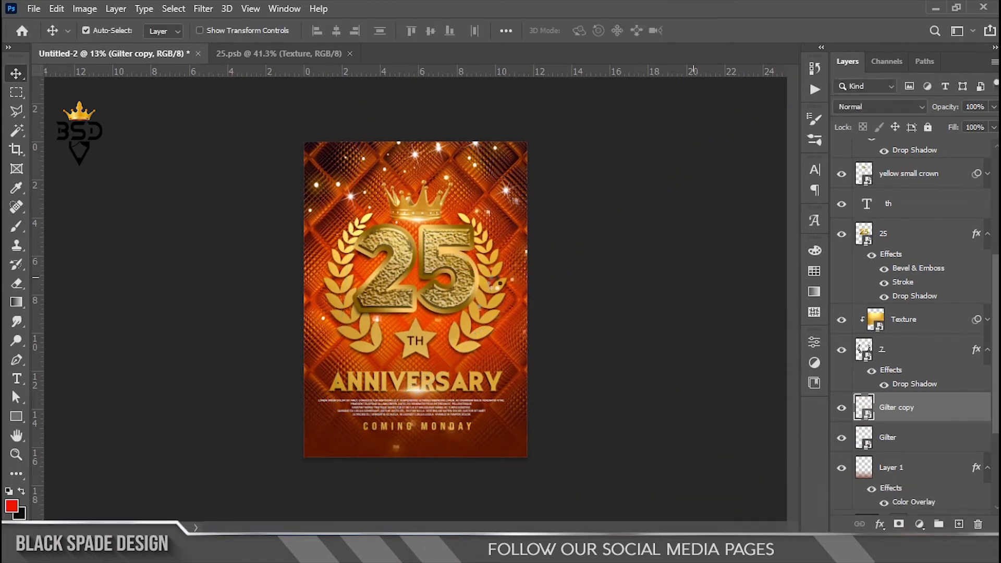
Examine the glitter sparkles around the crown and along the poster's upper area
{"action": "scroll", "coordinate": [413, 197], "scroll_direction": "up", "scroll_amount": 4}
{"action": "scroll", "coordinate": [411, 199], "scroll_direction": "up", "scroll_amount": 1}
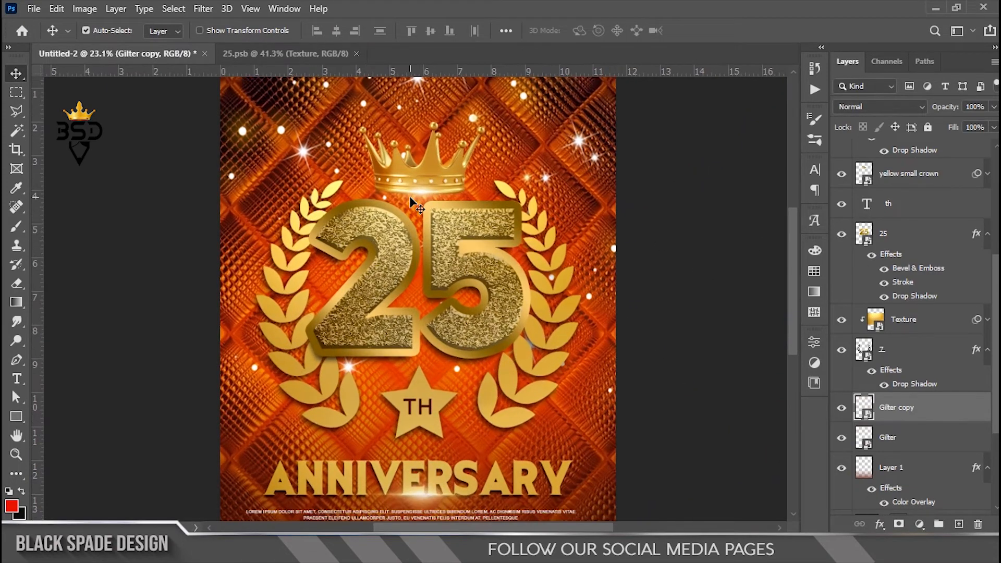
{"action": "key", "text": "space"}
{"action": "left_click_drag", "start_coordinate": [412, 206], "coordinate": [398, 343]}
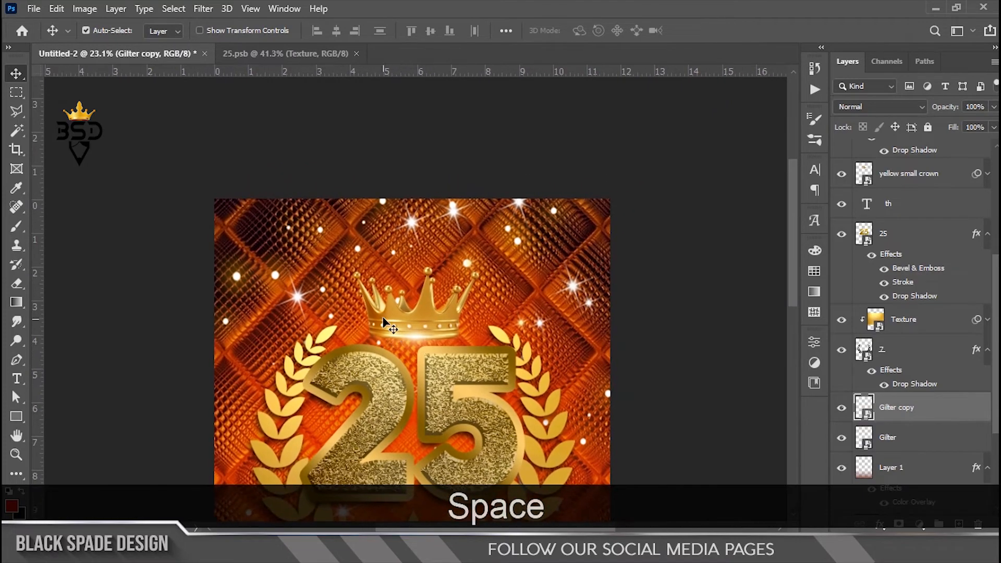
{"action": "scroll", "coordinate": [385, 321], "scroll_direction": "down", "scroll_amount": 1}
{"action": "scroll", "coordinate": [384, 317], "scroll_direction": "down", "scroll_amount": 1}
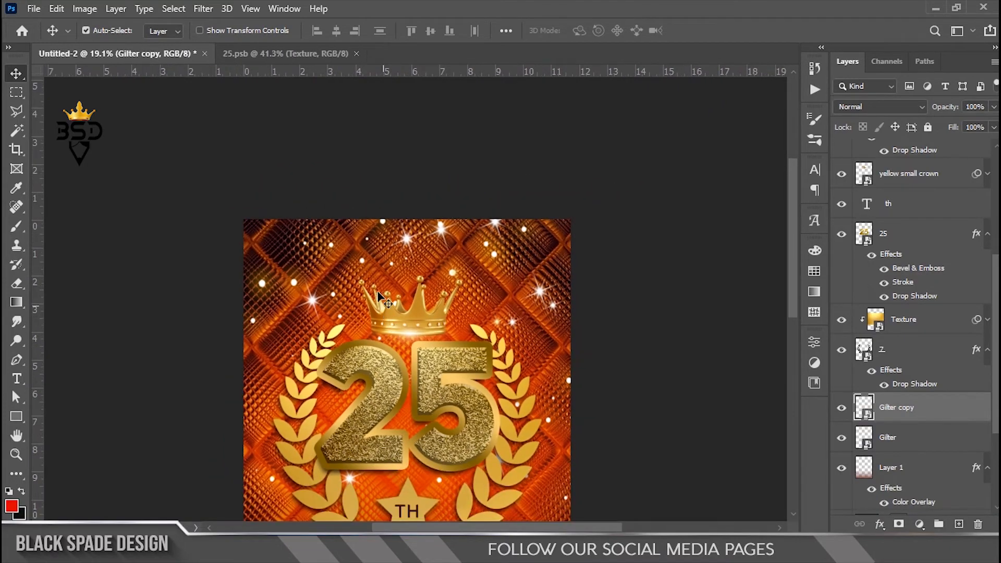
{"action": "scroll", "coordinate": [373, 284], "scroll_direction": "up", "scroll_amount": 5}
{"action": "key", "text": "space"}
{"action": "left_click_drag", "start_coordinate": [357, 277], "coordinate": [396, 302]}
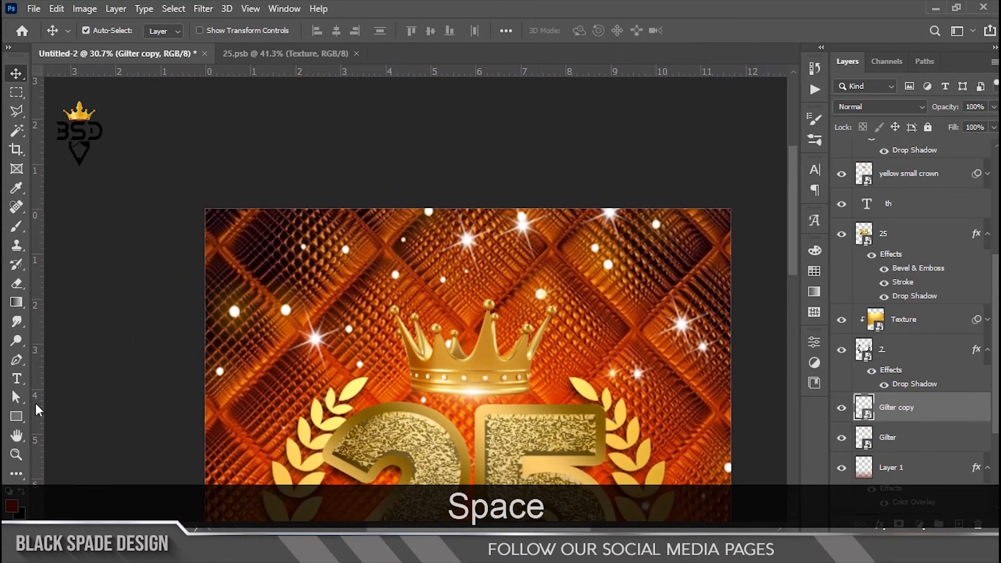
Draw a black rectangle about 4.31 in wide and 0.48 in high above the crown
{"action": "left_click", "coordinate": [17, 418]}
{"action": "right_click", "coordinate": [20, 420]}
{"action": "left_click", "coordinate": [65, 420]}
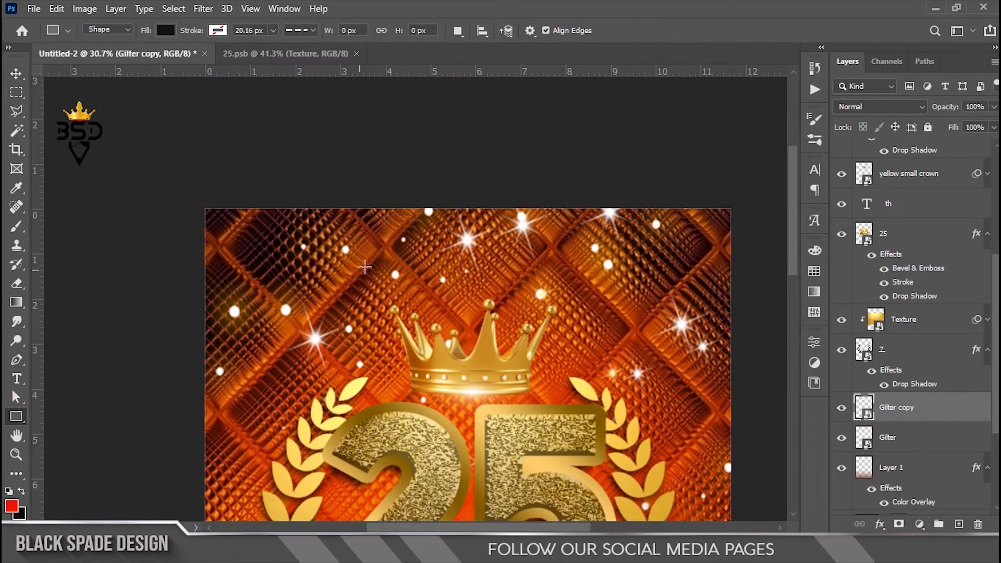
{"action": "scroll", "coordinate": [382, 266], "scroll_direction": "up", "scroll_amount": 2}
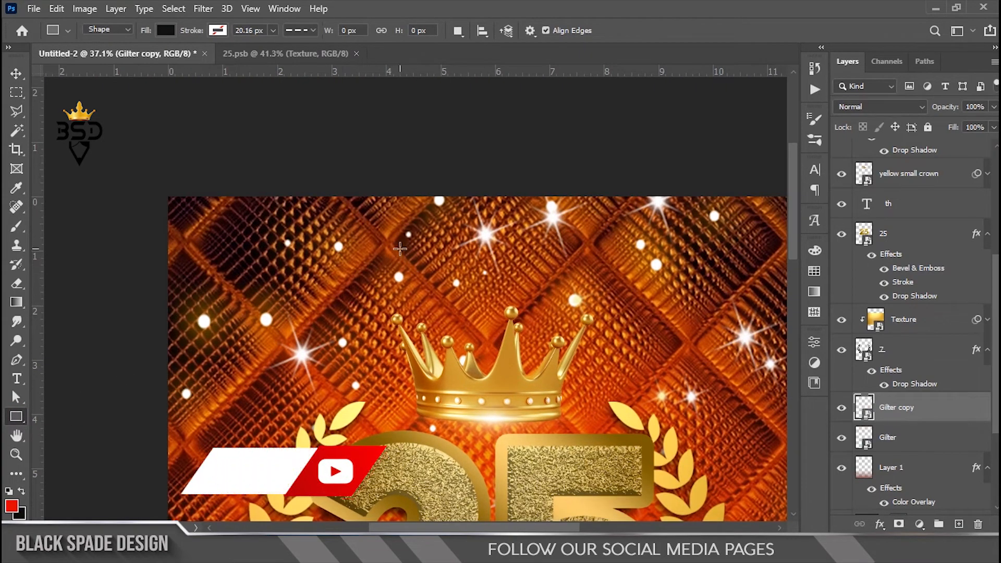
{"action": "left_click_drag", "start_coordinate": [388, 254], "coordinate": [622, 278]}
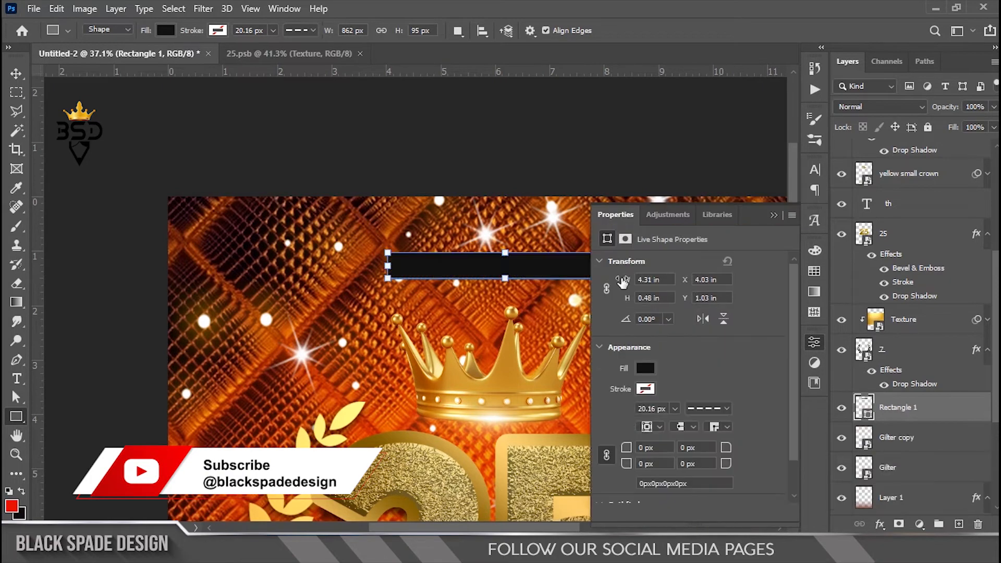
Set the blending mode of the rectangle above the crown to Soft Light
{"action": "scroll", "coordinate": [425, 288], "scroll_direction": "down", "scroll_amount": 4}
{"action": "scroll", "coordinate": [421, 151], "scroll_direction": "up", "scroll_amount": 3}
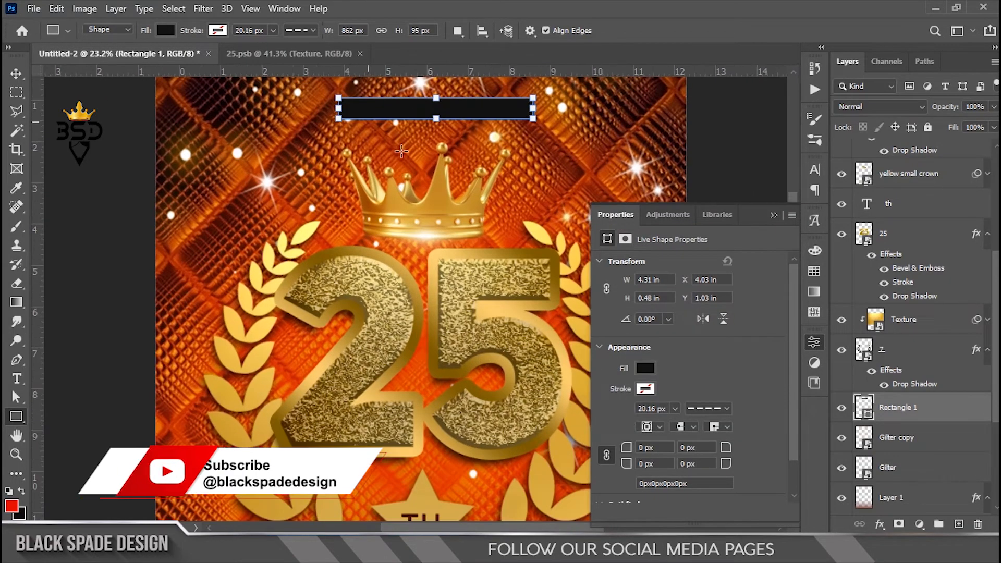
{"action": "key", "text": "space"}
{"action": "left_click_drag", "start_coordinate": [434, 220], "coordinate": [431, 334]}
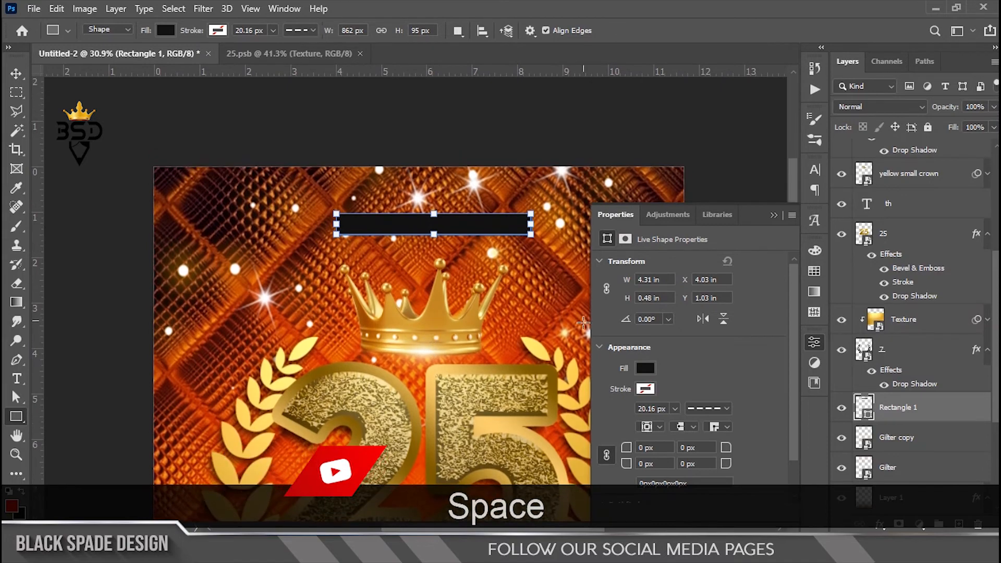
{"action": "key", "text": "v"}
{"action": "left_click", "coordinate": [855, 108]}
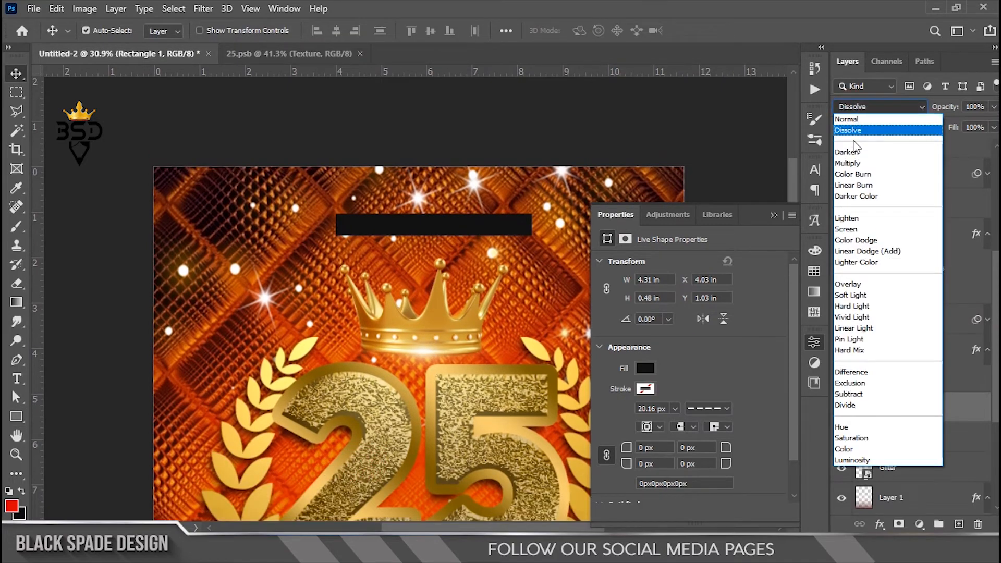
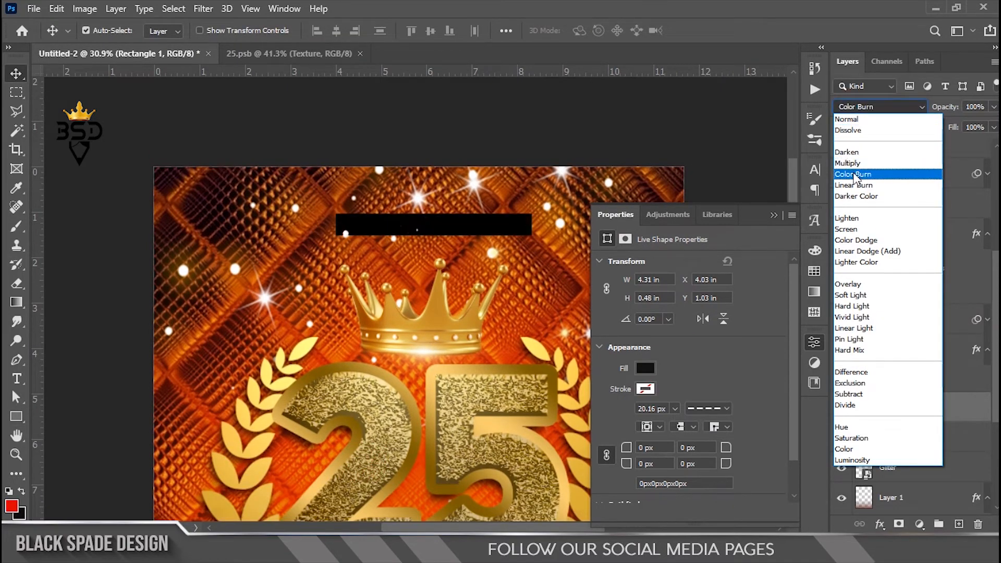
{"action": "left_click", "coordinate": [851, 295]}
{"action": "left_click", "coordinate": [774, 218]}
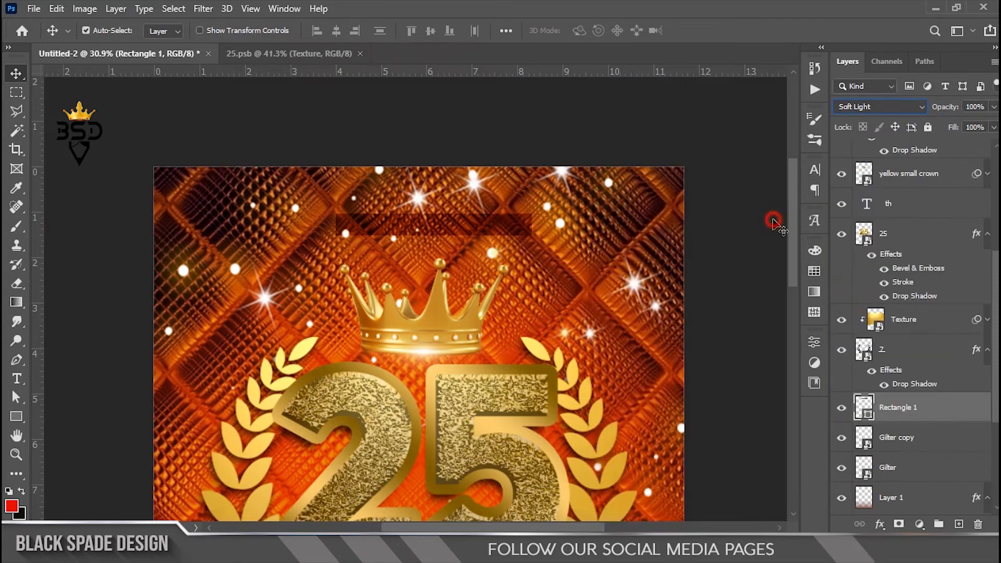
Make the Soft Light rectangle slightly taller, stretching it equally up and down from its centre
{"action": "scroll", "coordinate": [471, 234], "scroll_direction": "up", "scroll_amount": 2}
{"action": "key", "text": "space"}
{"action": "left_click_drag", "start_coordinate": [439, 227], "coordinate": [500, 258]}
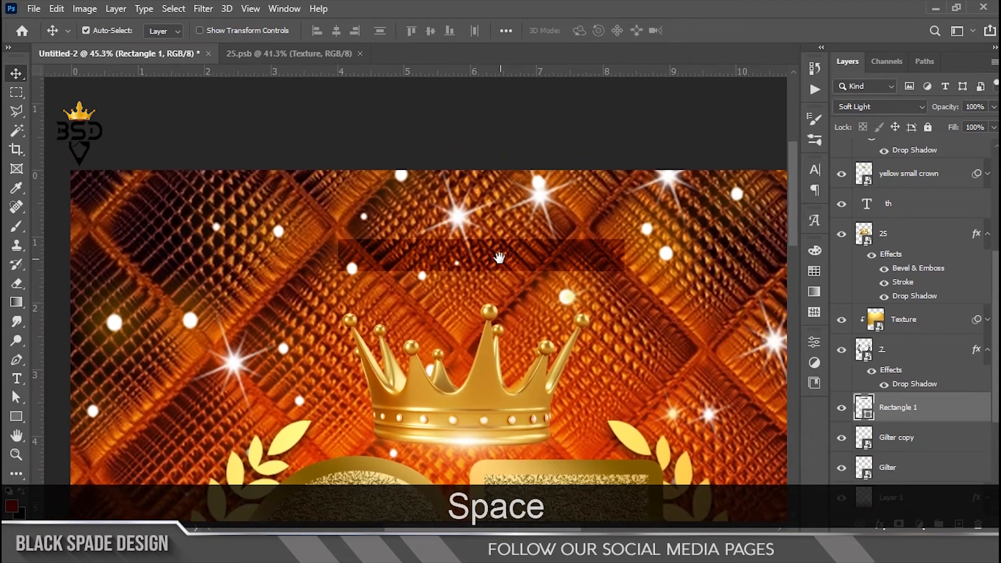
{"action": "key", "text": "ctrl+t"}
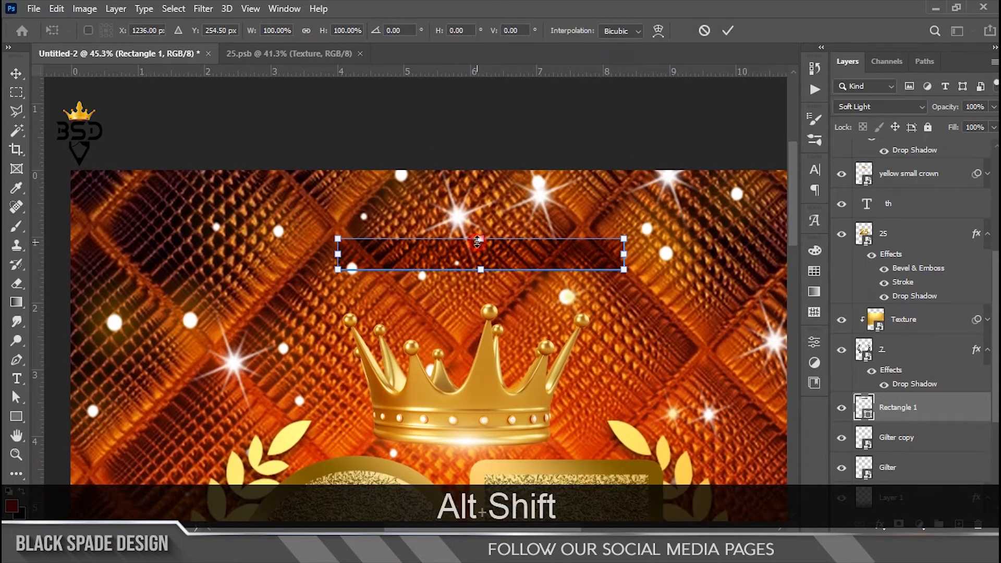
{"action": "left_click_drag", "start_coordinate": [480, 240], "coordinate": [480, 236]}
{"action": "key", "text": "Return"}
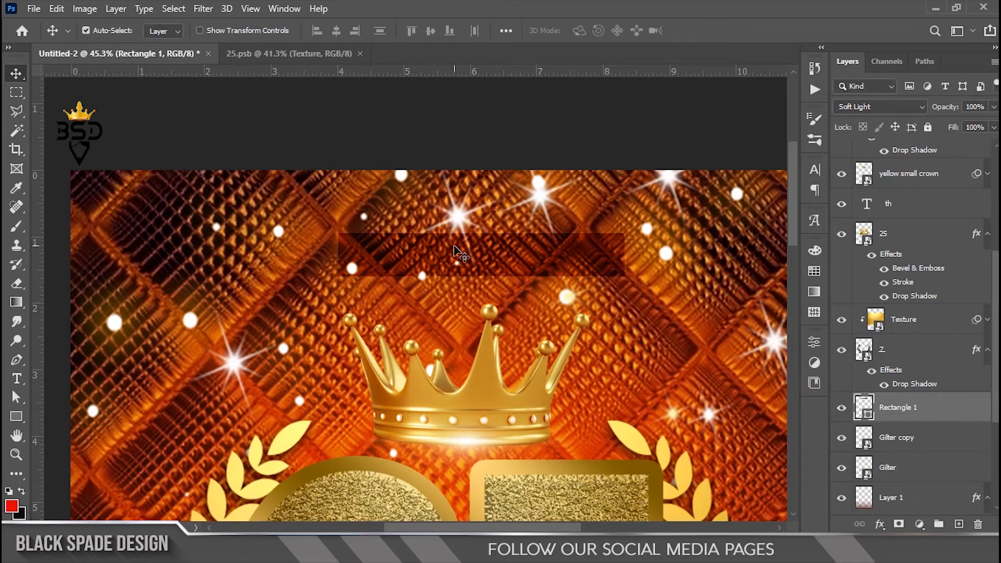
Duplicate the COMING MONDAY text with its clipped texture and move the copies about 13.38 in up and 0.18 in left, above the crown
{"action": "scroll", "coordinate": [497, 279], "scroll_direction": "up", "scroll_amount": 2}
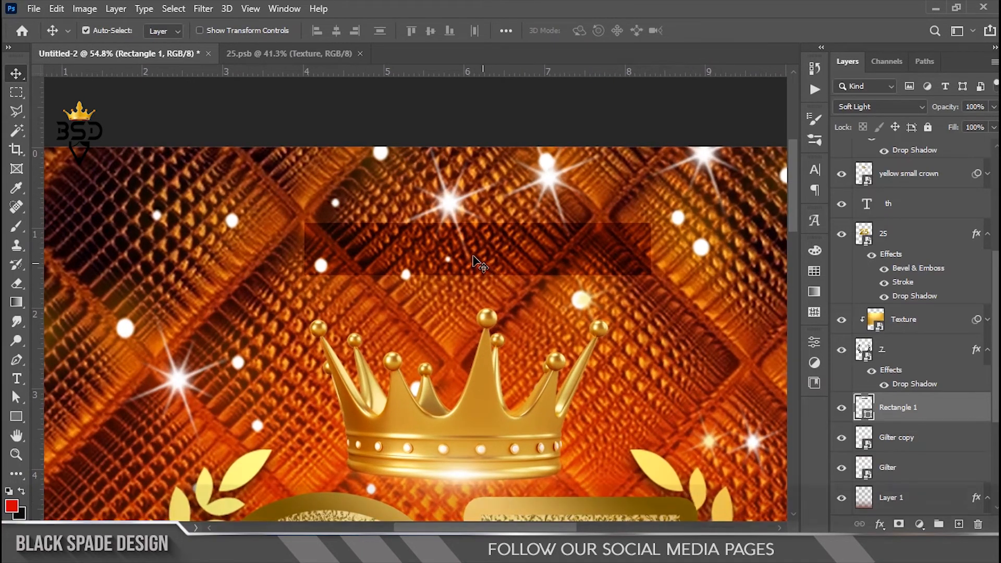
{"action": "key", "text": "y"}
{"action": "scroll", "coordinate": [465, 251], "scroll_direction": "down", "scroll_amount": 4}
{"action": "scroll", "coordinate": [474, 326], "scroll_direction": "down", "scroll_amount": 5}
{"action": "key", "text": "space"}
{"action": "scroll", "coordinate": [922, 240], "scroll_direction": "up", "scroll_amount": 4}
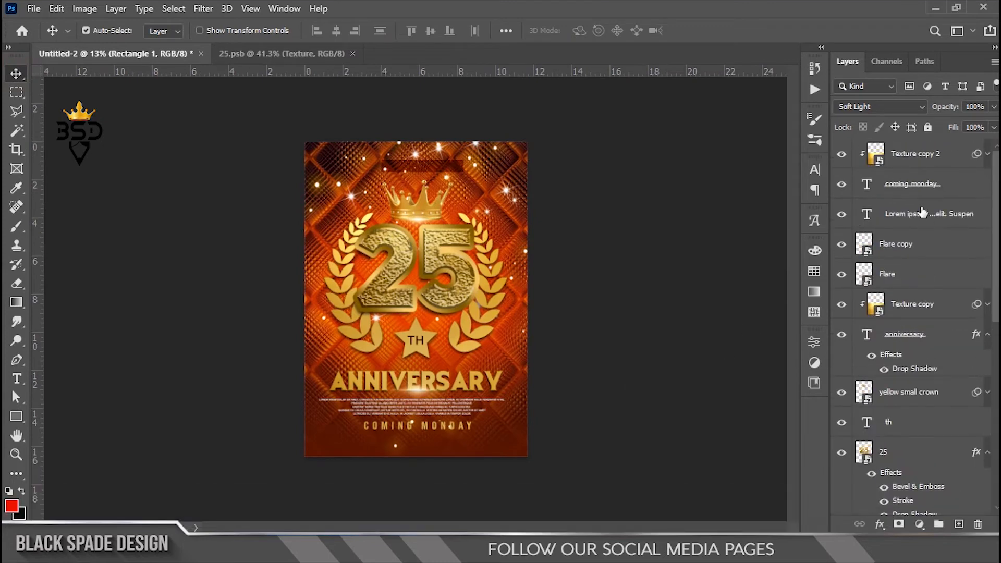
{"action": "left_click", "coordinate": [919, 158], "text": "ctrl"}
{"action": "key", "text": "ctrl+j"}
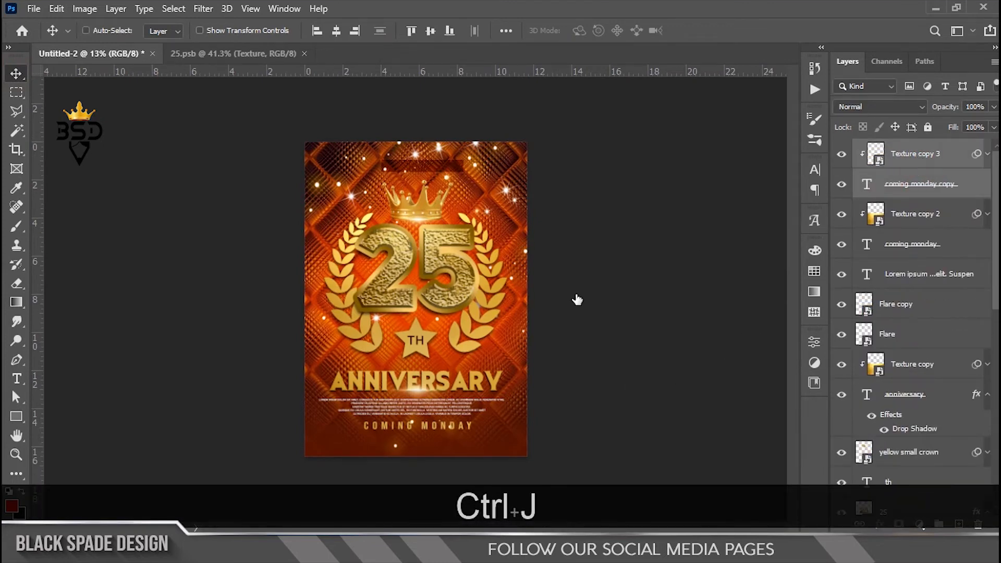
{"action": "key", "text": "ctrl+t"}
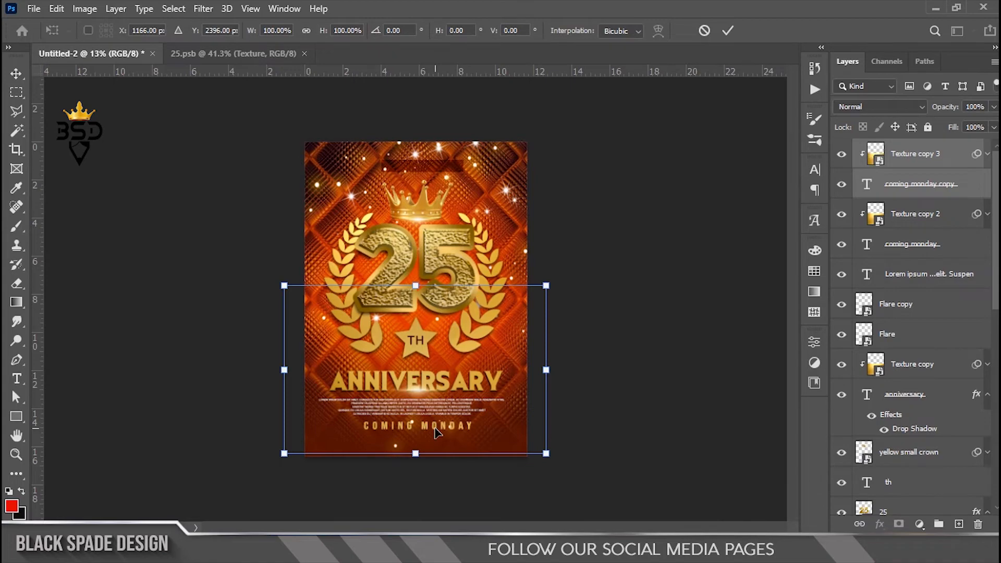
{"action": "left_click_drag", "start_coordinate": [437, 431], "coordinate": [433, 174]}
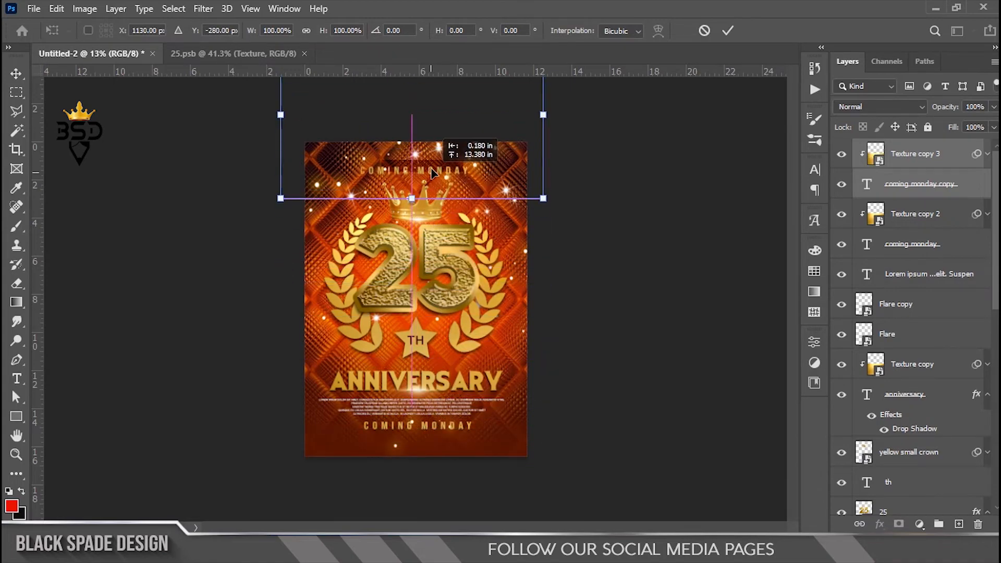
{"action": "key", "text": "Return"}
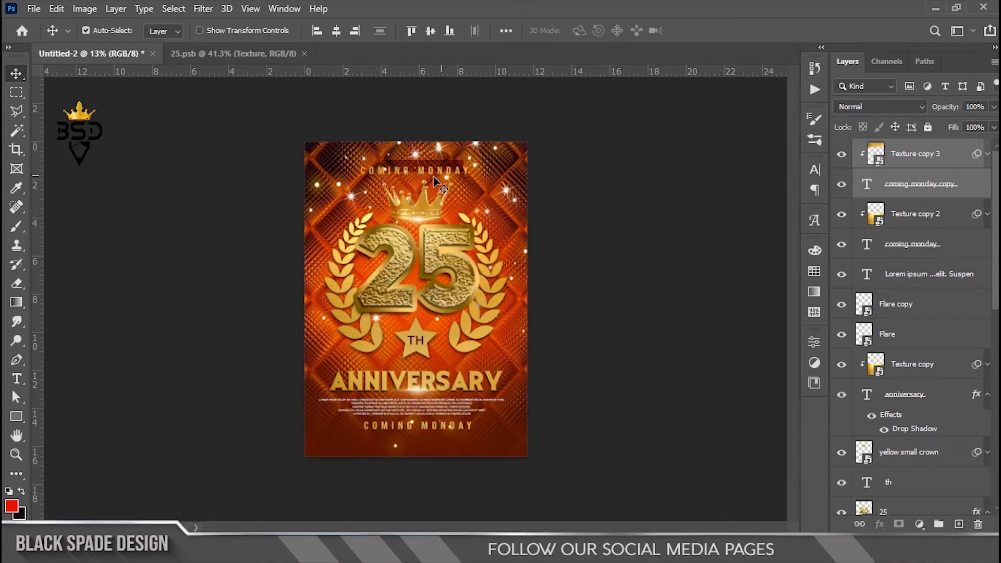
Nudge the copied COMING MONDAY text and its texture slightly up toward the dark rectangle
{"action": "scroll", "coordinate": [411, 183], "scroll_direction": "up", "scroll_amount": 2}
{"action": "scroll", "coordinate": [411, 180], "scroll_direction": "up", "scroll_amount": 2}
{"action": "left_click_drag", "start_coordinate": [410, 180], "coordinate": [415, 315]}
{"action": "scroll", "coordinate": [442, 256], "scroll_direction": "up", "scroll_amount": 2}
{"action": "key", "text": "Up"}
{"action": "key", "text": "Up"}
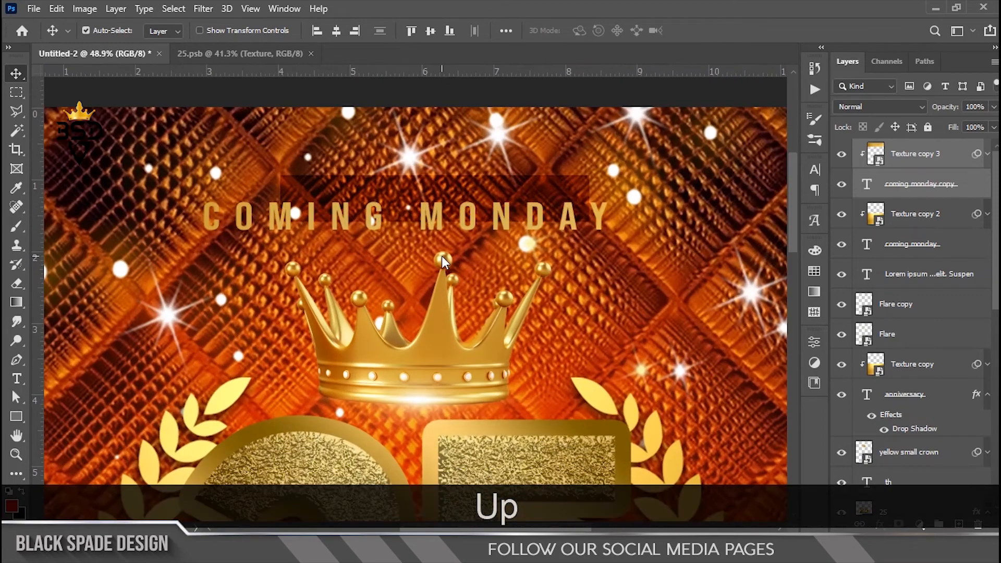
{"action": "key", "text": "Up"}
{"action": "key", "text": "Up"}
{"action": "key", "text": "Up"}
{"action": "key", "text": "Up"}
{"action": "key", "text": "Up"}
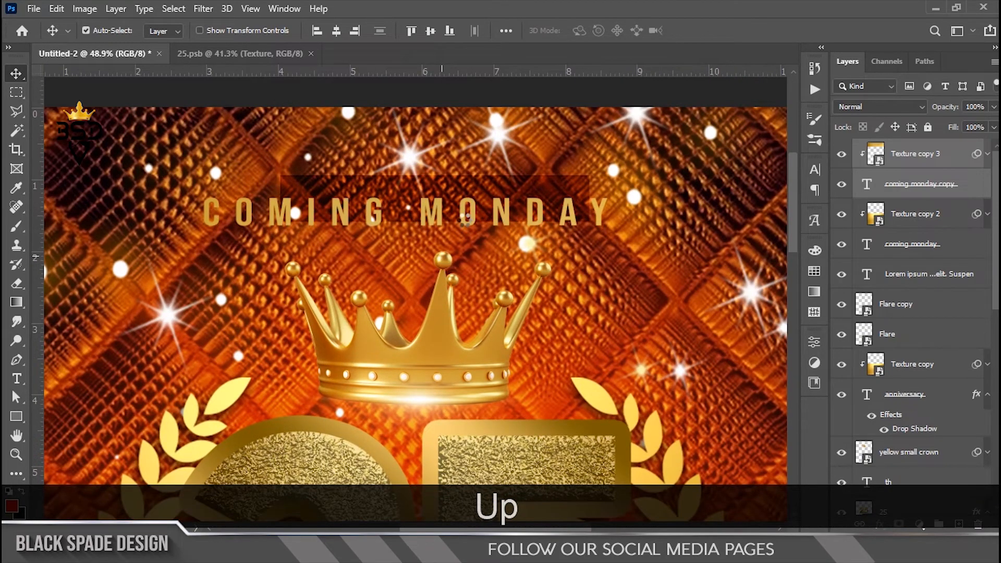
Replace the copied COMING MONDAY text above the crown with YOUR LOGO
{"action": "left_click", "coordinate": [870, 185]}
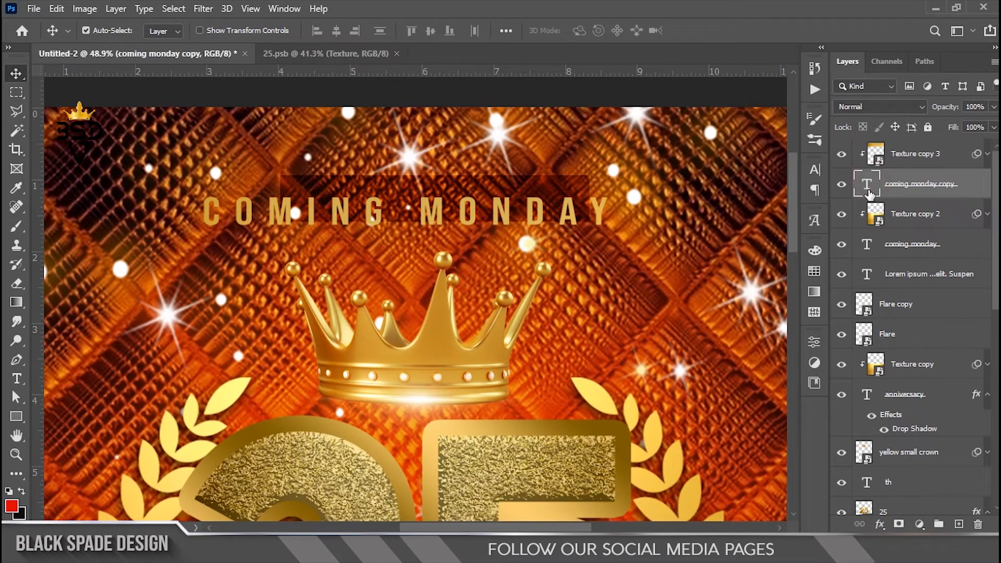
{"action": "double_click", "coordinate": [869, 189]}
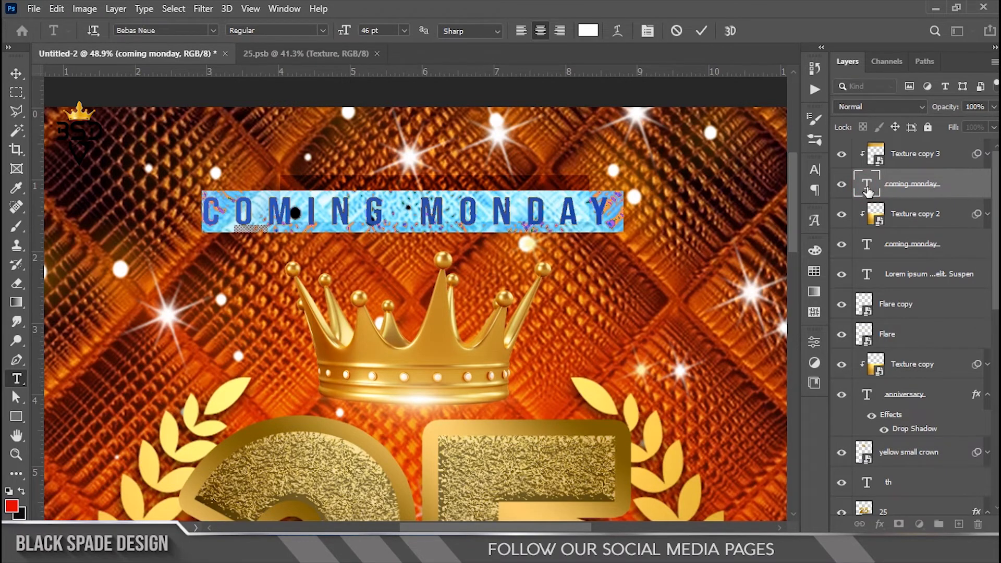
{"action": "type", "text": "YOUR "}
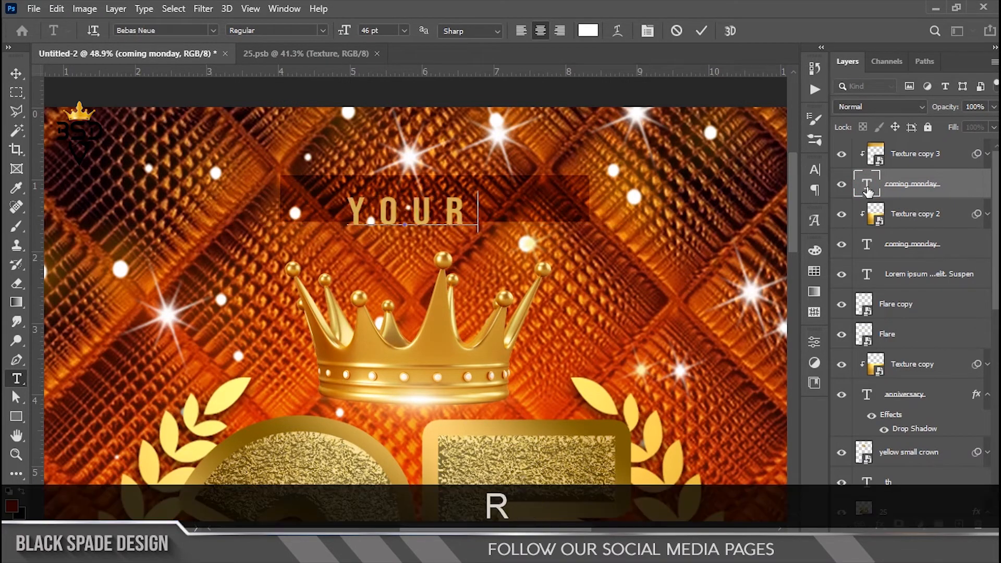
{"action": "type", "text": "LOGO"}
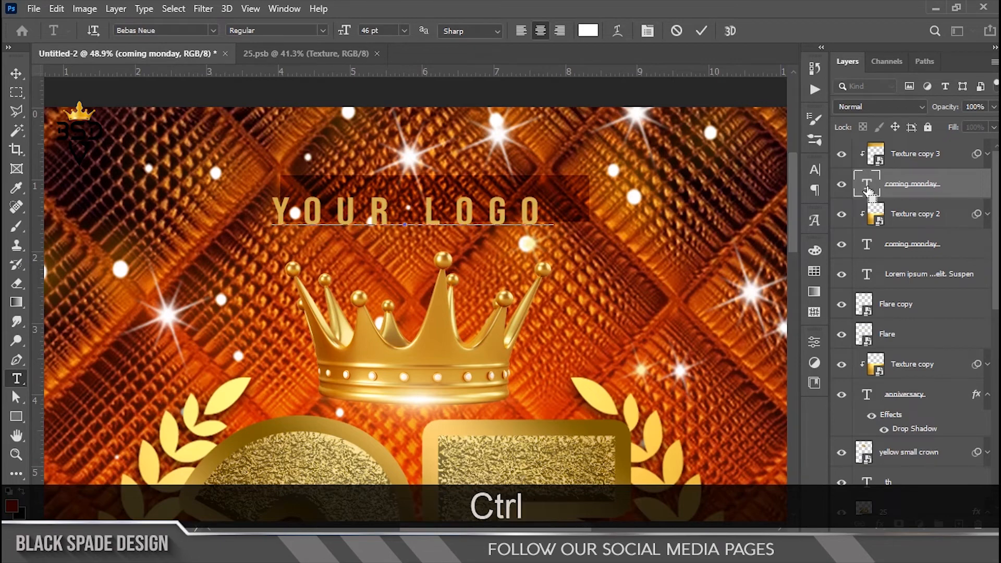
Set the tracking of the YOUR LOGO text to 0
{"action": "key", "text": "ctrl+a"}
{"action": "left_click", "coordinate": [815, 170]}
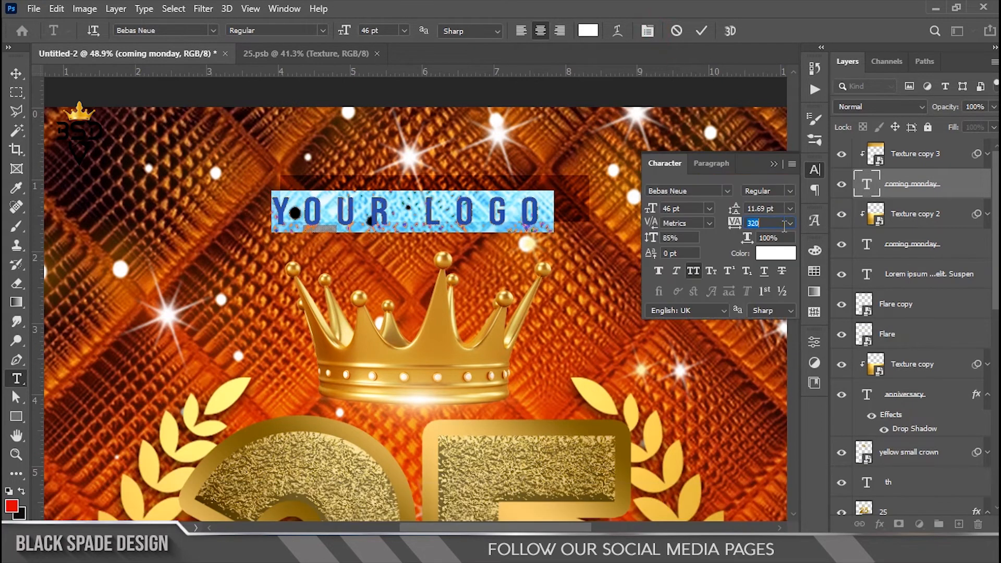
{"action": "left_click", "coordinate": [791, 224]}
{"action": "left_click", "coordinate": [774, 309]}
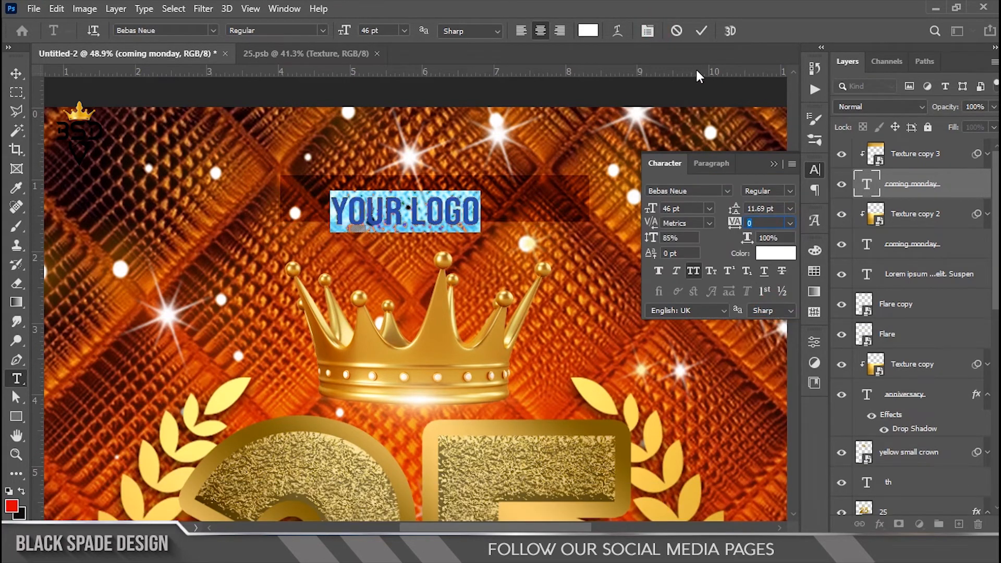
{"action": "left_click", "coordinate": [704, 30]}
Nudge the YOUR LOGO text up so it sits vertically centred within the dark rectangle
{"action": "key", "text": "v"}
{"action": "scroll", "coordinate": [440, 206], "scroll_direction": "up", "scroll_amount": 1}
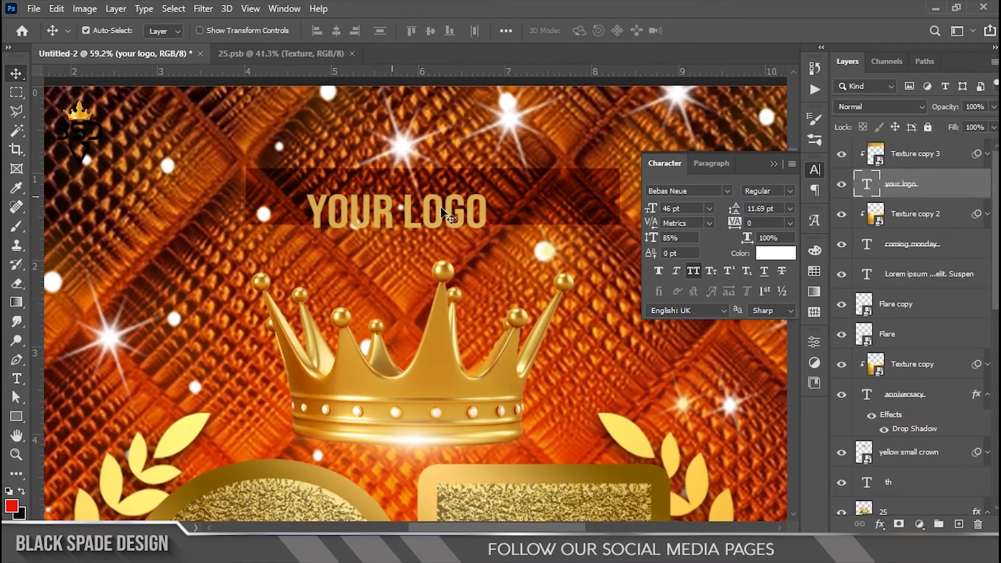
{"action": "key", "text": "Up"}
{"action": "key", "text": "Up"}
{"action": "key", "text": "Up"}
{"action": "key", "text": "Up"}
{"action": "key", "text": "Up"}
{"action": "key", "text": "Up"}
{"action": "key", "text": "Up"}
{"action": "key", "text": "Up"}
{"action": "key", "text": "Up"}
{"action": "key", "text": "Up"}
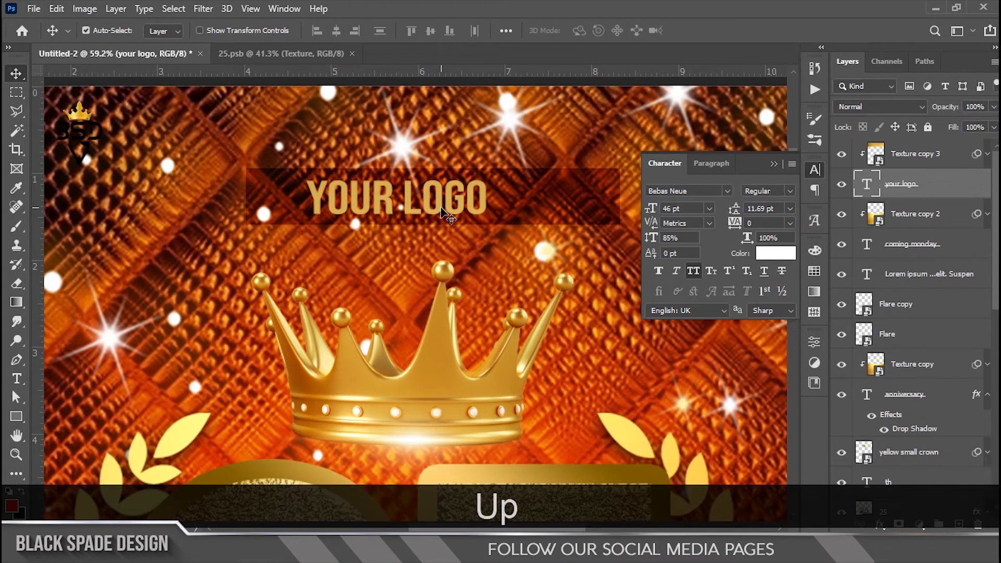
Load the selection of Layer 0 and centre the dark rectangle horizontally on the poster
{"action": "scroll", "coordinate": [442, 211], "scroll_direction": "down", "scroll_amount": 2}
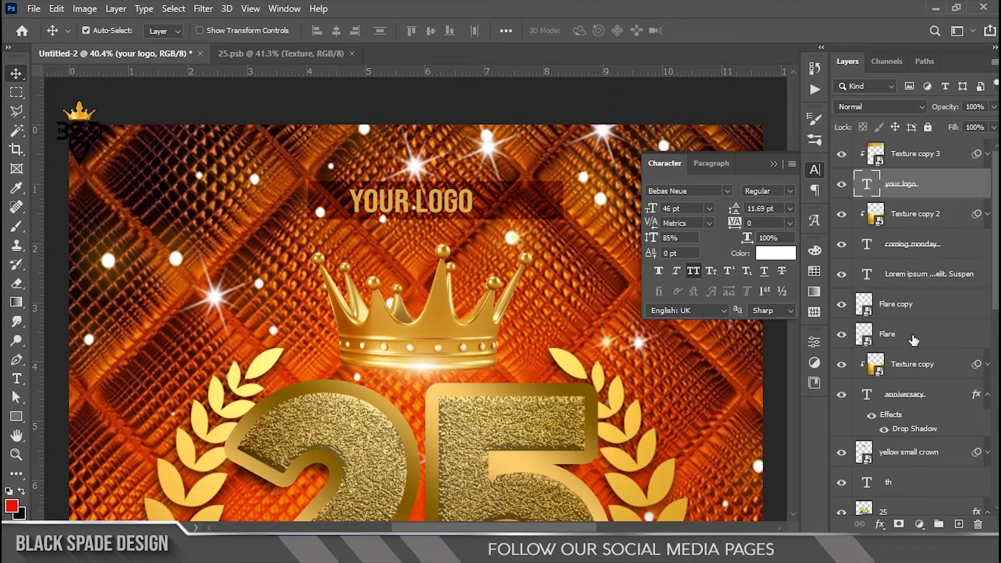
{"action": "left_click", "coordinate": [899, 307]}
{"action": "right_click", "coordinate": [545, 218]}
{"action": "left_click", "coordinate": [548, 219]}
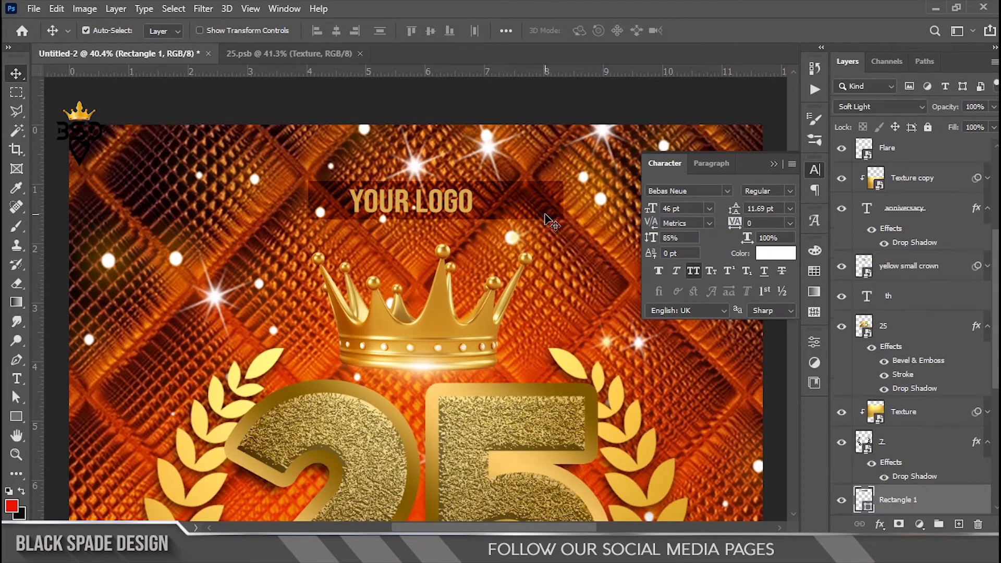
{"action": "left_click_drag", "start_coordinate": [996, 323], "coordinate": [996, 437]}
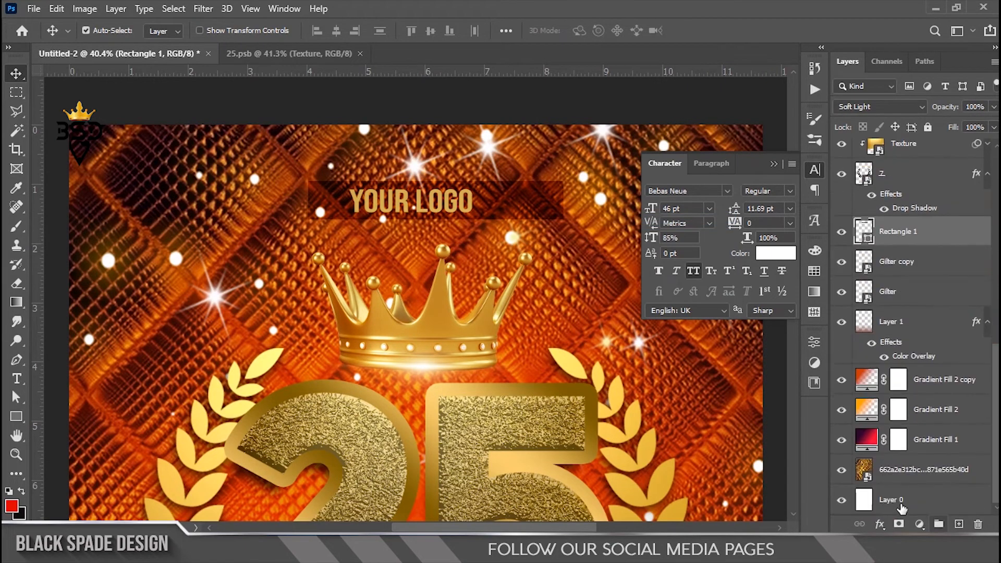
{"action": "left_click", "coordinate": [864, 502], "text": "ctrl"}
{"action": "left_click", "coordinate": [335, 31]}
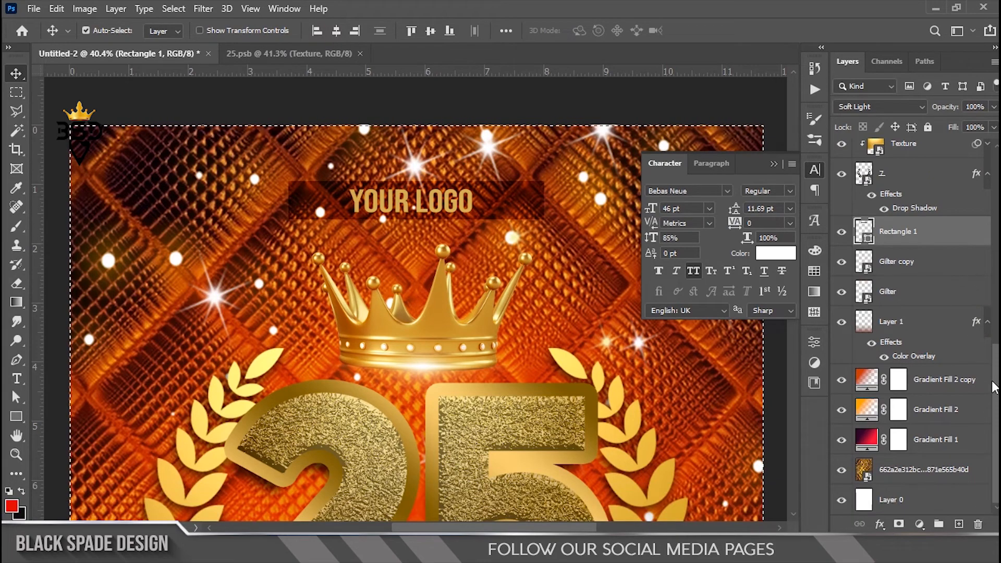
Centre the YOUR LOGO text horizontally on the poster
{"action": "scroll", "coordinate": [993, 385], "scroll_direction": "up", "scroll_amount": 5}
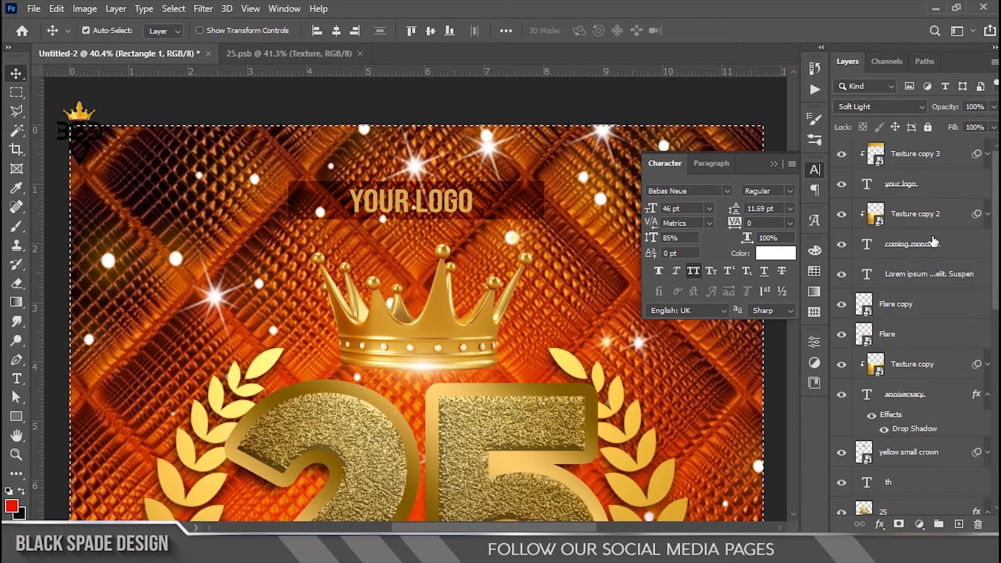
{"action": "left_click", "coordinate": [911, 184]}
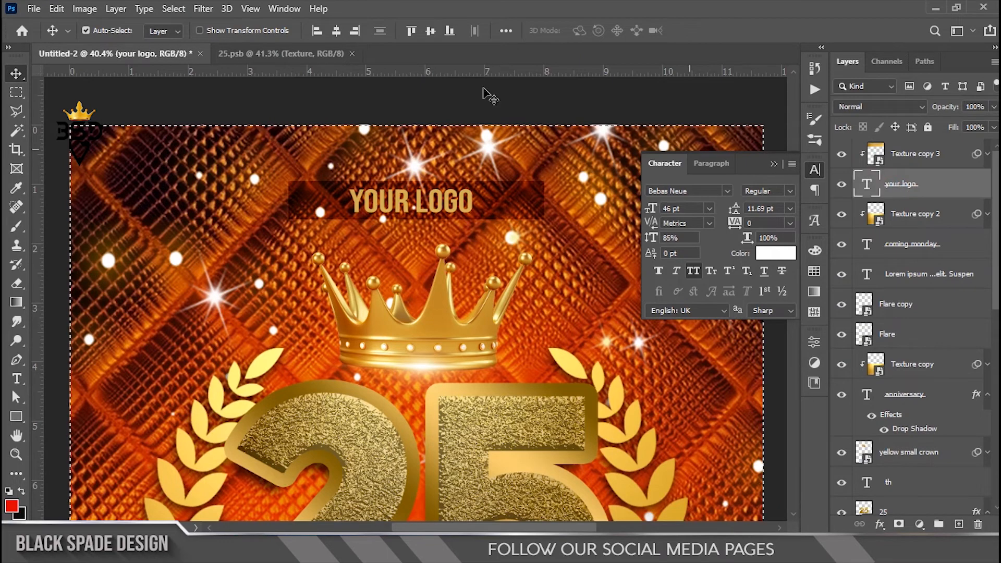
{"action": "left_click", "coordinate": [336, 30]}
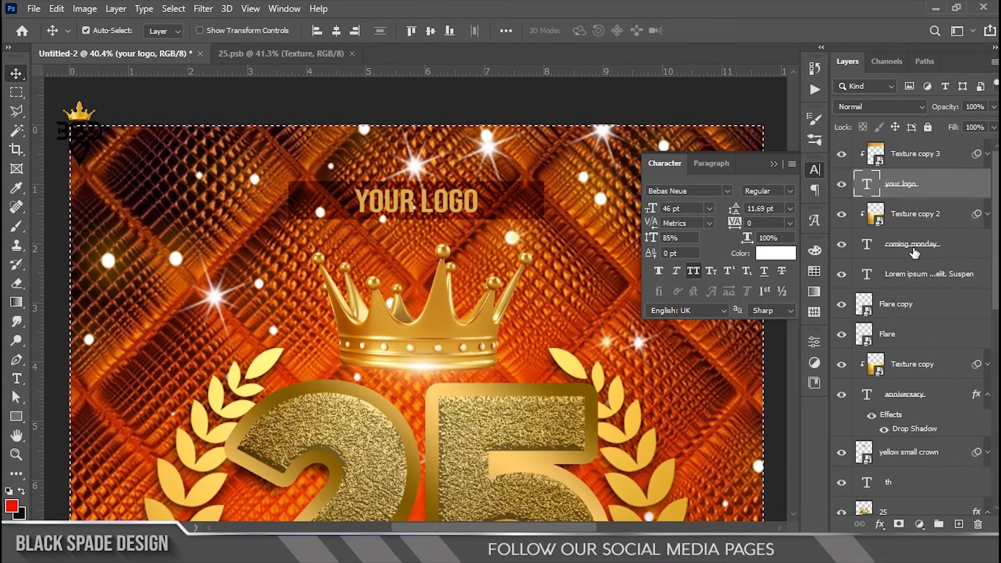
Centre the Lorem ipsum paragraph horizontally on the poster and clear the selection
{"action": "left_click", "coordinate": [941, 251]}
{"action": "scroll", "coordinate": [516, 305], "scroll_direction": "down", "scroll_amount": 3}
{"action": "scroll", "coordinate": [417, 313], "scroll_direction": "down", "scroll_amount": 1}
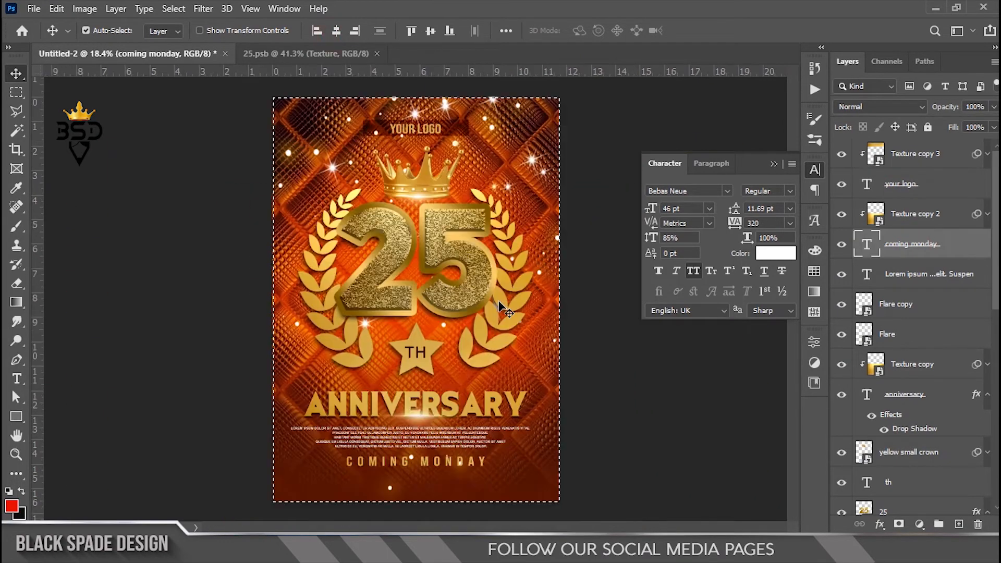
{"action": "left_click", "coordinate": [912, 273]}
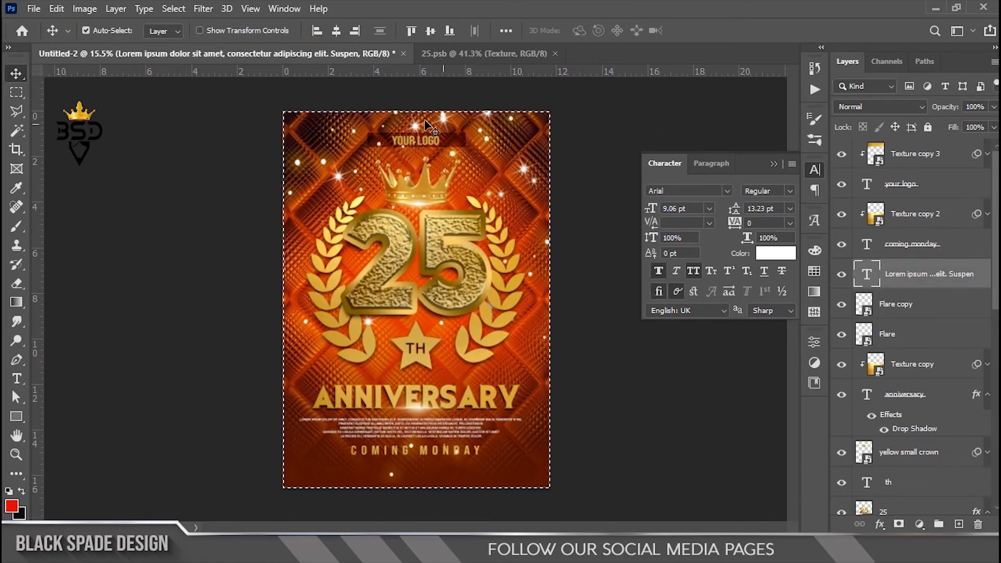
{"action": "left_click", "coordinate": [337, 30]}
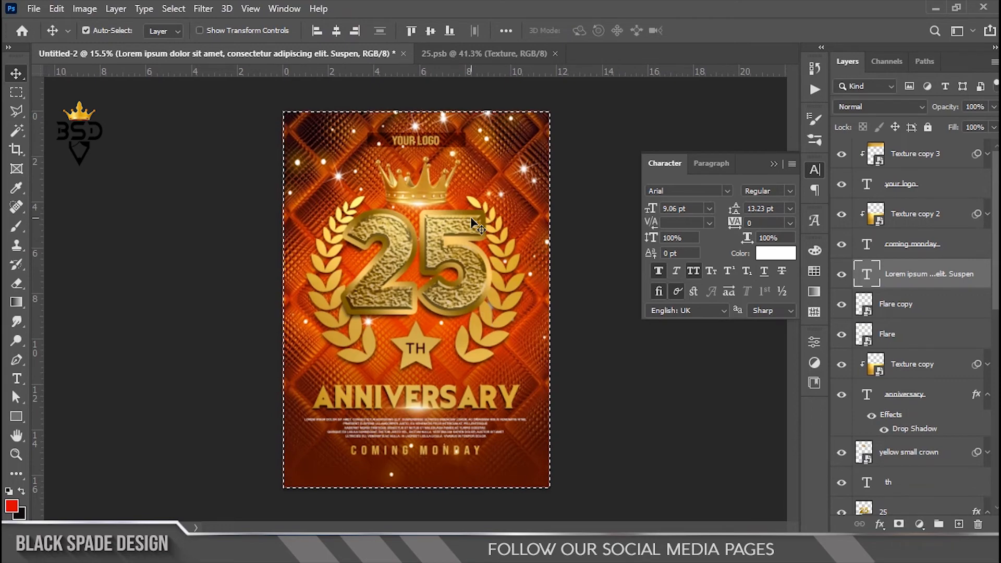
{"action": "scroll", "coordinate": [459, 412], "scroll_direction": "up", "scroll_amount": 1}
{"action": "key", "text": "ctrl+d"}
Set the leading of the Lorem ipsum paragraph to 14 pt
{"action": "scroll", "coordinate": [459, 412], "scroll_direction": "up", "scroll_amount": 3}
{"action": "key", "text": "space"}
{"action": "left_click_drag", "start_coordinate": [452, 450], "coordinate": [459, 332]}
{"action": "scroll", "coordinate": [457, 337], "scroll_direction": "up", "scroll_amount": 2}
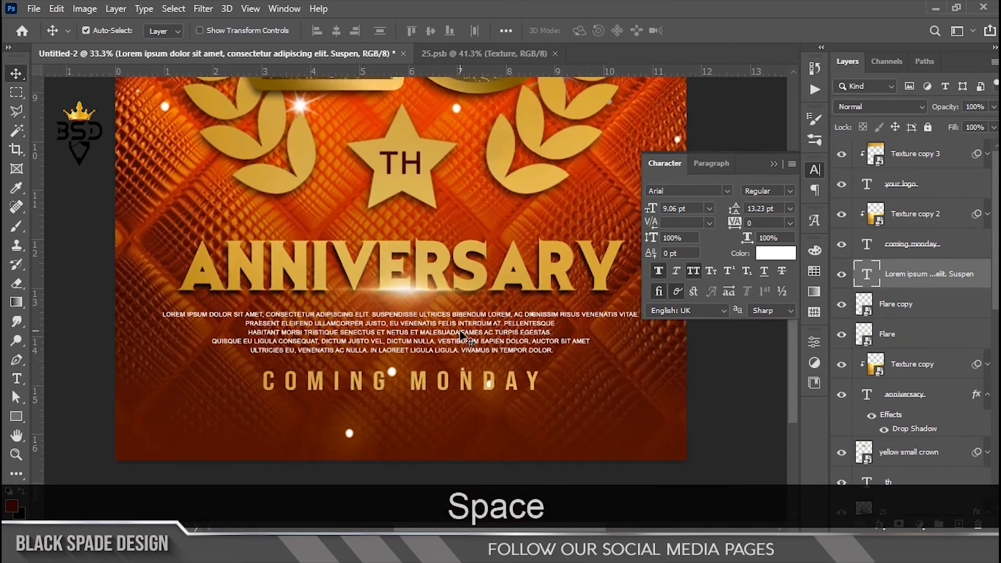
{"action": "right_click", "coordinate": [462, 333]}
{"action": "left_click", "coordinate": [473, 341]}
{"action": "scroll", "coordinate": [473, 340], "scroll_direction": "up", "scroll_amount": 2}
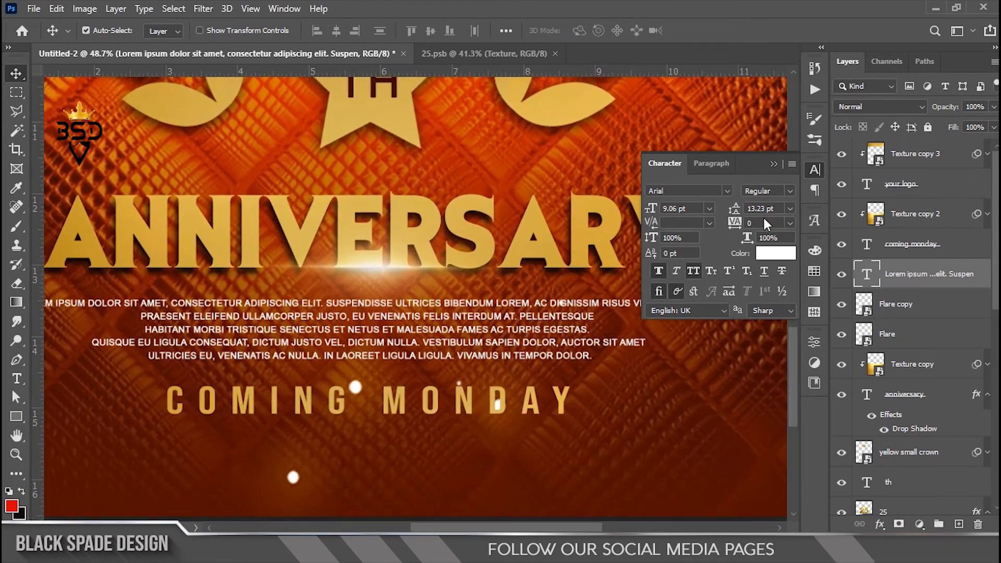
{"action": "left_click", "coordinate": [790, 210]}
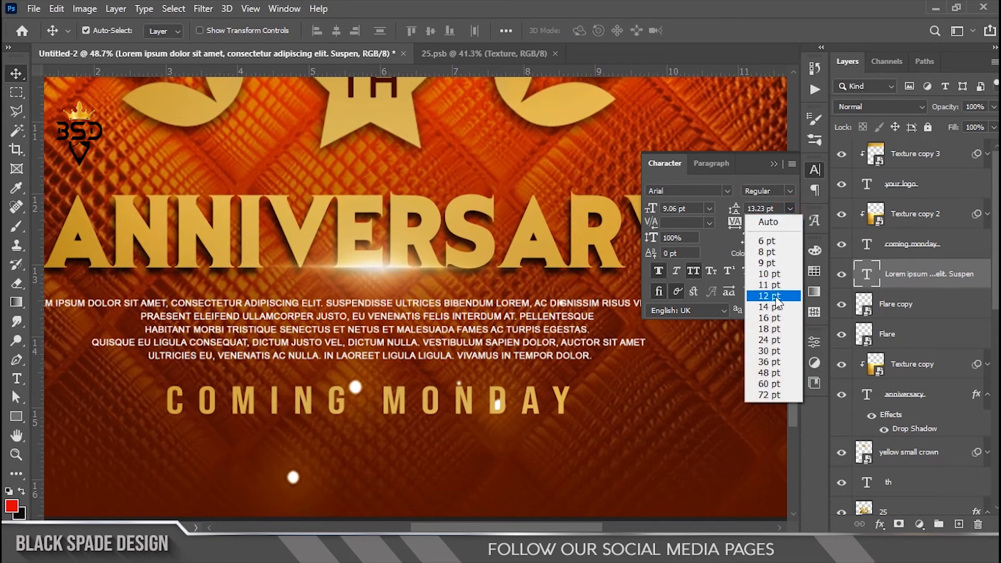
{"action": "left_click", "coordinate": [774, 307]}
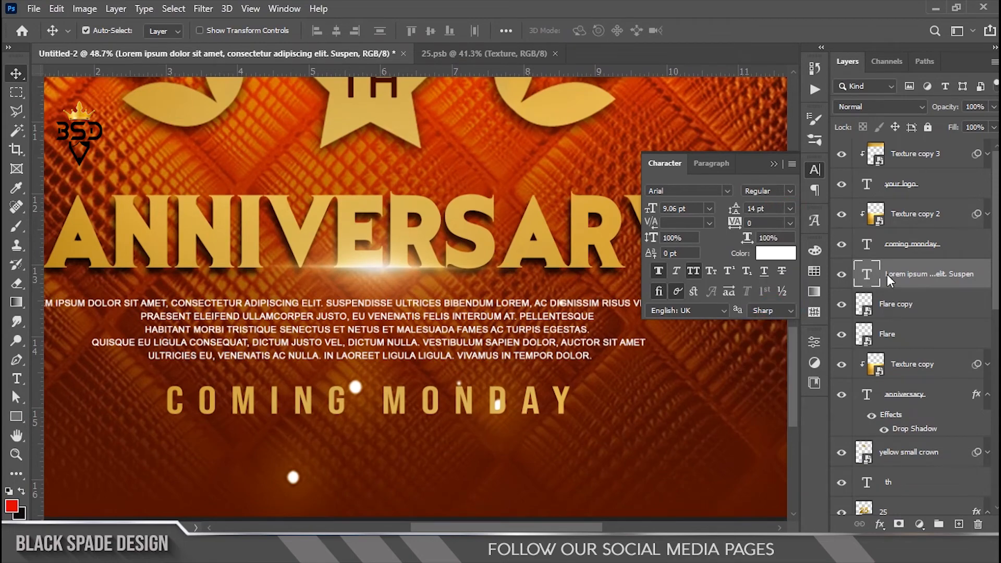
Examine the spacing and alignment of the poster's elements from the bottom text up to the crown and logo banner
{"action": "scroll", "coordinate": [380, 295], "scroll_direction": "down", "scroll_amount": 6}
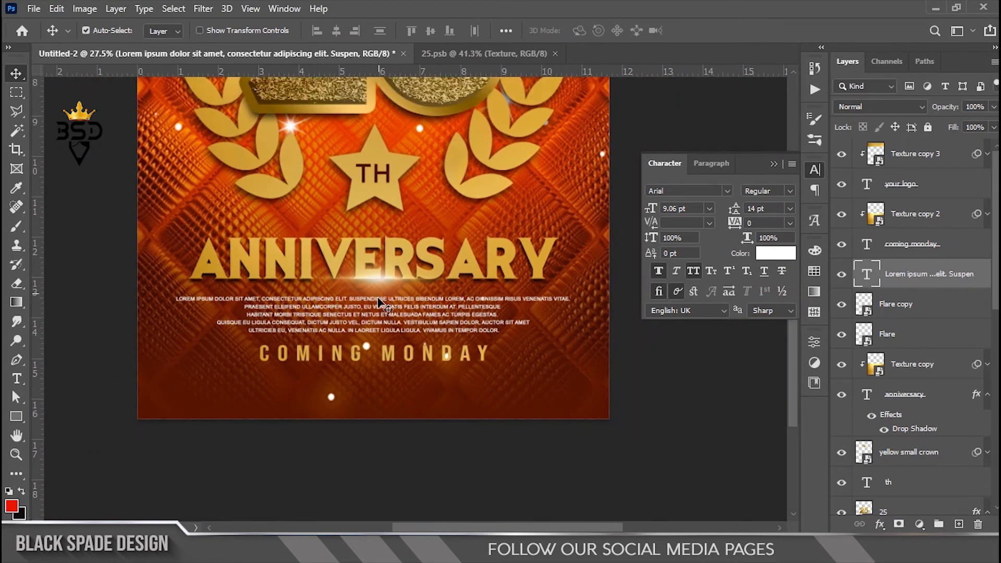
{"action": "key", "text": "space"}
{"action": "left_click_drag", "start_coordinate": [388, 371], "coordinate": [395, 400]}
{"action": "scroll", "coordinate": [395, 400], "scroll_direction": "down", "scroll_amount": 4}
{"action": "left_click_drag", "start_coordinate": [391, 240], "coordinate": [407, 314]}
{"action": "scroll", "coordinate": [413, 255], "scroll_direction": "up", "scroll_amount": 4}
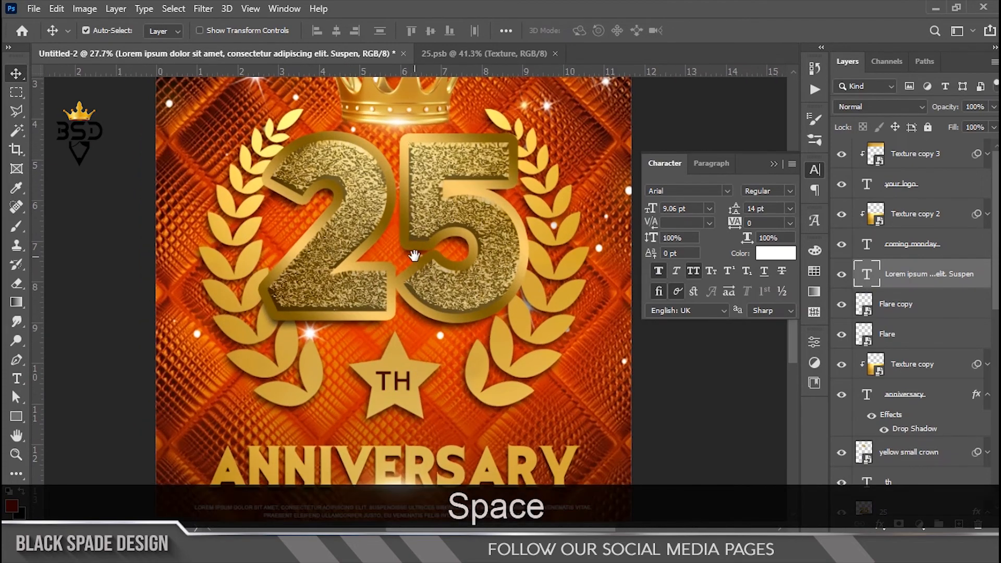
{"action": "left_click_drag", "start_coordinate": [414, 257], "coordinate": [429, 320]}
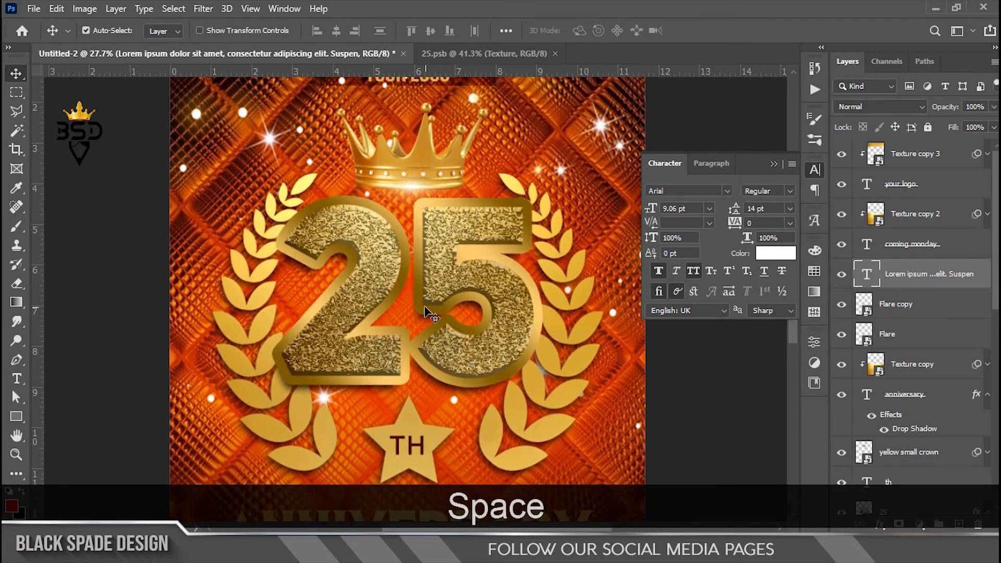
{"action": "scroll", "coordinate": [432, 315], "scroll_direction": "up", "scroll_amount": 2}
{"action": "left_click_drag", "start_coordinate": [399, 280], "coordinate": [439, 380]}
{"action": "left_click_drag", "start_coordinate": [446, 279], "coordinate": [452, 356]}
{"action": "scroll", "coordinate": [452, 356], "scroll_direction": "down", "scroll_amount": 8}
{"action": "left_click", "coordinate": [772, 165]}
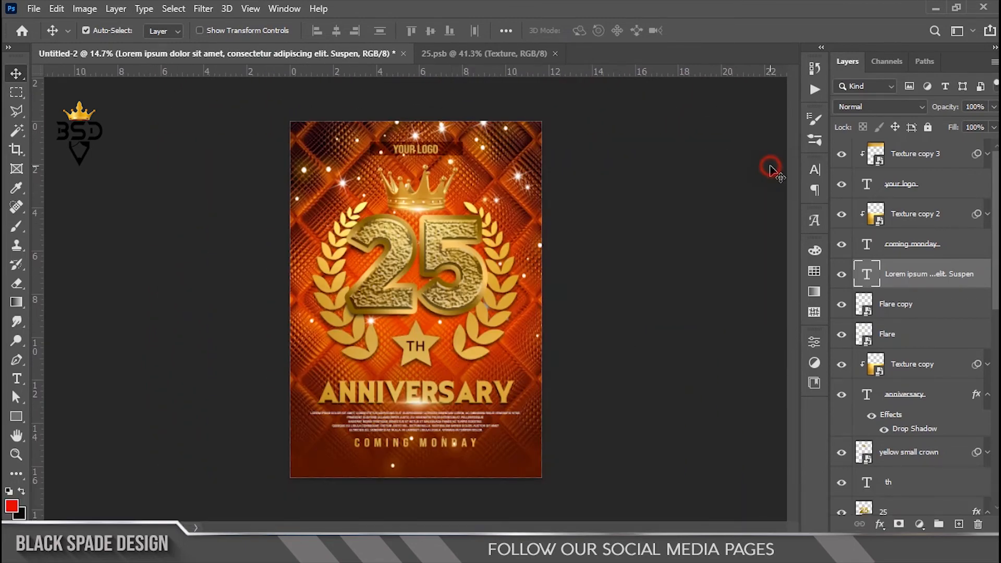
Add a new layer above Texture copy 3, fill it with black and set its Fill to 0%
{"action": "left_click", "coordinate": [920, 154]}
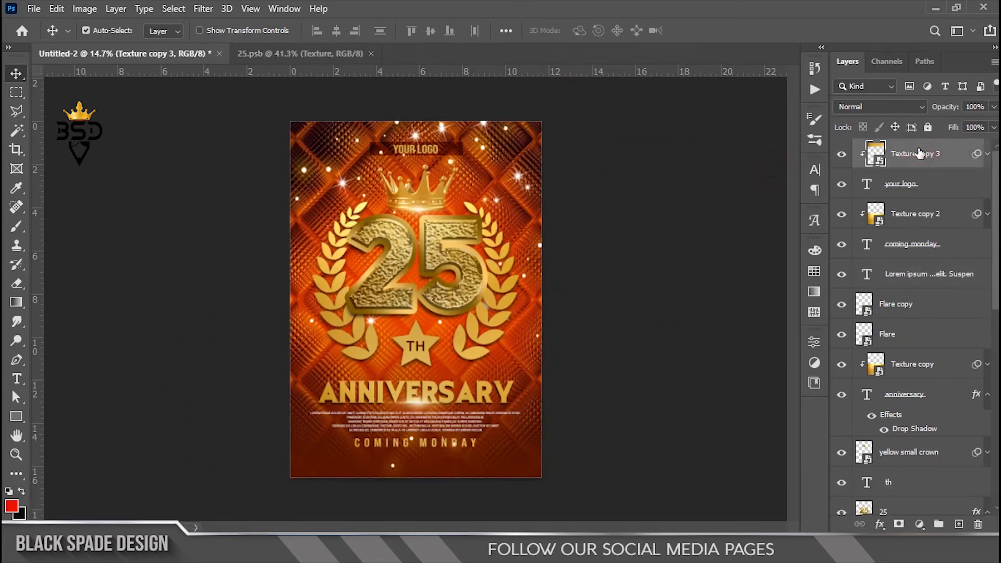
{"action": "left_click", "coordinate": [959, 524]}
{"action": "key", "text": "ctrl+BackSpace"}
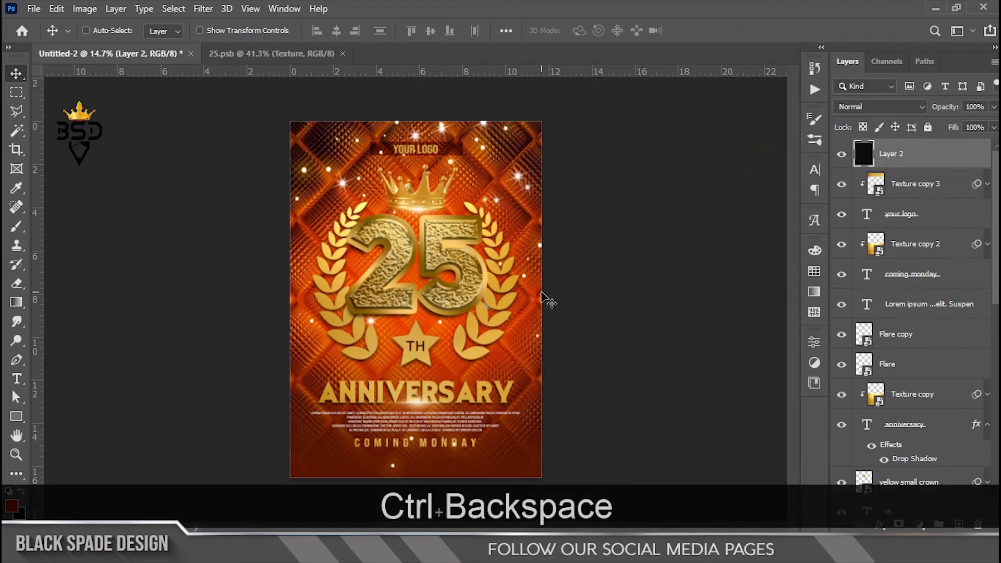
{"action": "scroll", "coordinate": [412, 152], "scroll_direction": "up", "scroll_amount": 8}
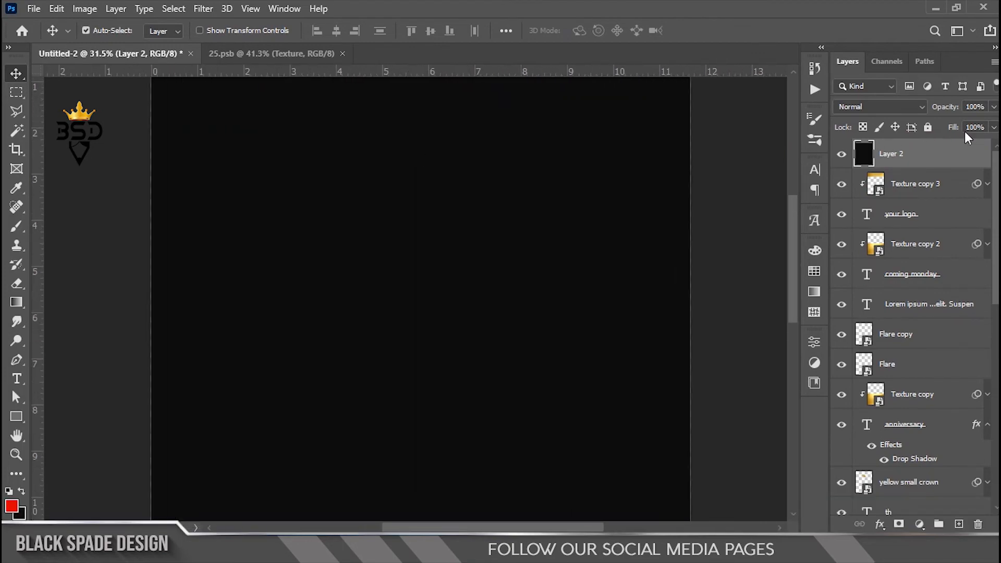
{"action": "left_click_drag", "start_coordinate": [660, 153], "coordinate": [660, 152]}
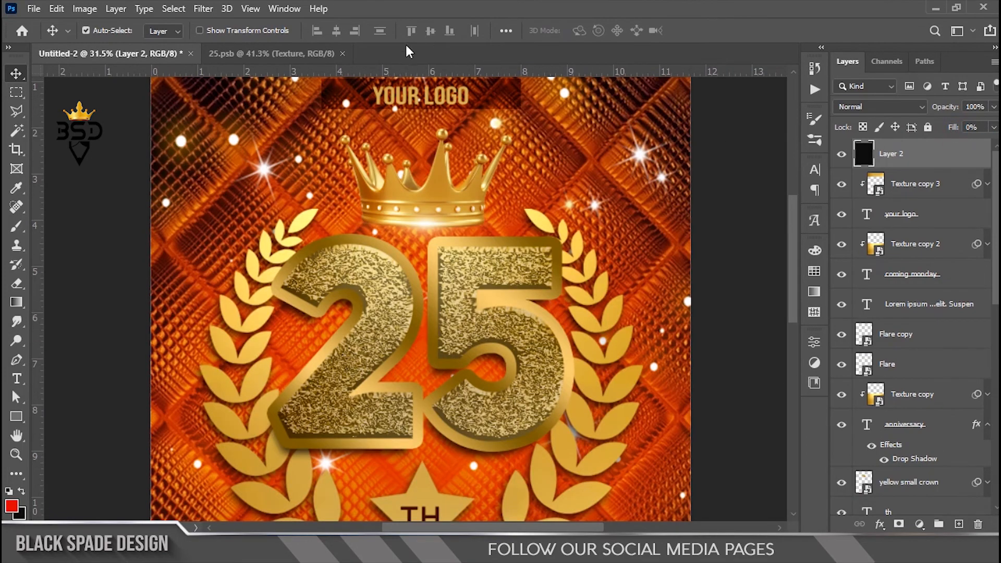
Add a layer mask to Rectangle 1, the dark banner behind the YOUR LOGO text
{"action": "scroll", "coordinate": [435, 127], "scroll_direction": "up", "scroll_amount": 5}
{"action": "left_click_drag", "start_coordinate": [429, 128], "coordinate": [456, 277]}
{"action": "right_click", "coordinate": [551, 219]}
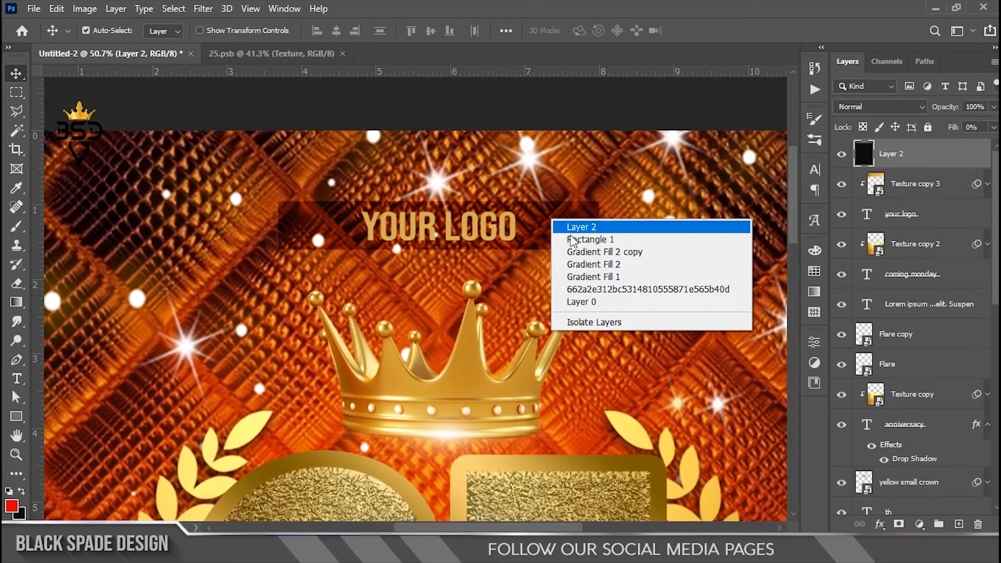
{"action": "left_click", "coordinate": [574, 239]}
{"action": "left_click", "coordinate": [900, 524]}
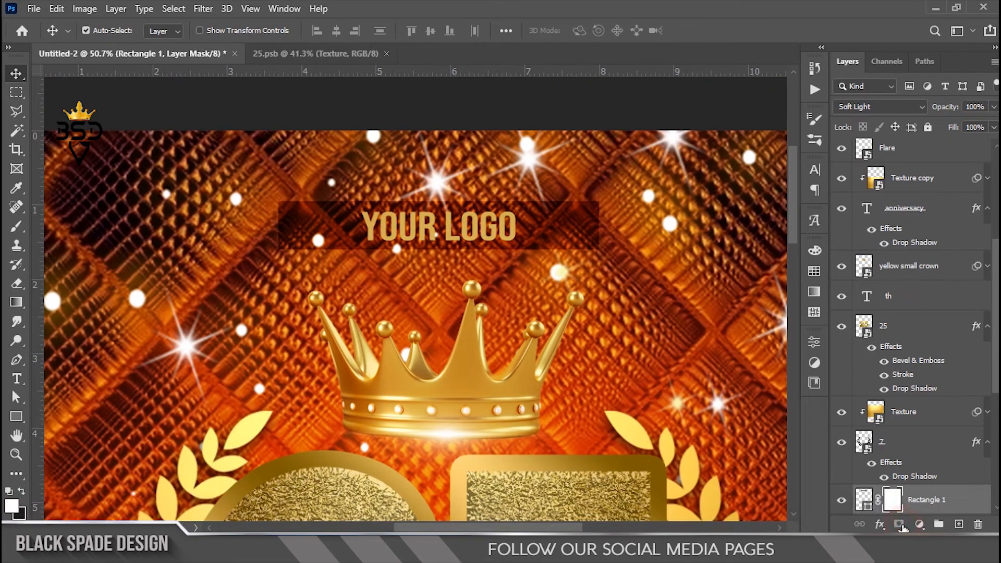
Fade both ends of the dark banner by painting black on its mask with a soft 500 px brush
{"action": "key", "text": "b"}
{"action": "key", "text": "bracketright"}
{"action": "key", "text": "bracketright"}
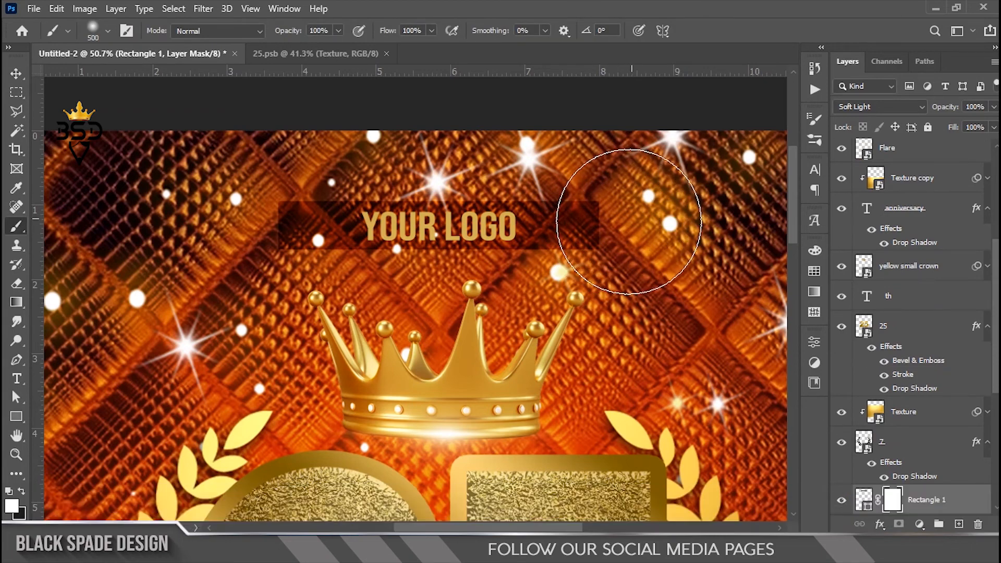
{"action": "key", "text": "x"}
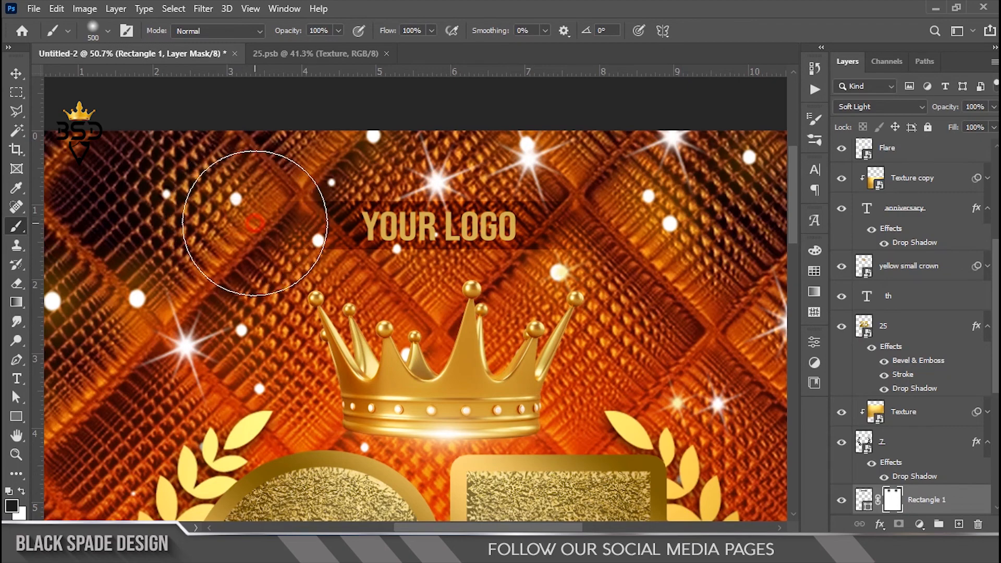
{"action": "scroll", "coordinate": [459, 239], "scroll_direction": "down", "scroll_amount": 2}
{"action": "key", "text": "v"}
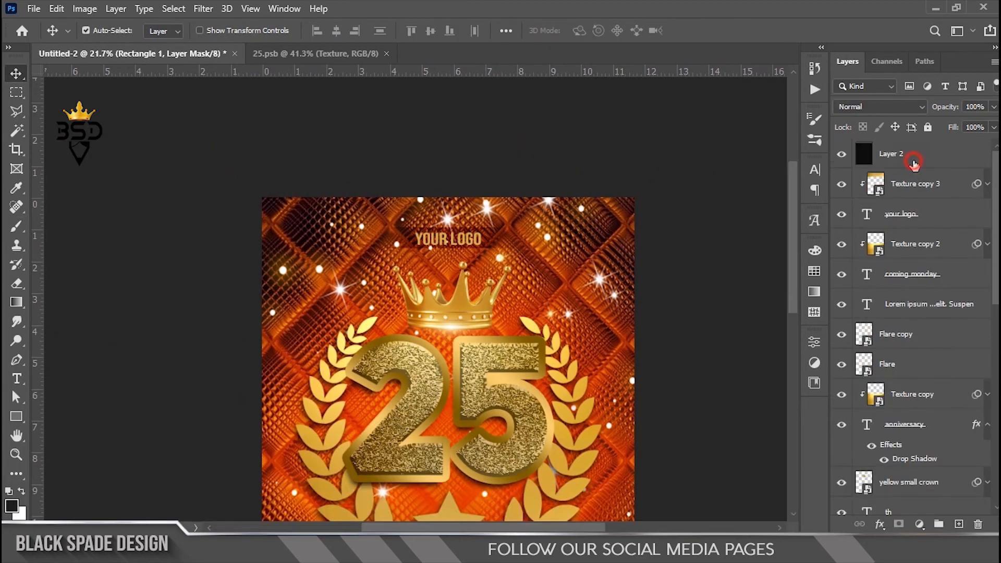
Add a Stroke effect to the black full-canvas layer at the top of the layer stack
{"action": "left_click", "coordinate": [886, 154]}
{"action": "left_click", "coordinate": [881, 524]}
{"action": "left_click", "coordinate": [913, 417]}
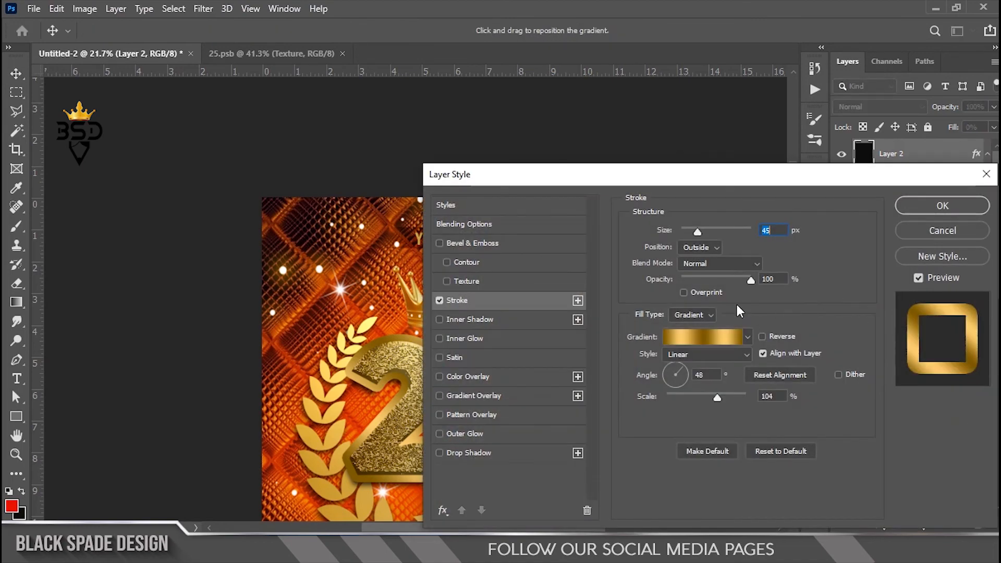